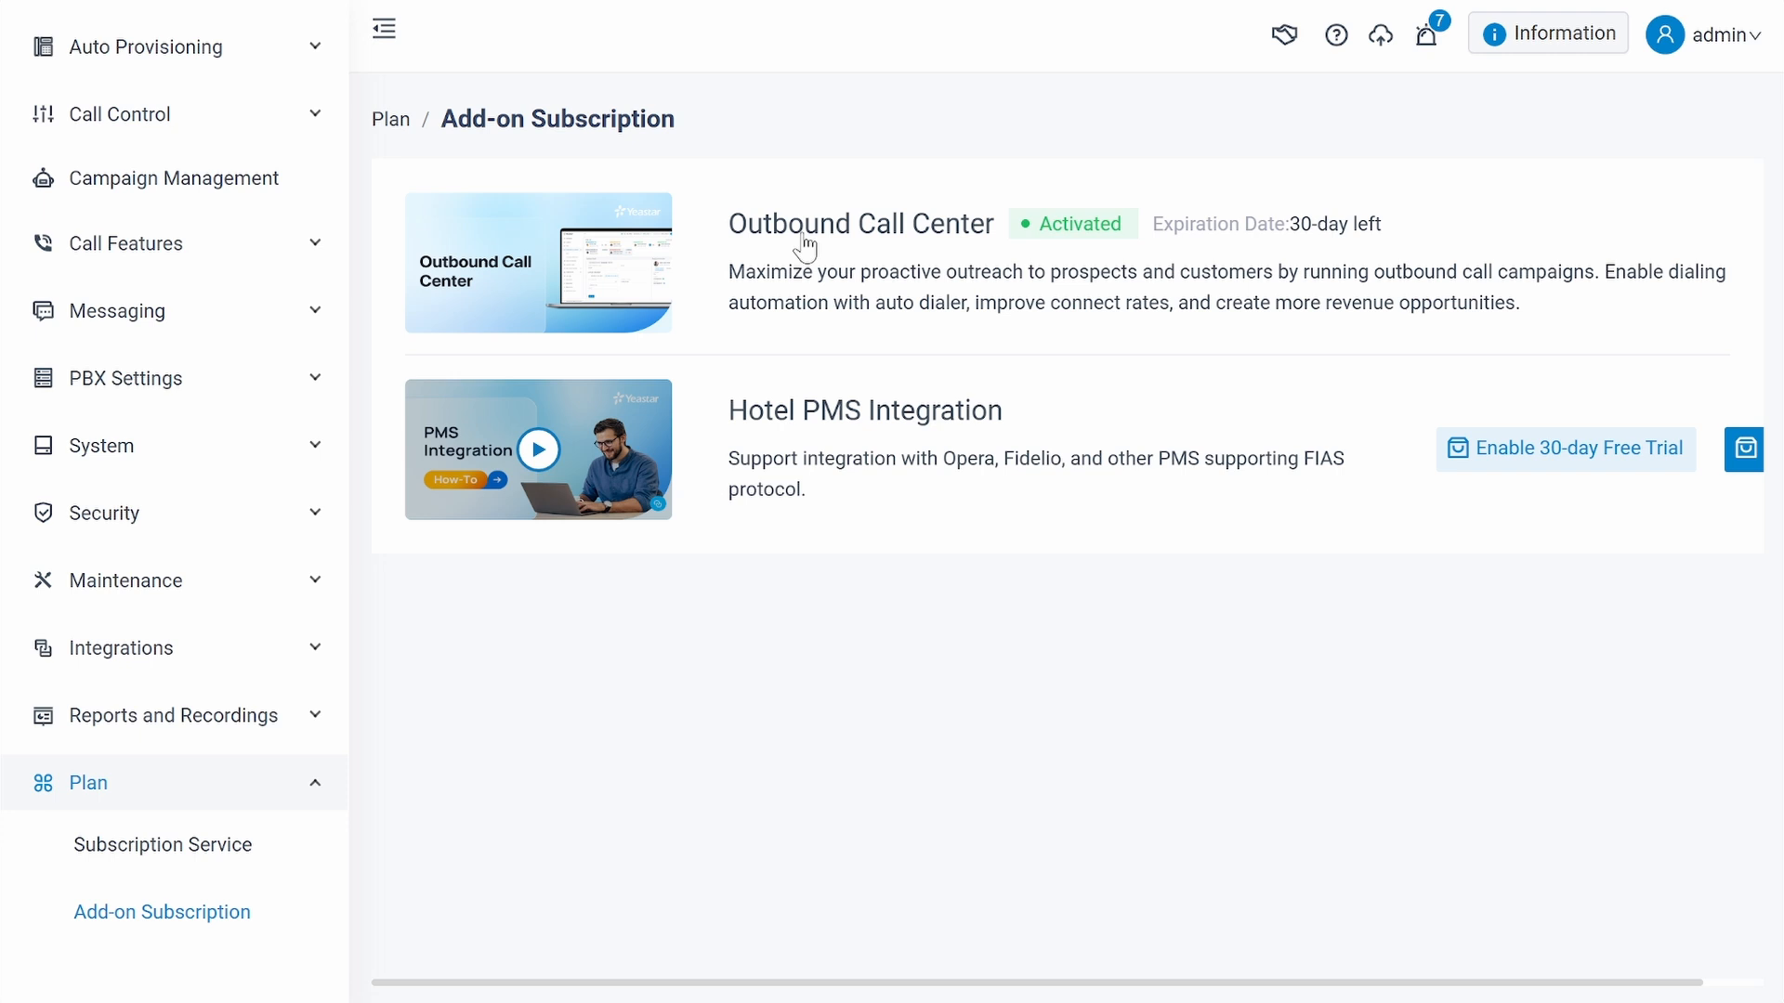
- Open the Campaign Management page from the PBX administration navigation
left_click(316, 788)
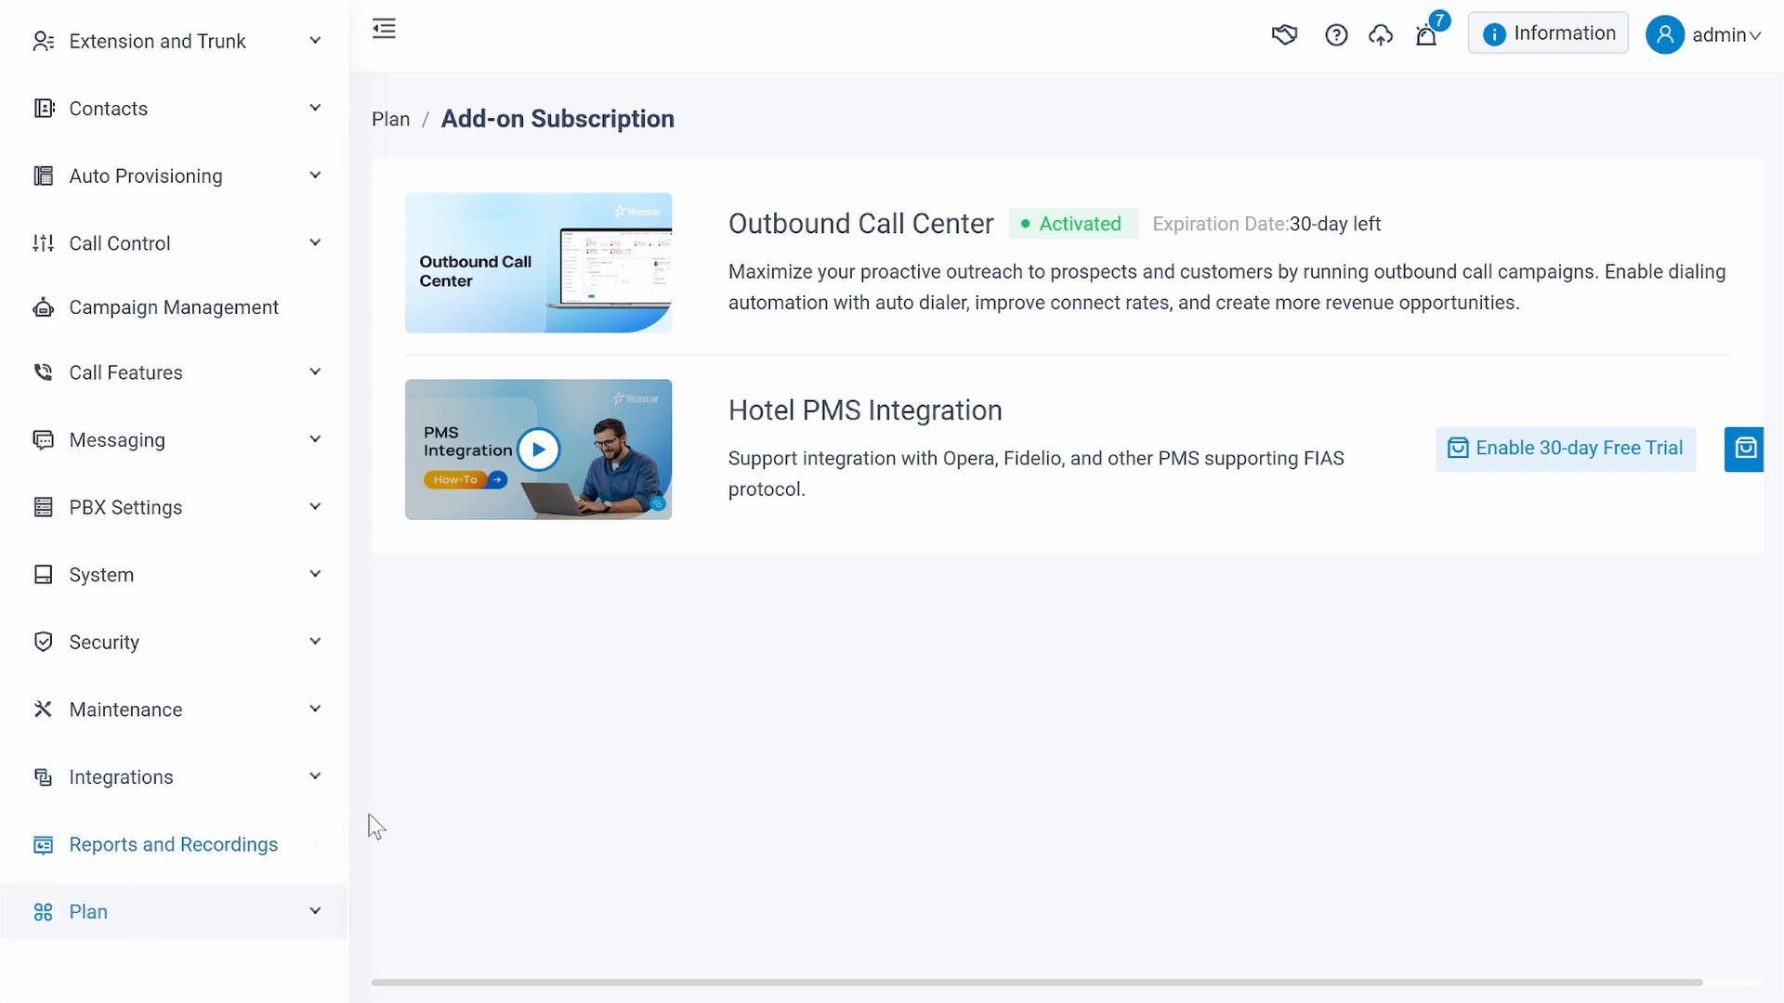
scroll(144, 446, "up", 2)
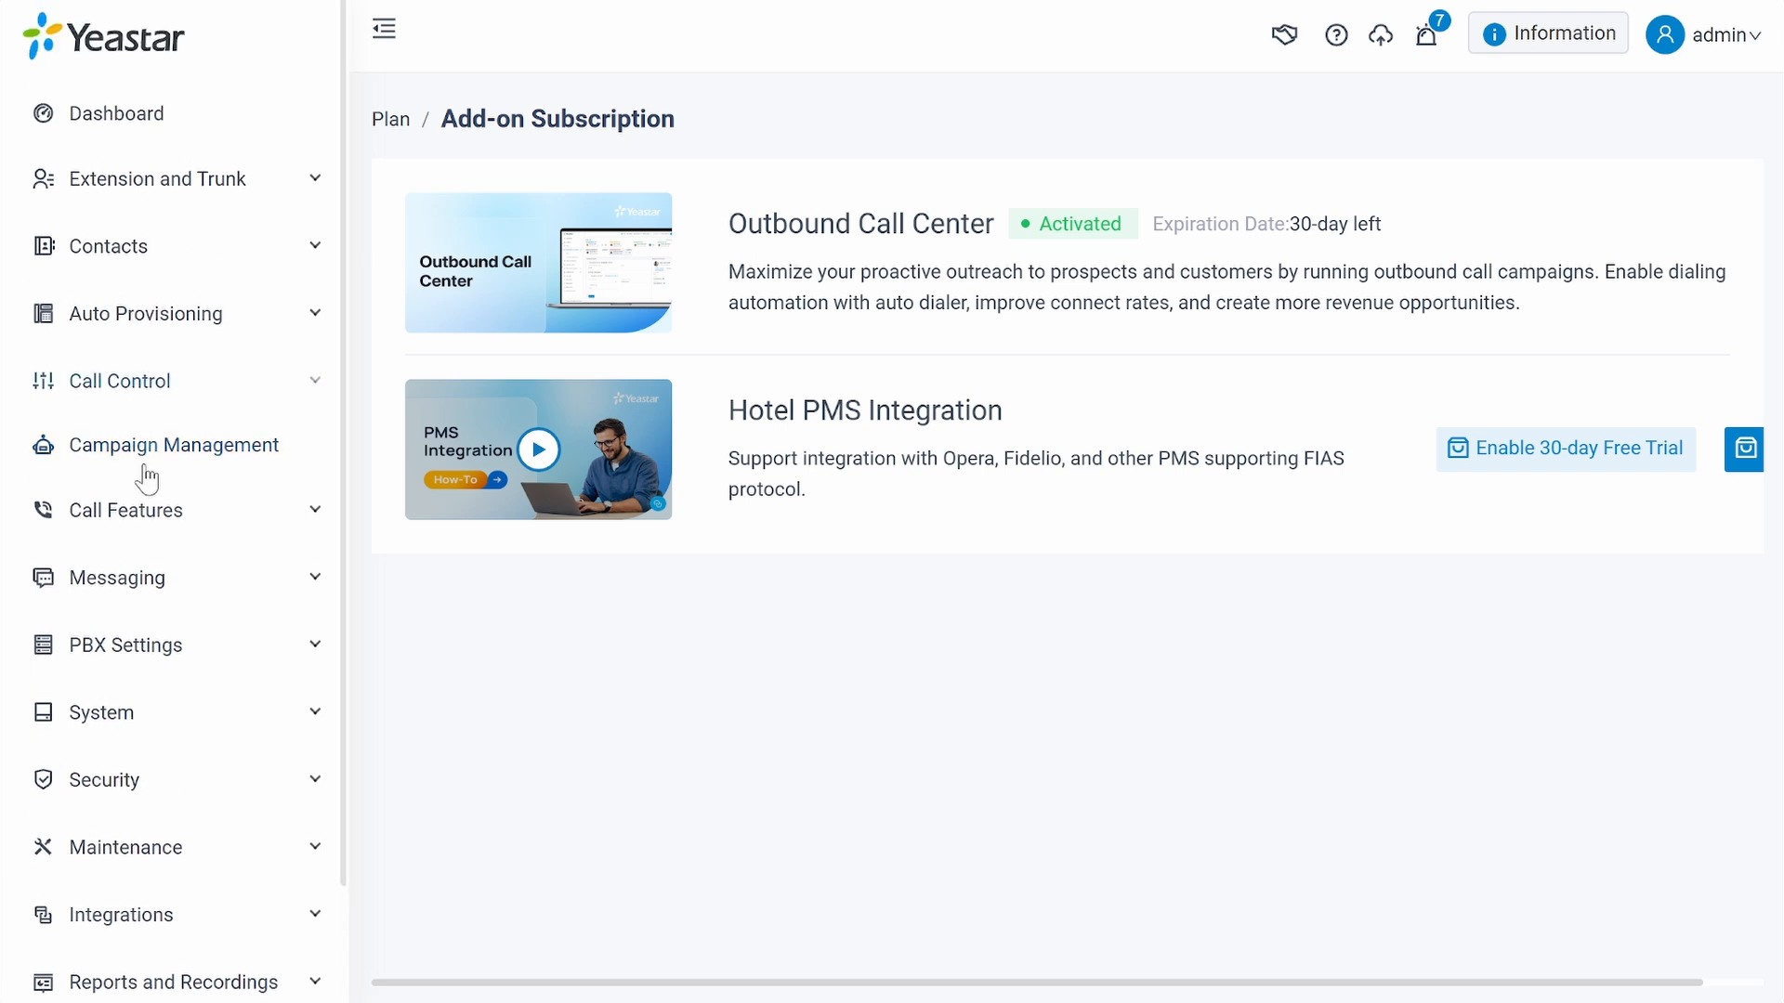
left_click(140, 452)
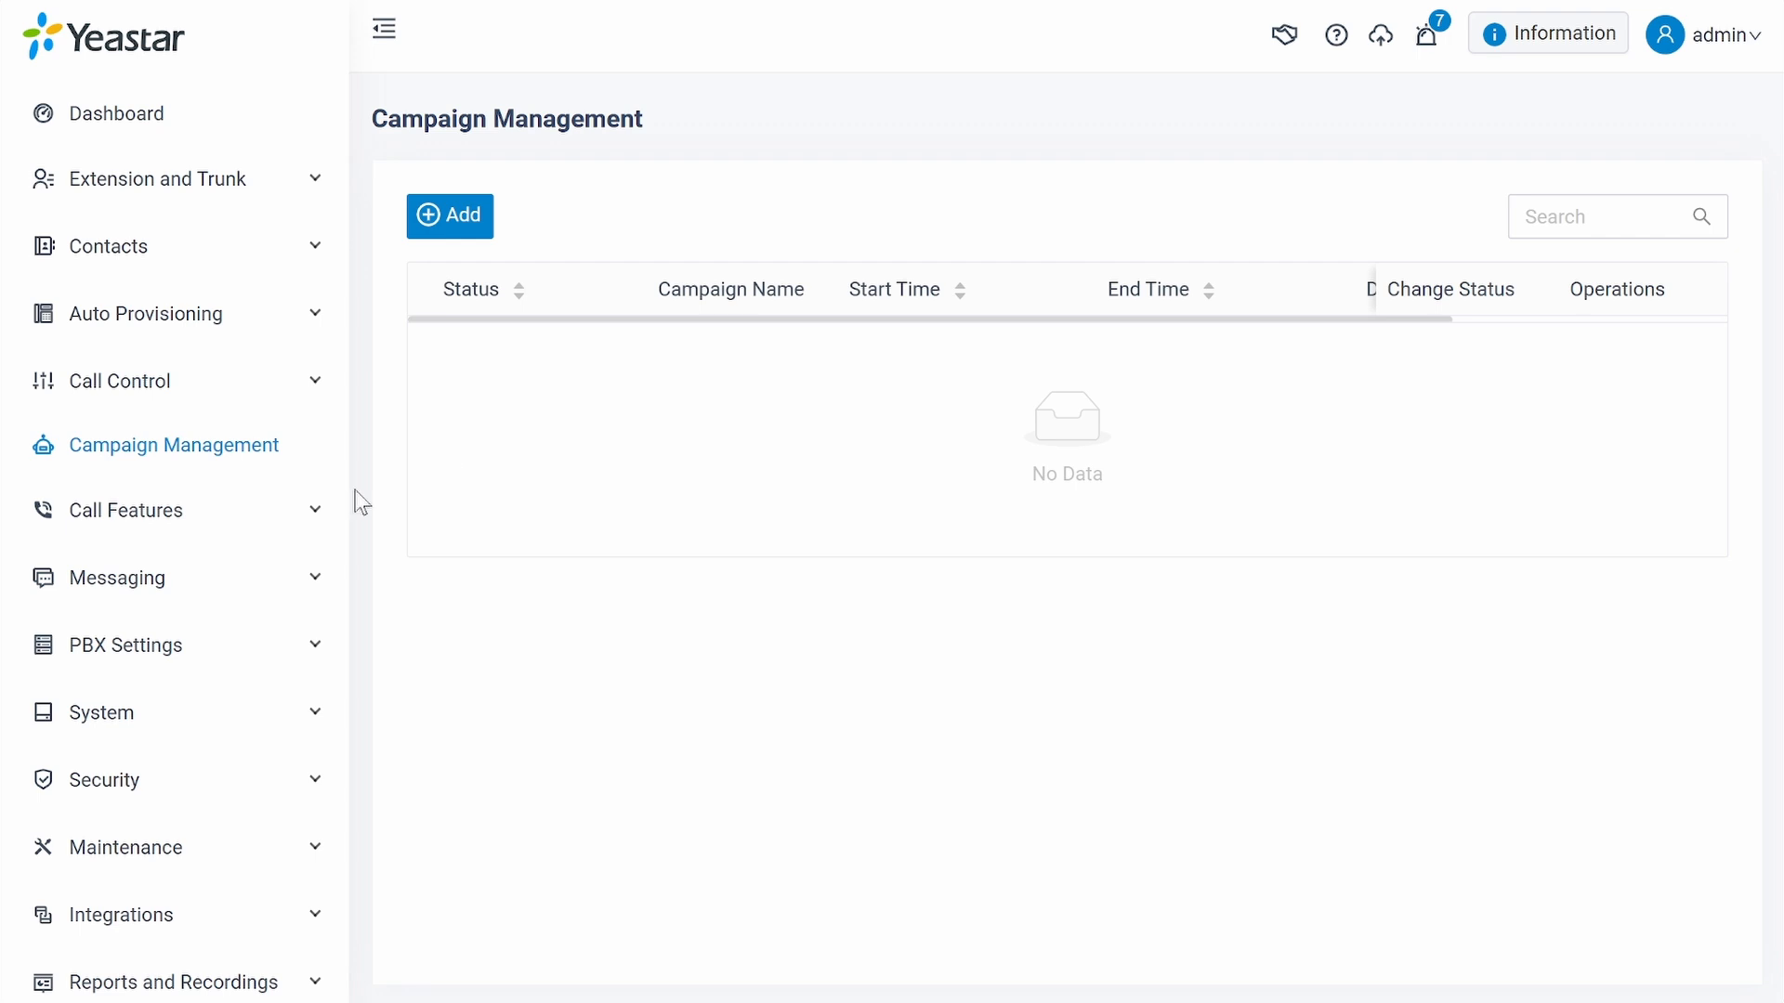
- Open the outbound queue Outbound Queue 1 for editing in the Queue call feature
left_click(274, 515)
scroll(272, 516, "down", 3)
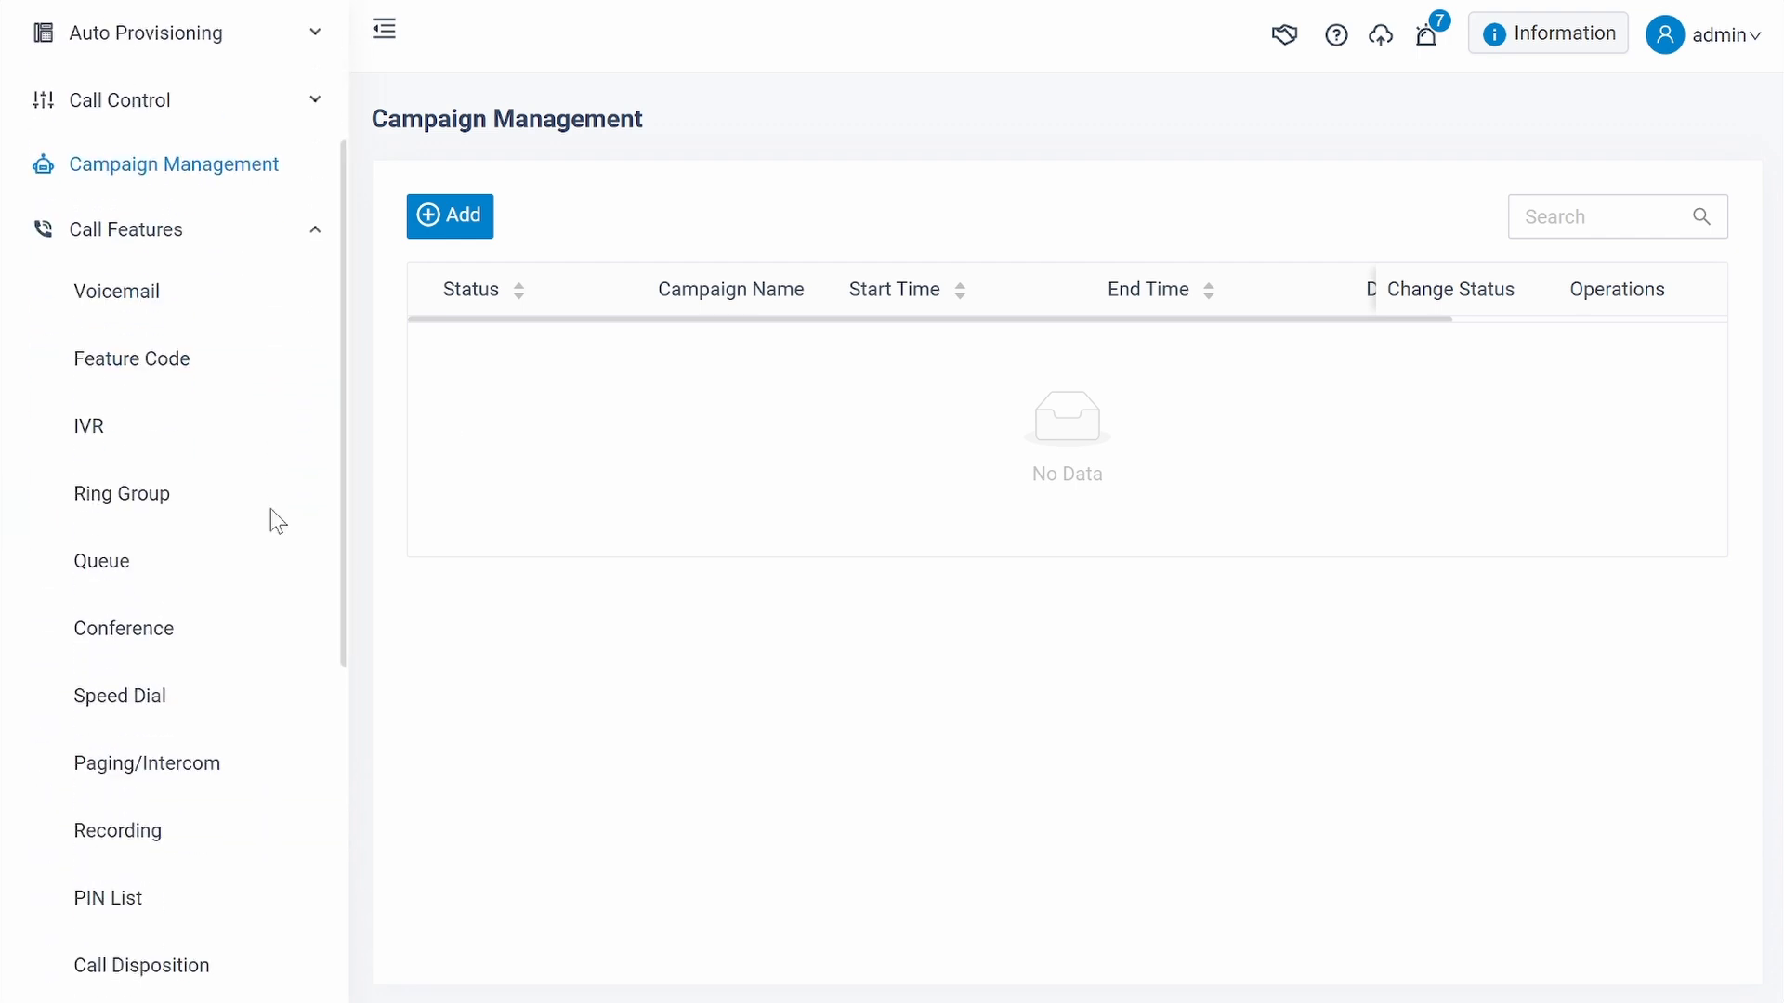
left_click(158, 574)
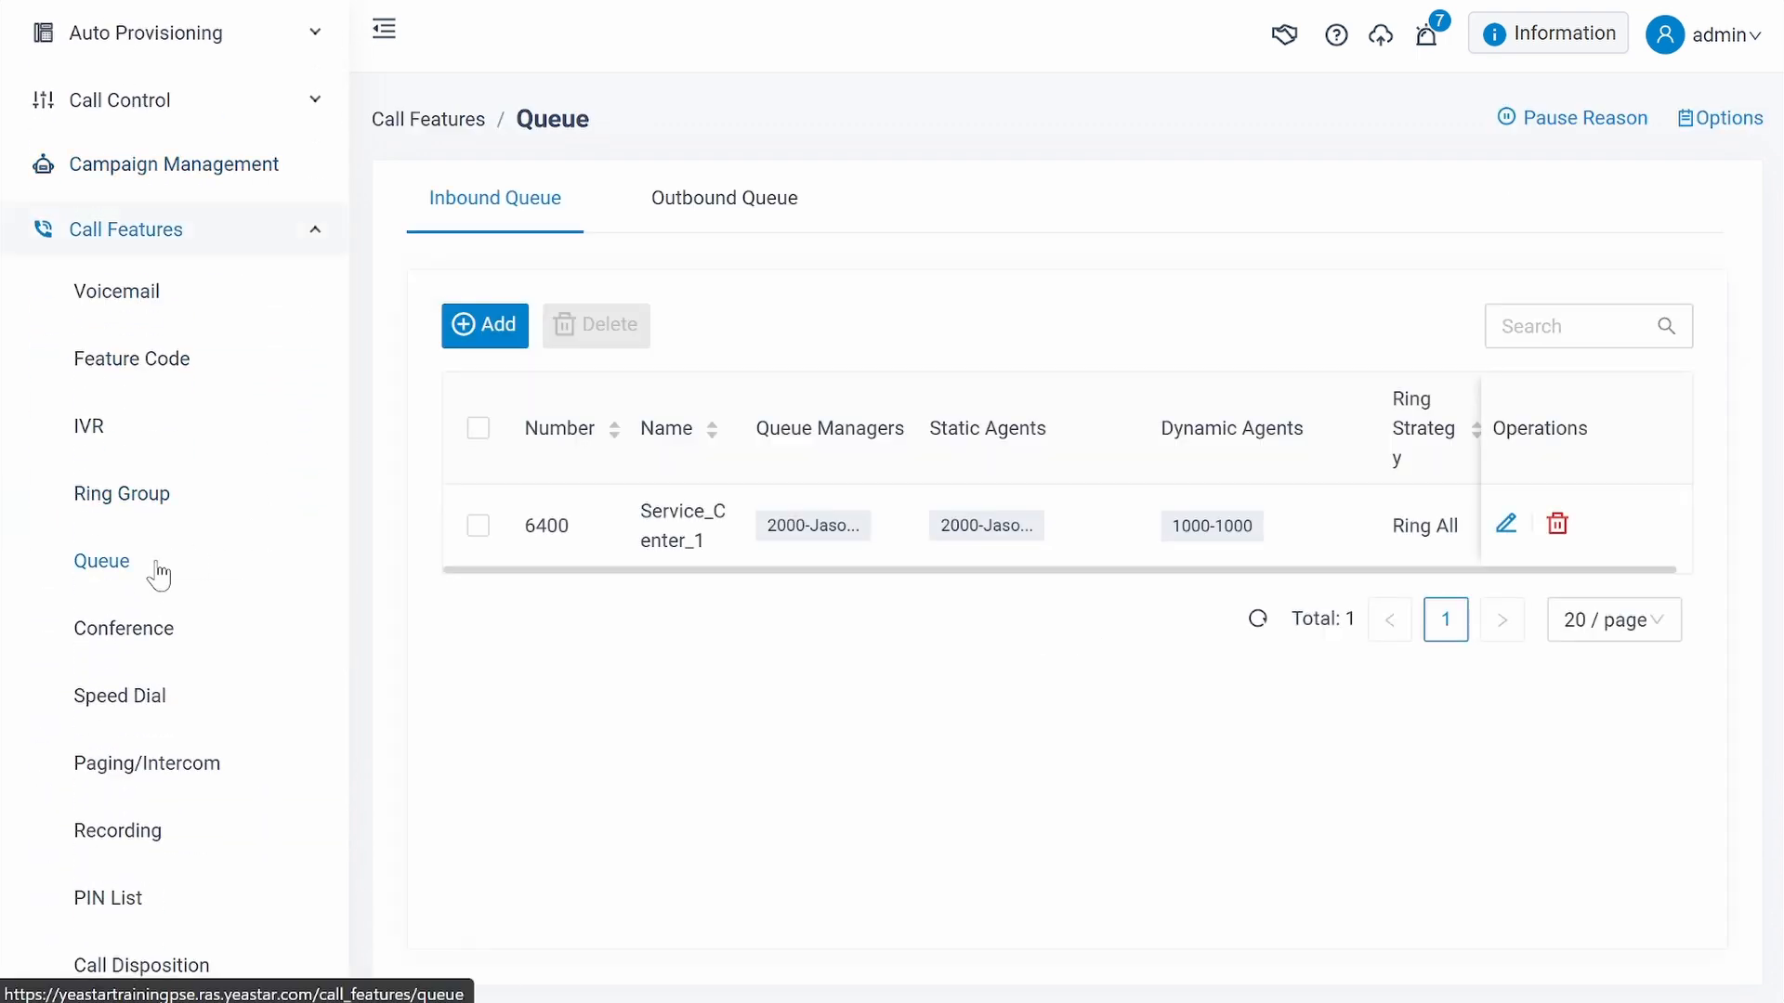
left_click(772, 225)
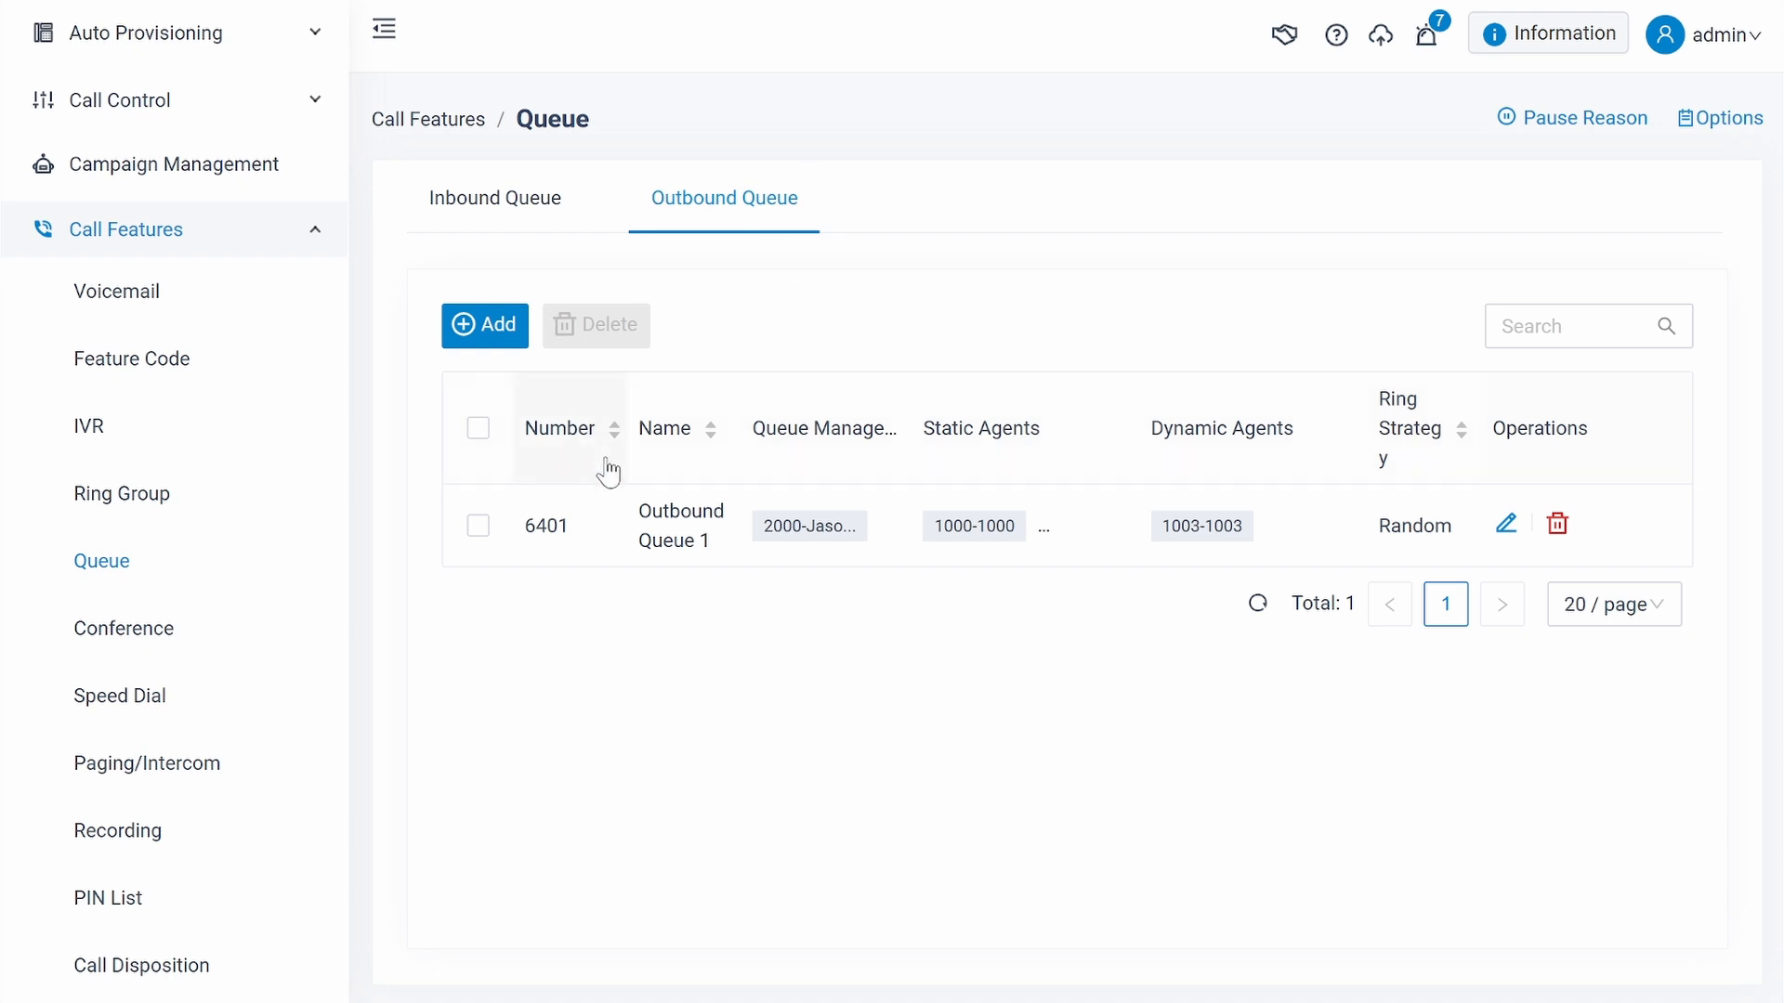
left_click(1507, 528)
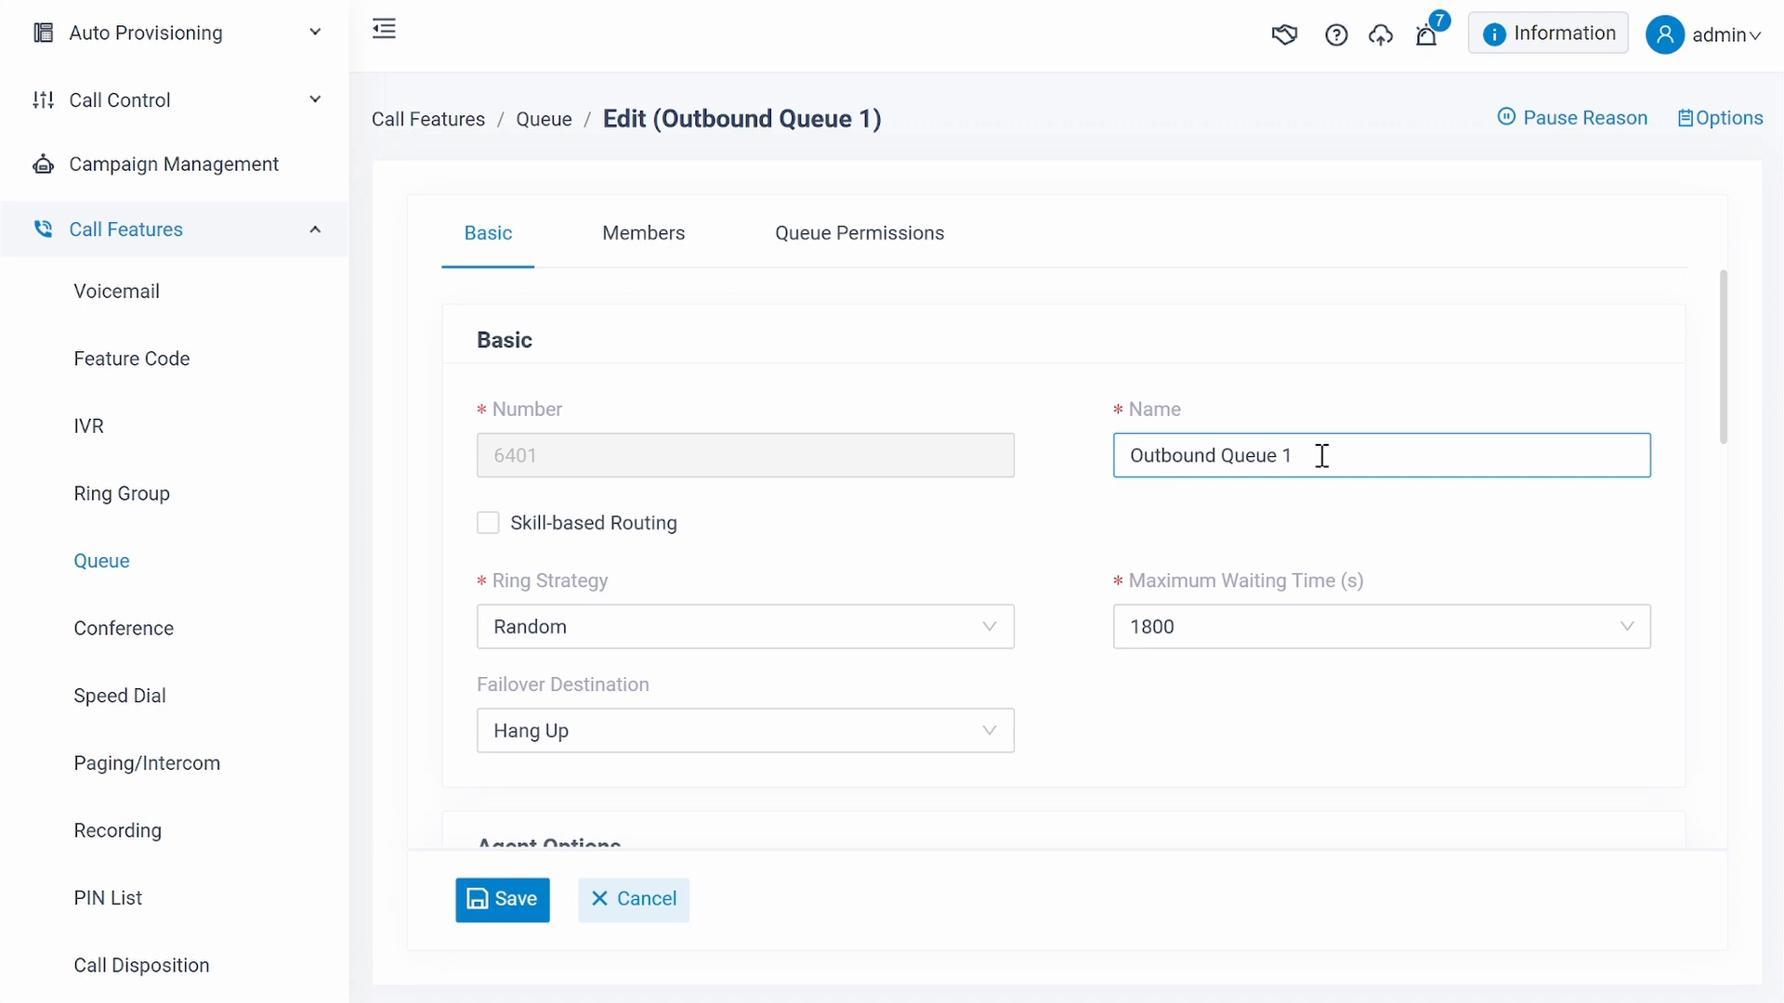
- Enable Skill-based Routing for Outbound Queue 1 and check the ring strategy and failover destination options
left_click(486, 526)
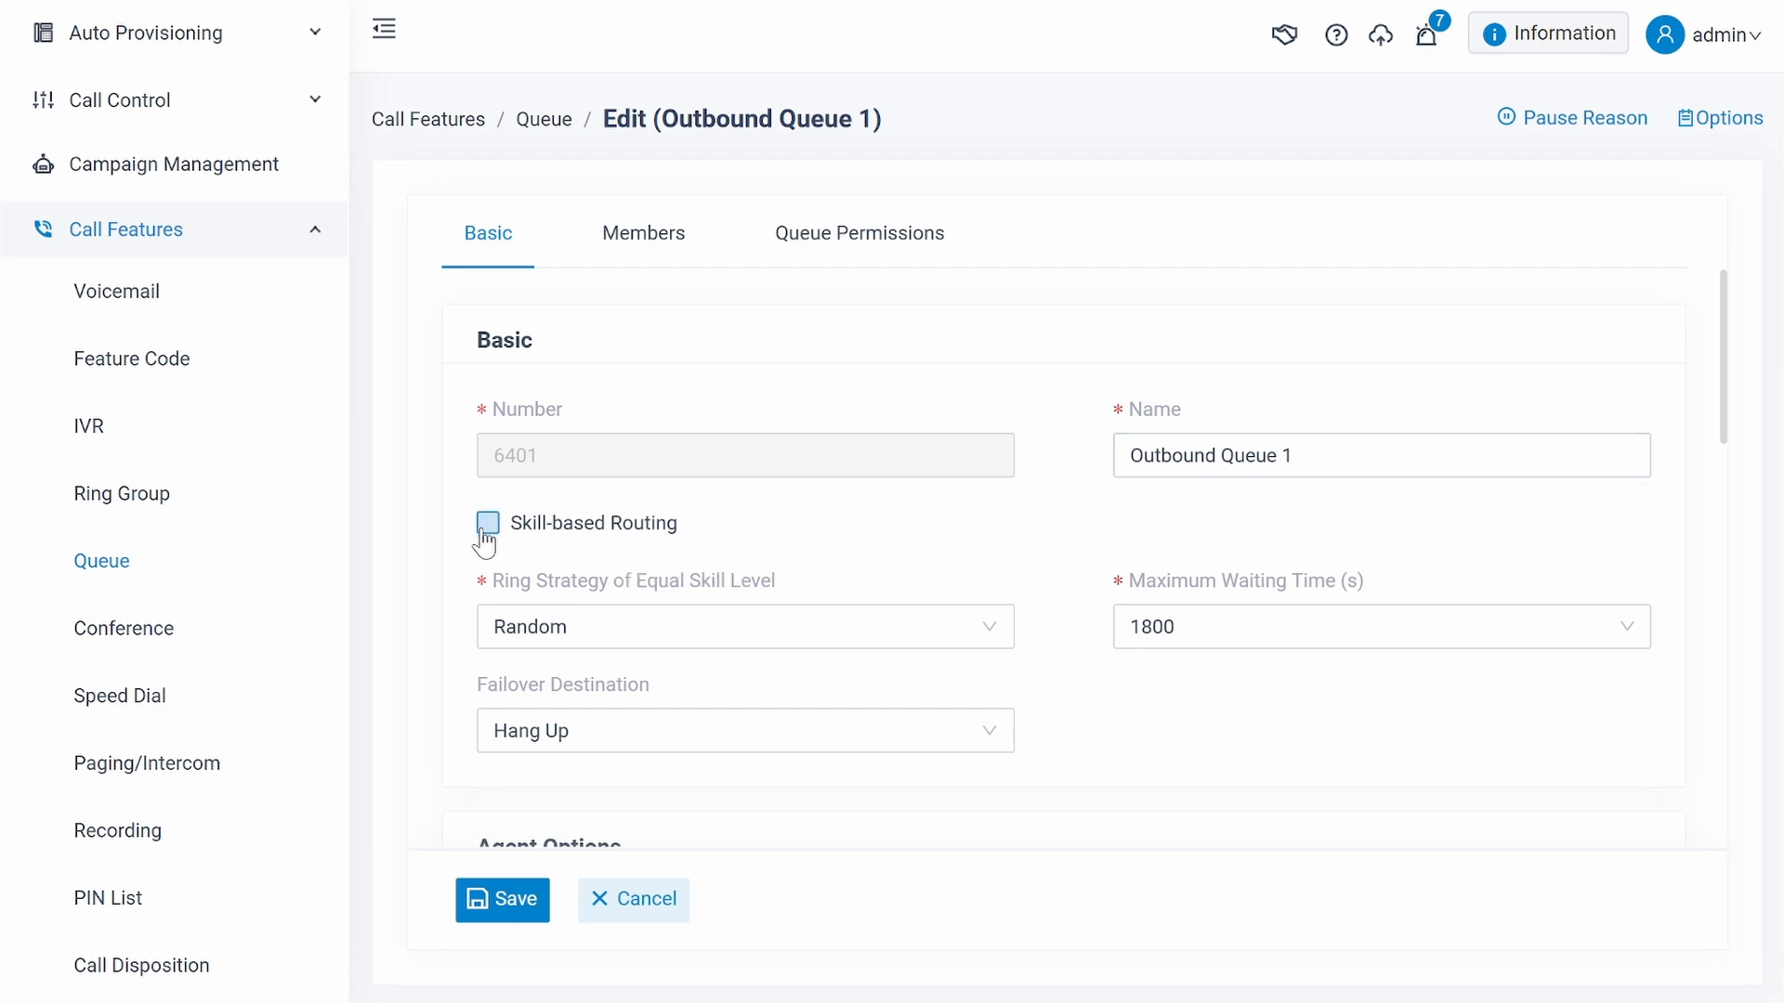
scroll(720, 536, "down", 2)
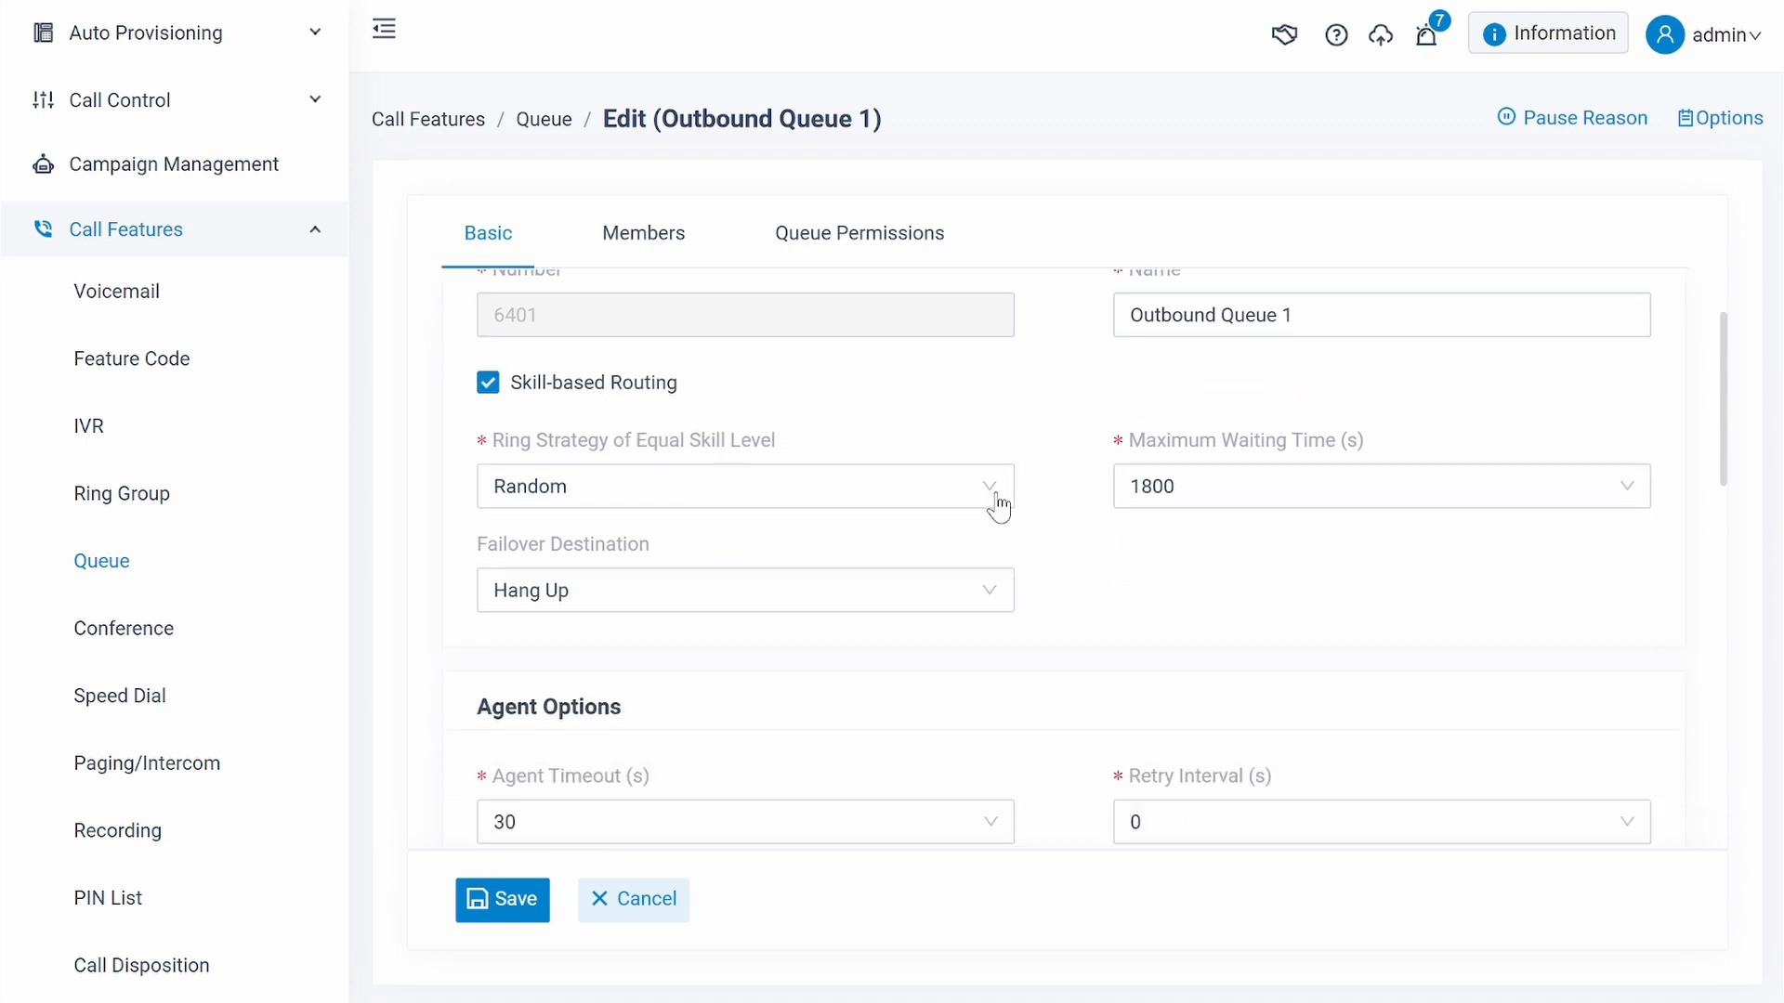
left_click(1001, 487)
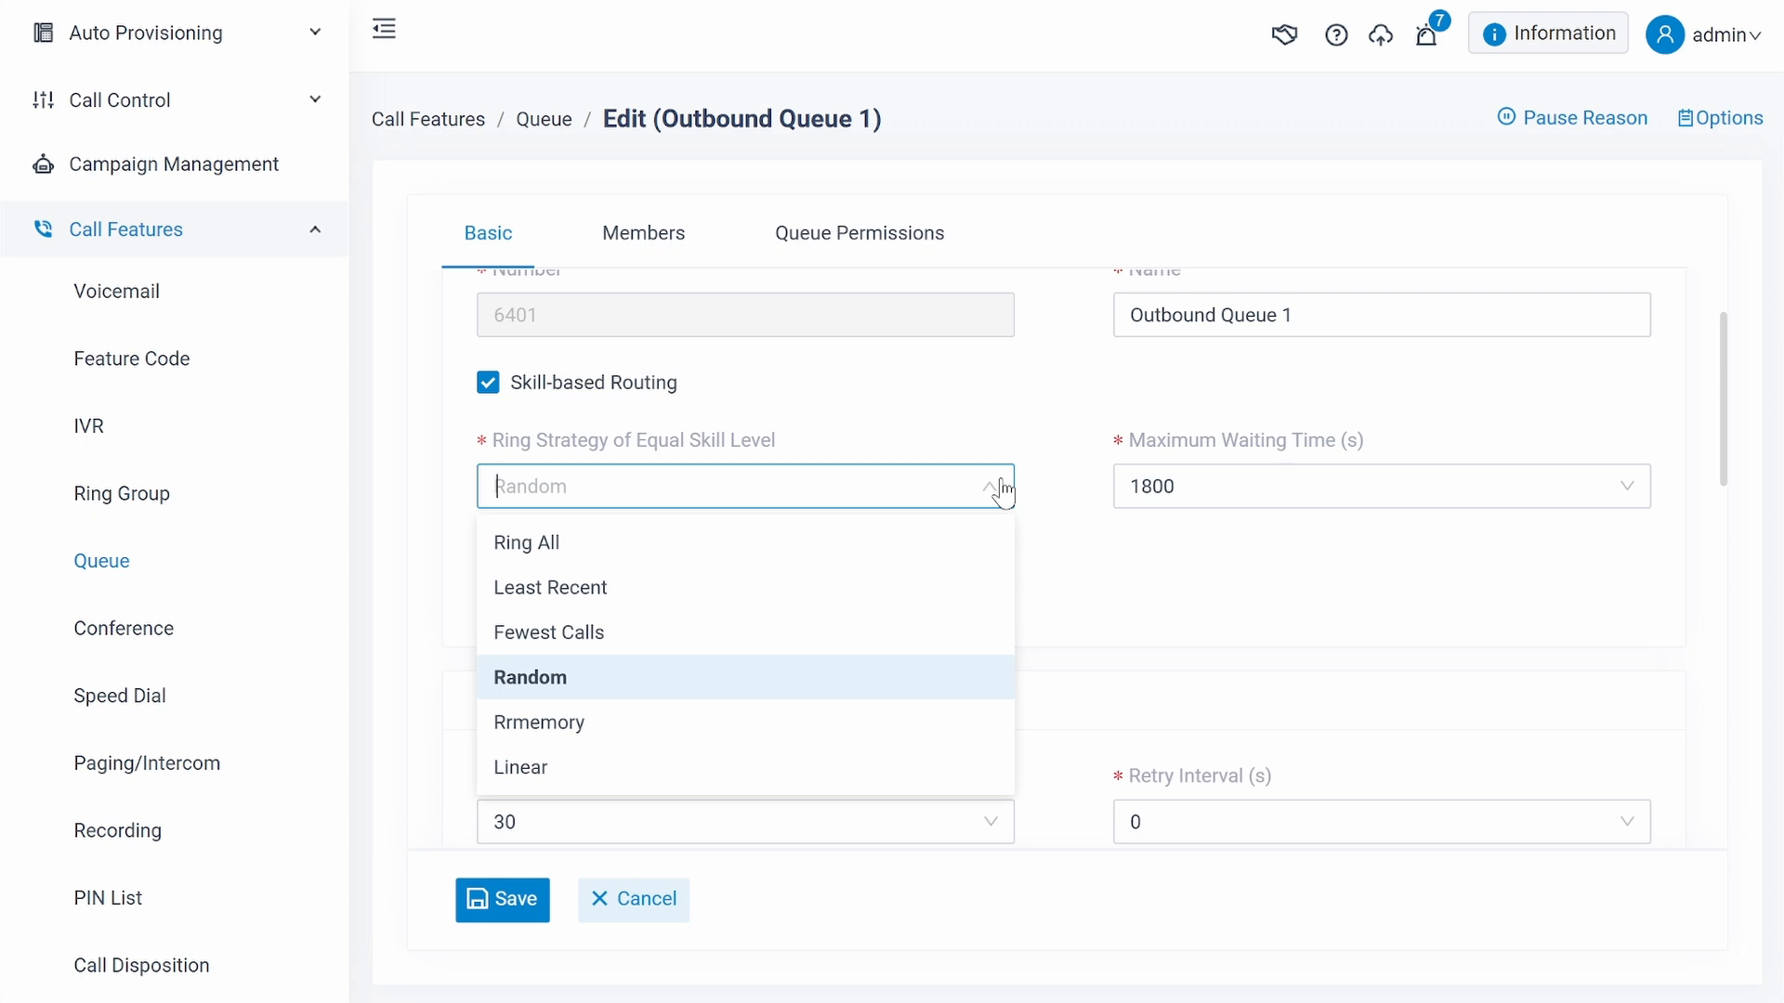
left_click(1069, 641)
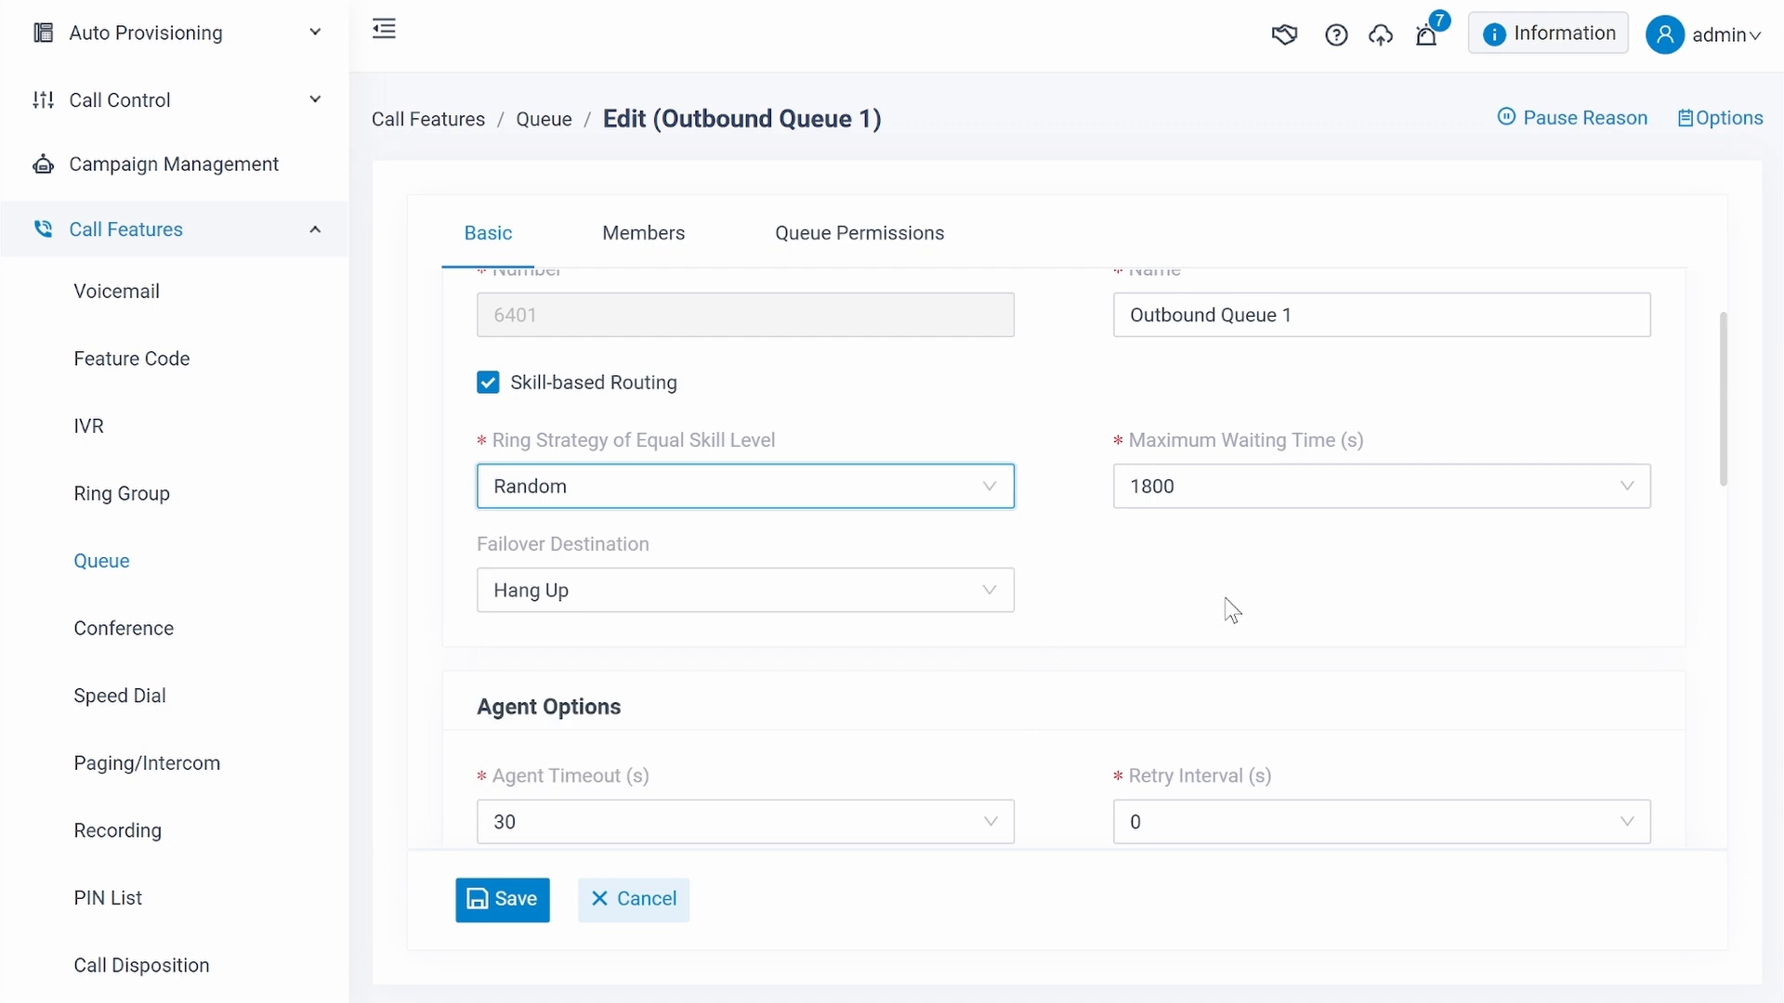
left_click(1378, 486)
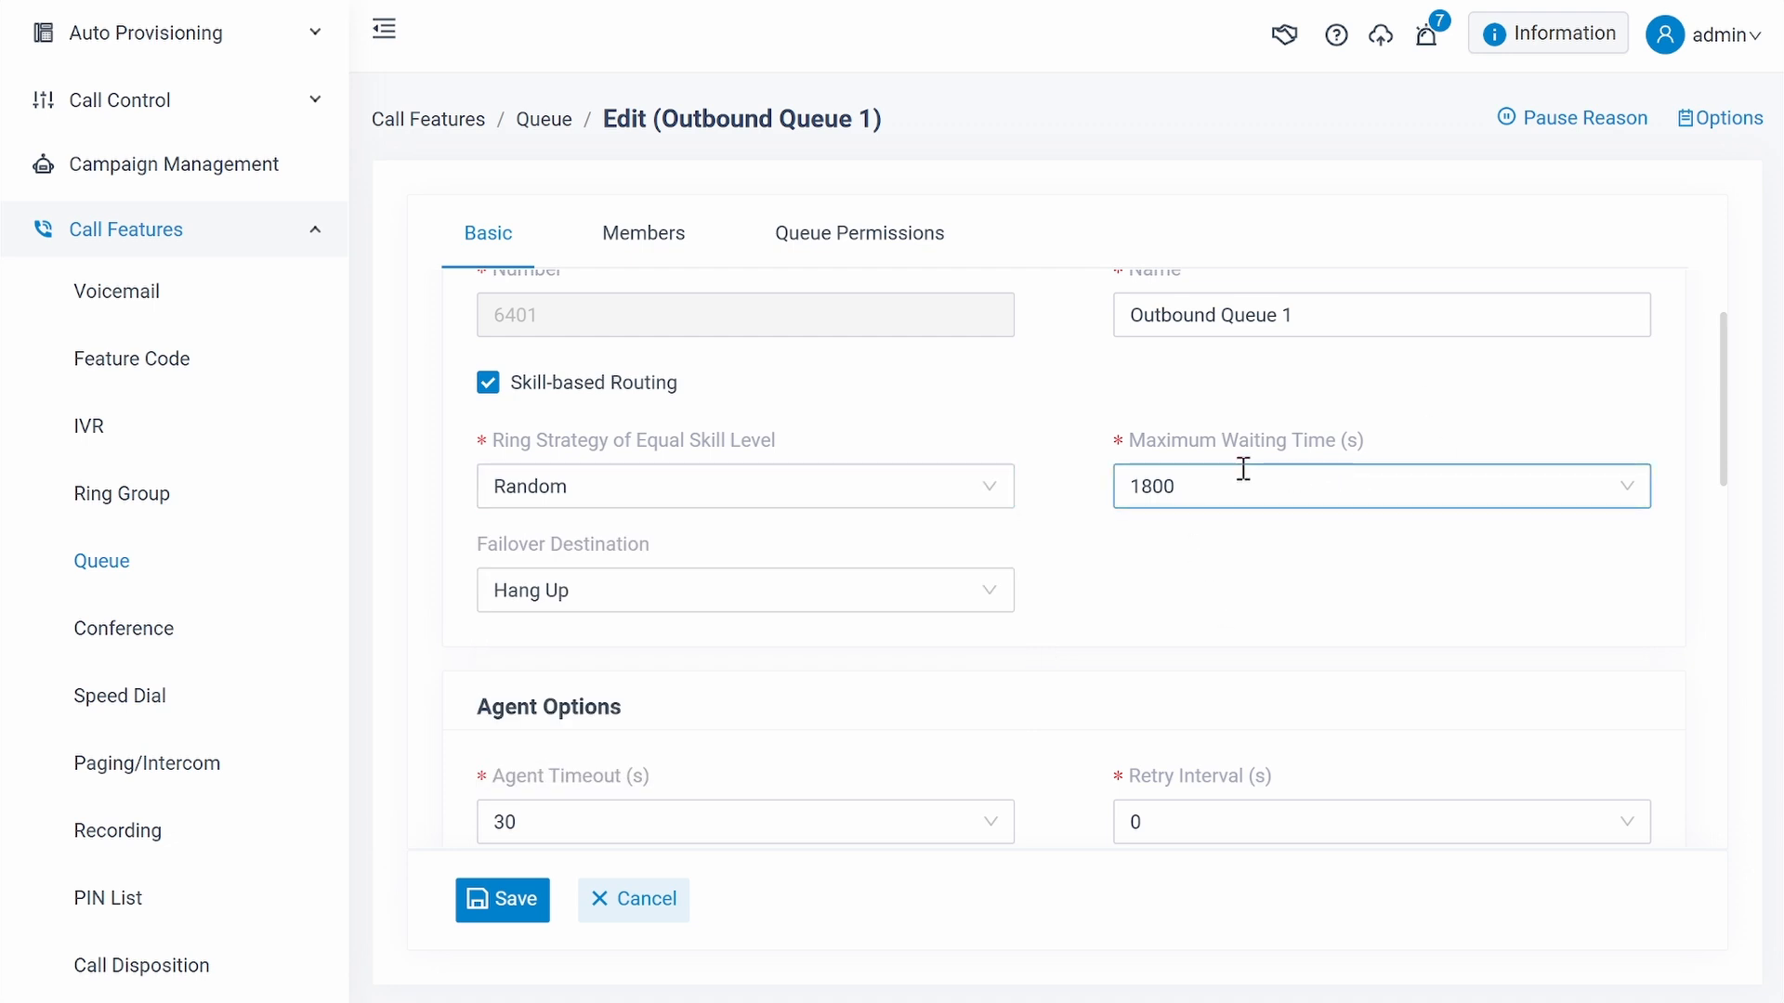
left_click(932, 604)
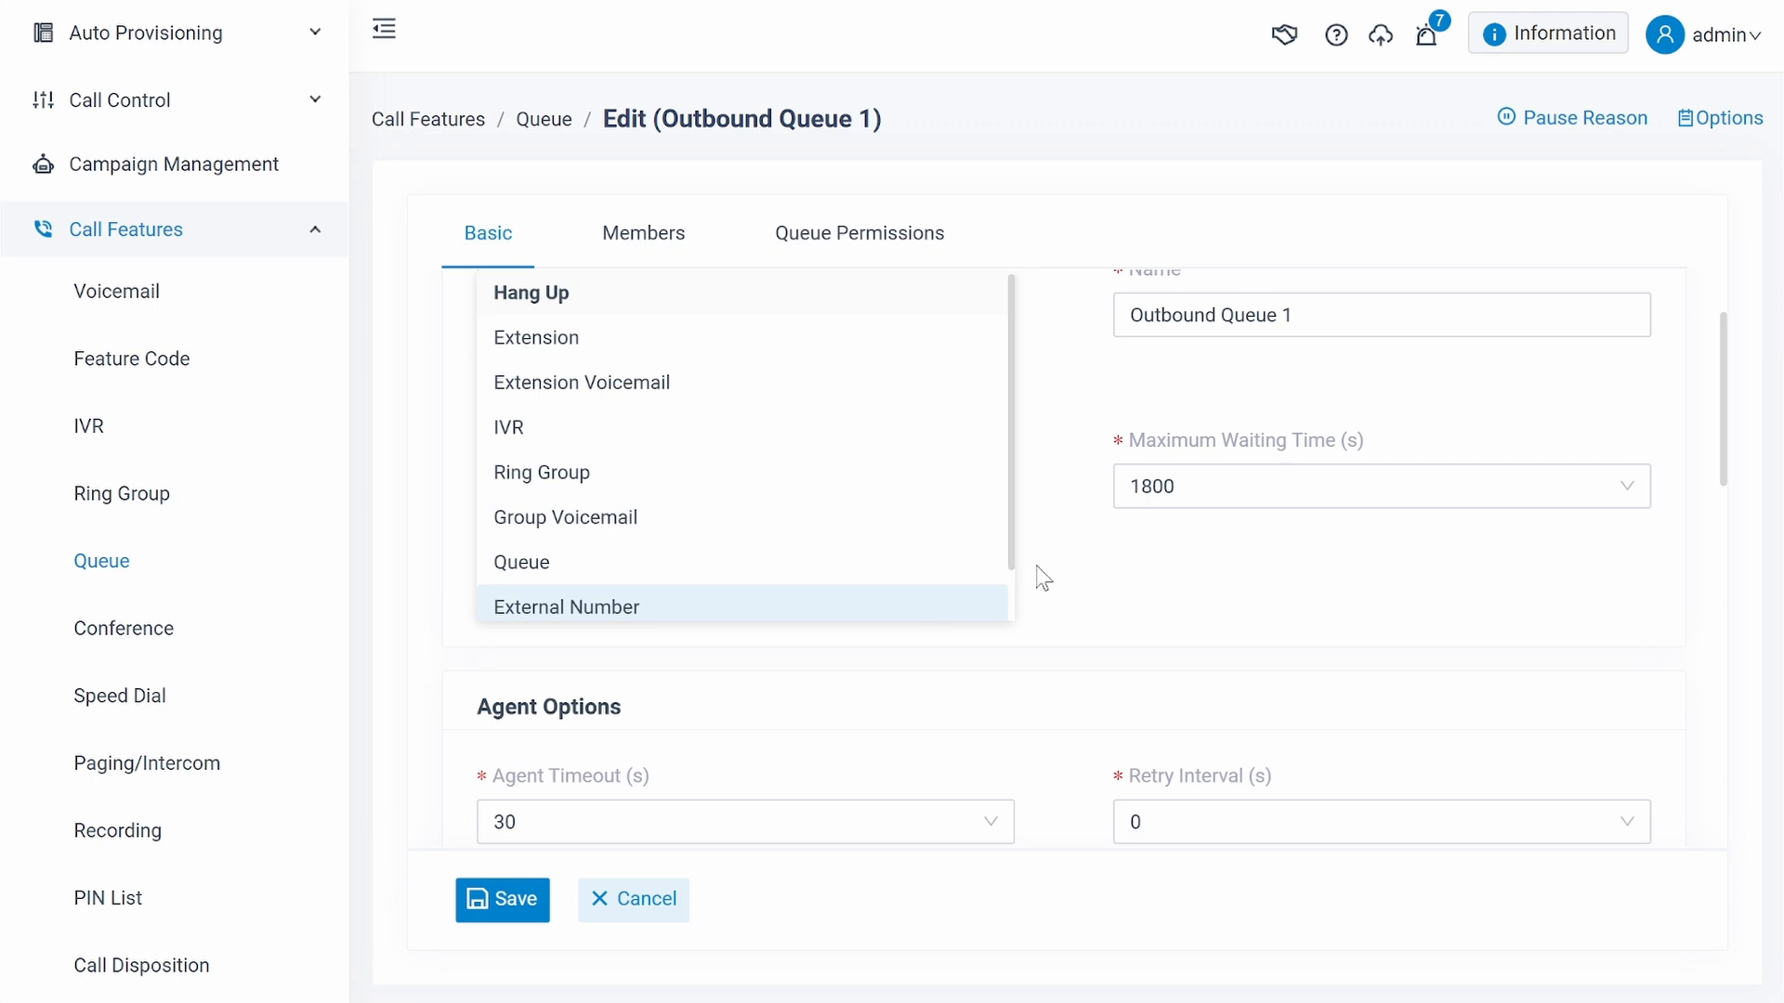
left_click(1097, 592)
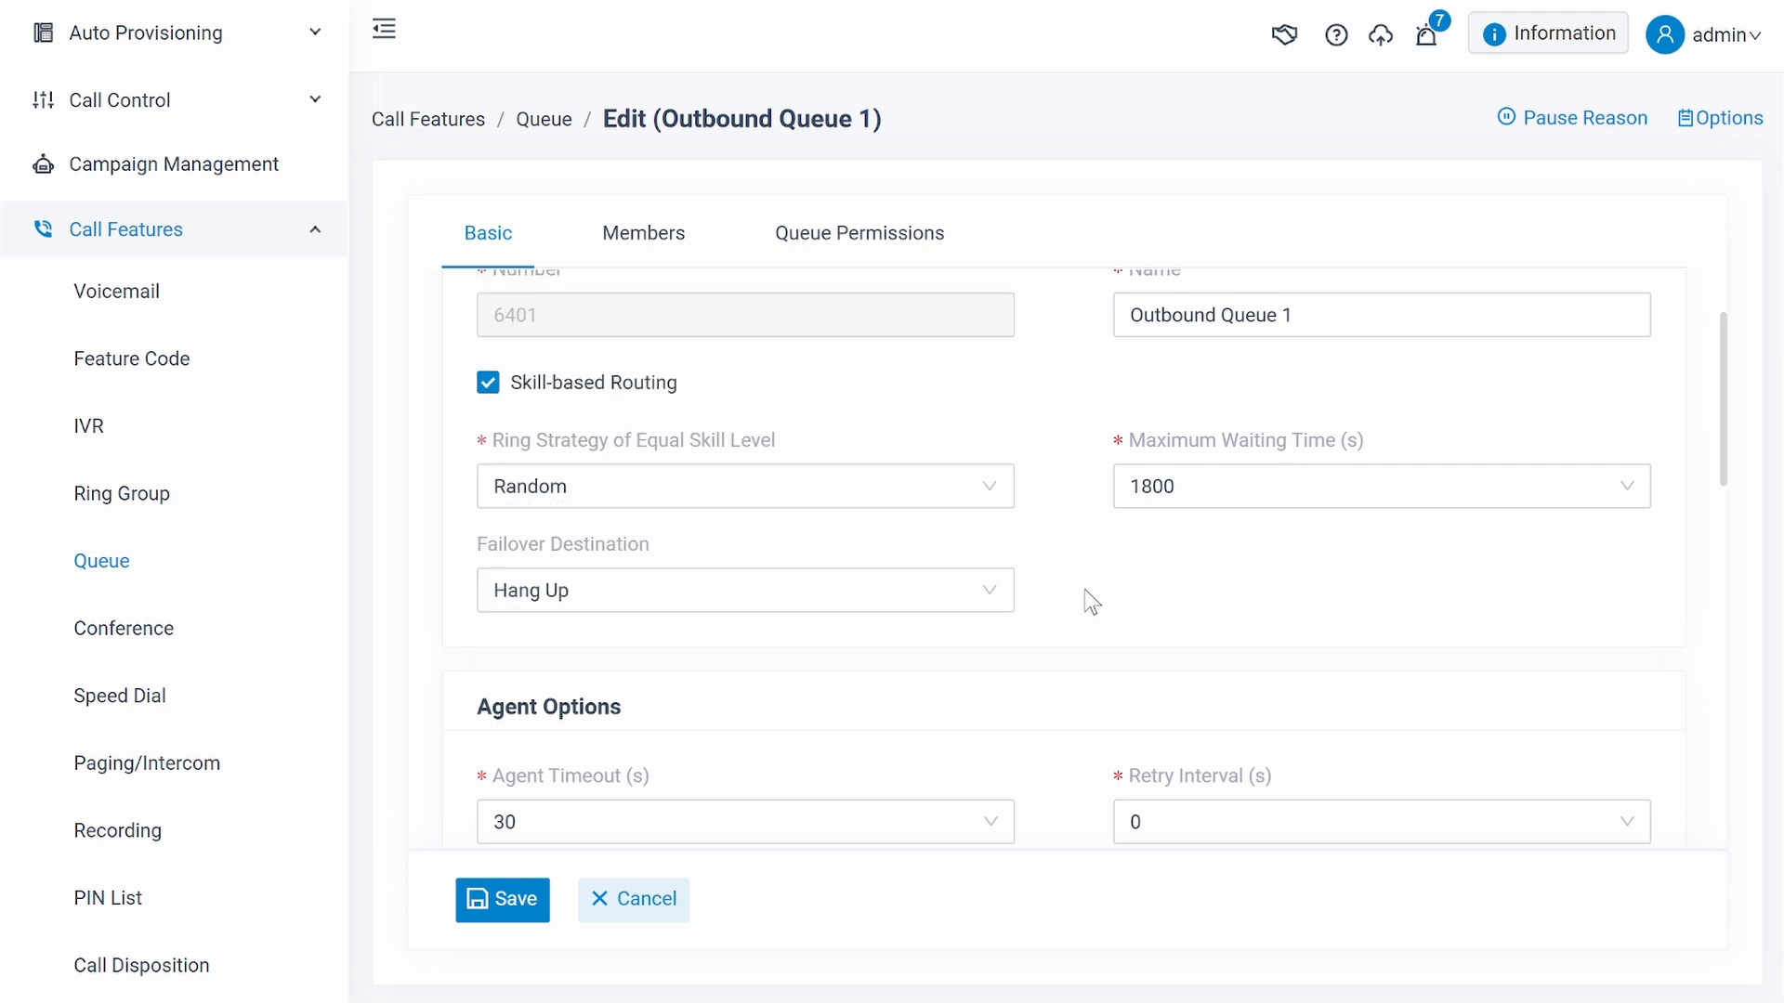
- Review the queue's agent options, prompt settings and caller position announcements, including the choices for Join Announcement
scroll(1084, 589, "down", 5)
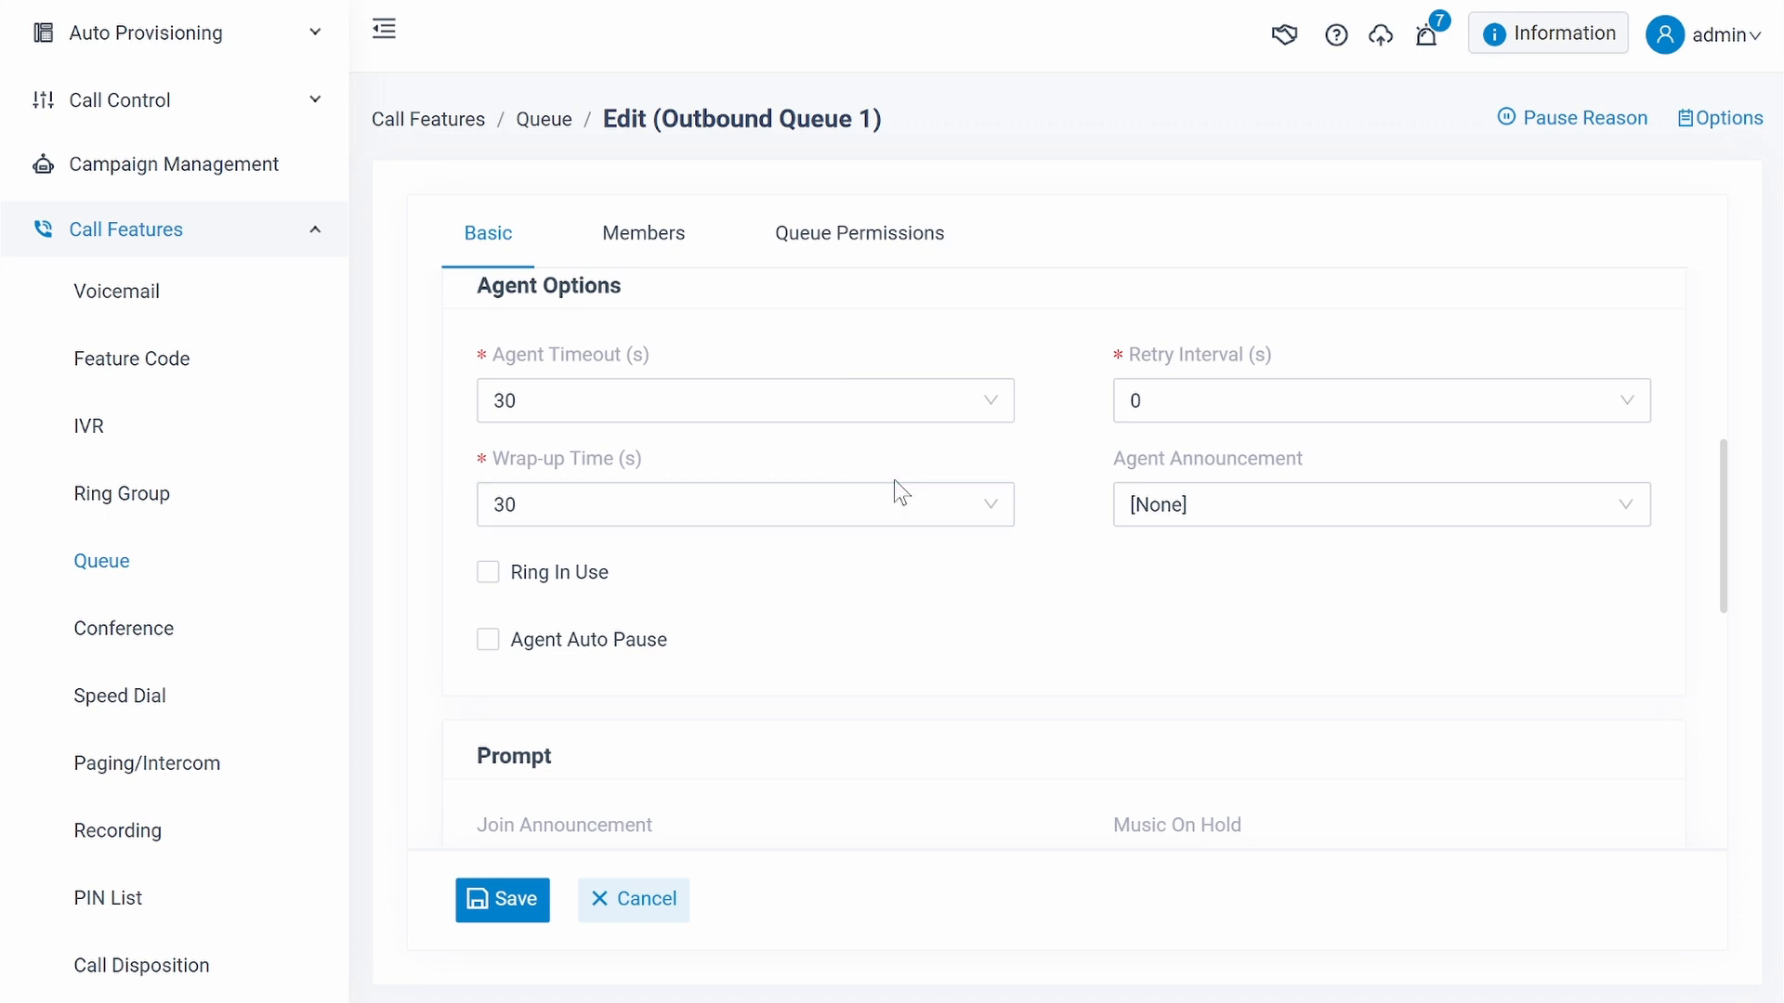
scroll(893, 480, "down", 5)
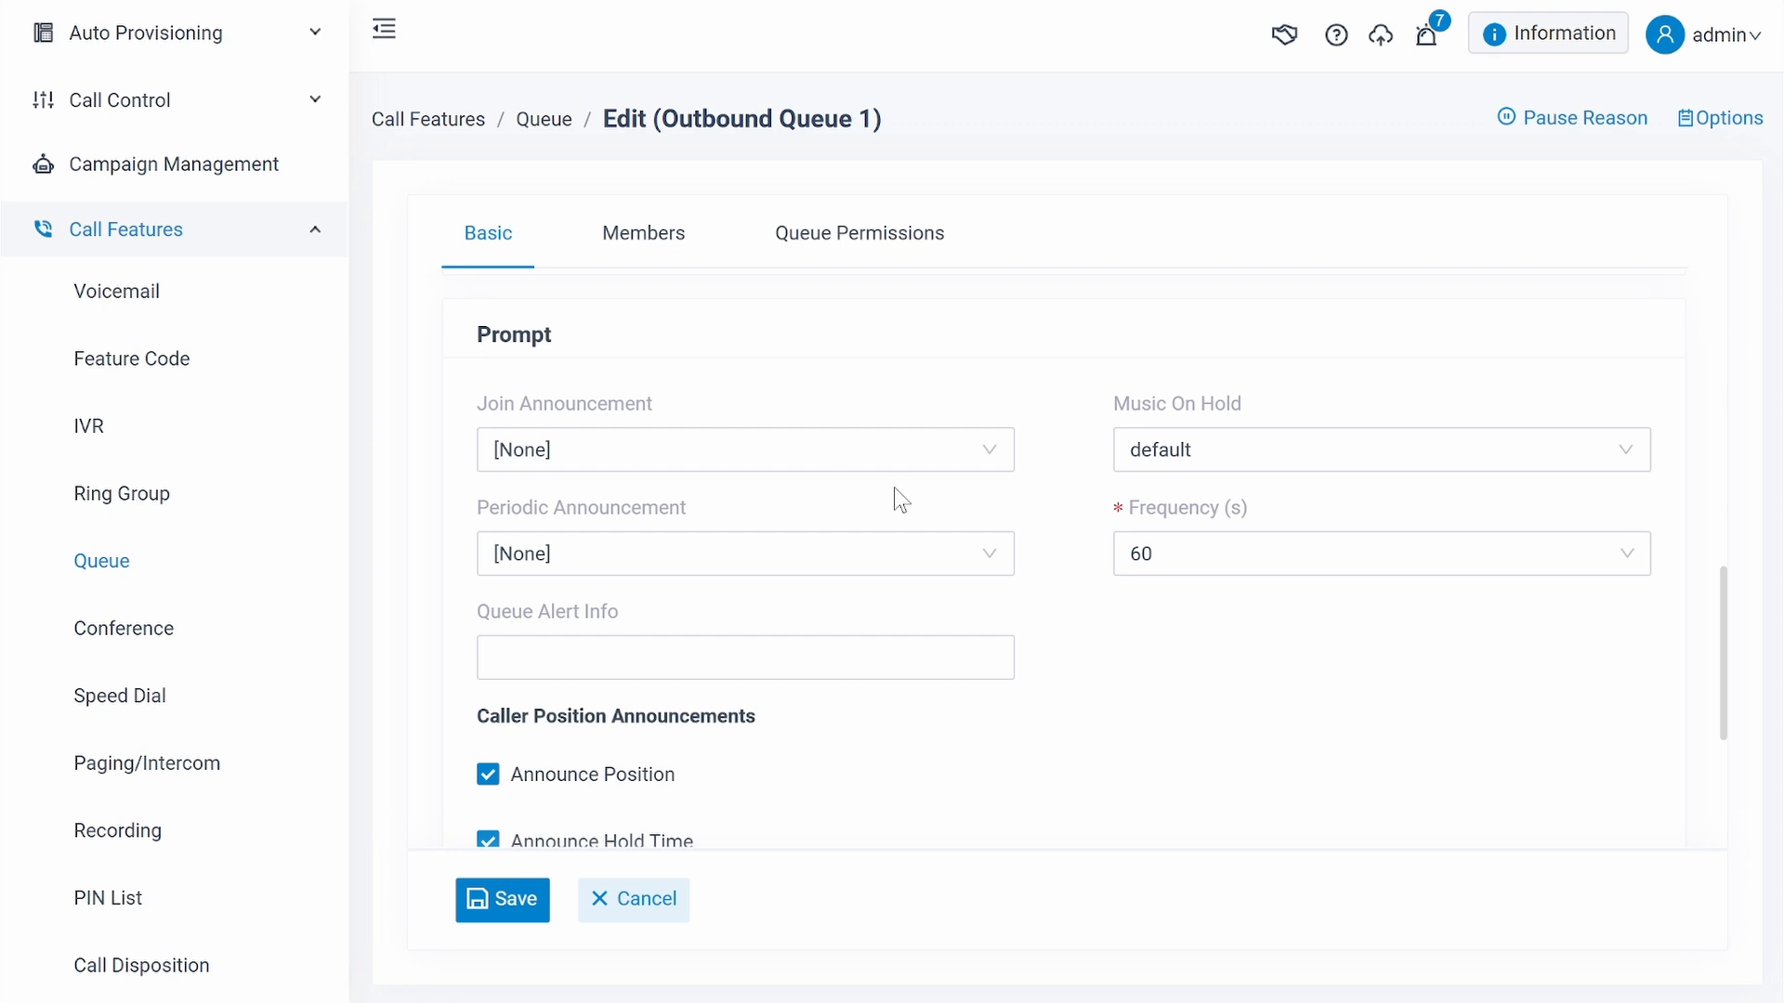
left_click(939, 467)
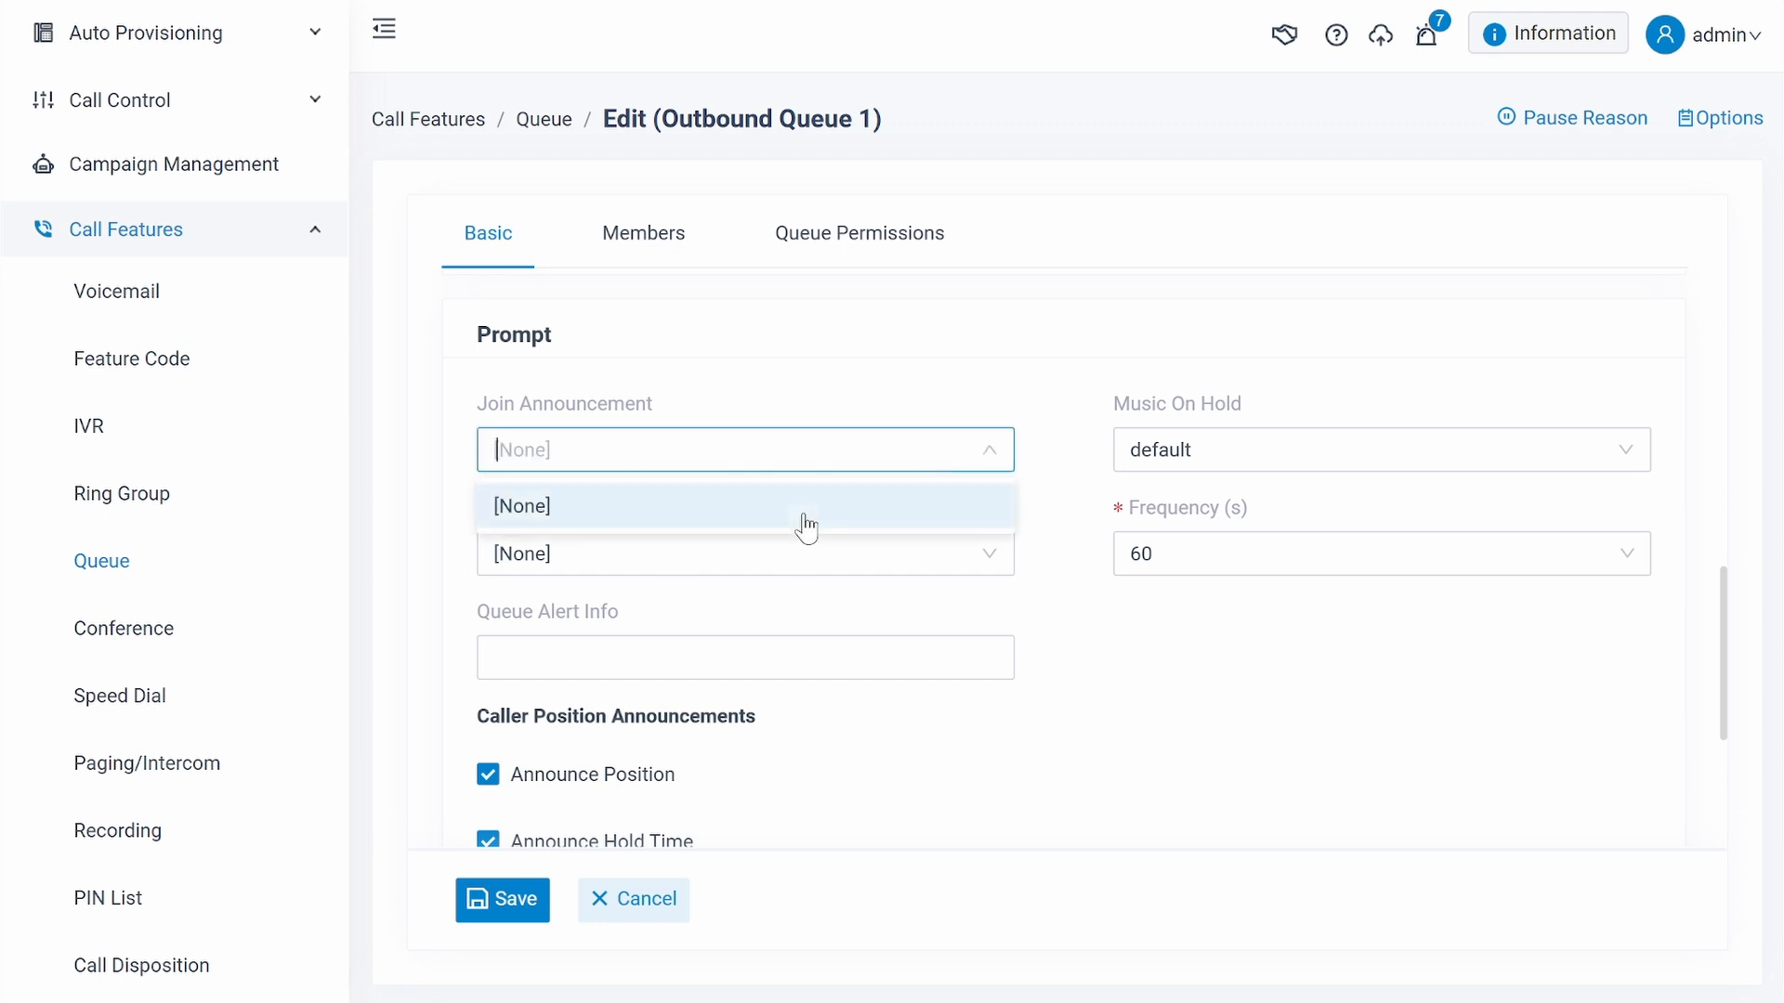
left_click(1056, 541)
scroll(1056, 544, "down", 4)
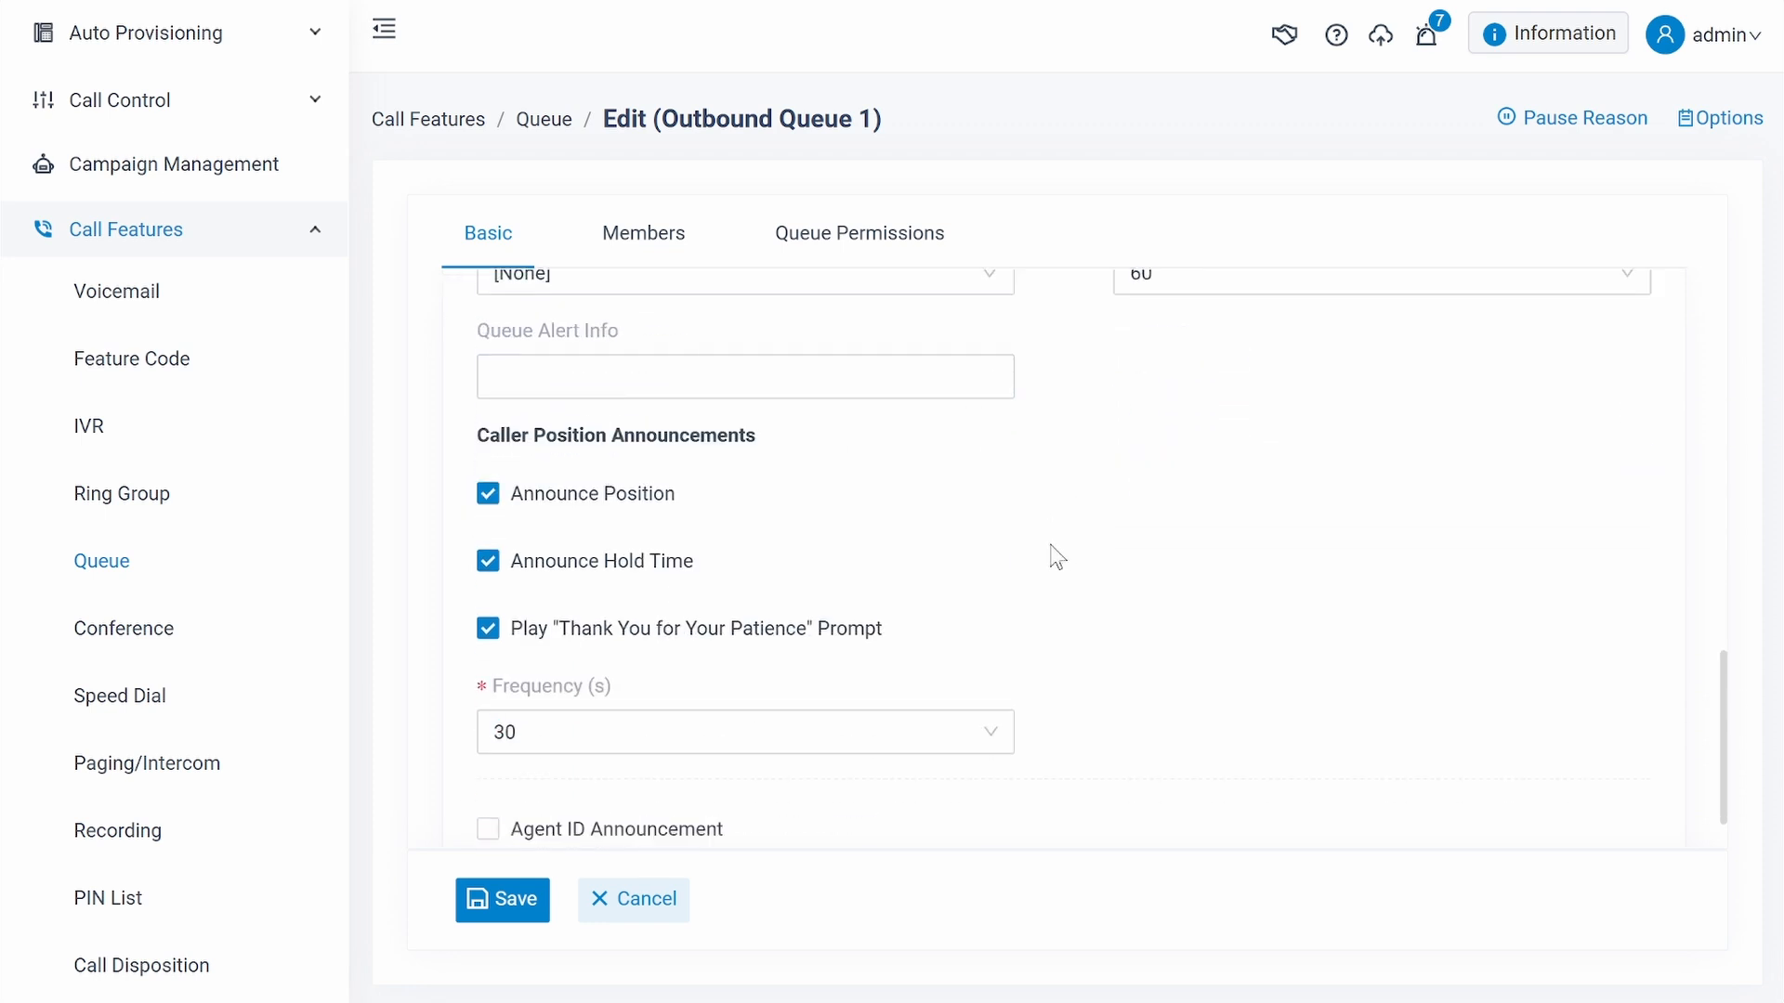
scroll(1057, 558, "up", 12)
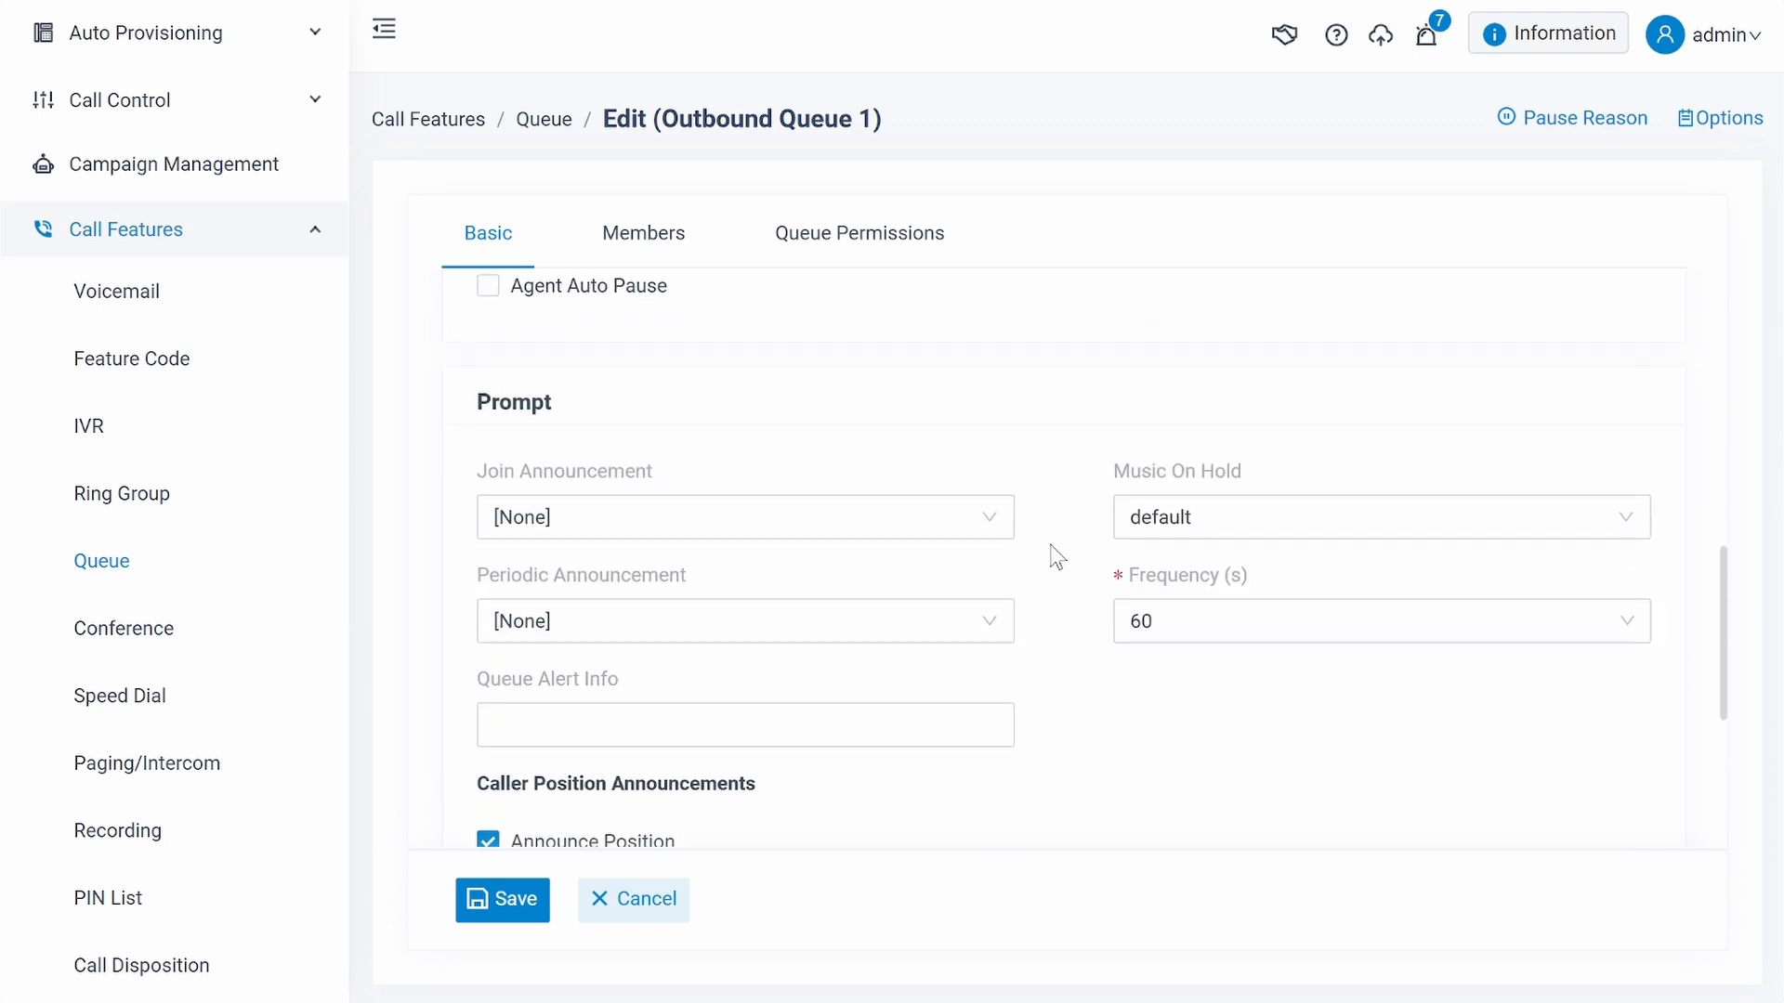
- Review the queue's members, from the dynamic agents to the queue managers and their missed and abandoned call notifications
left_click(684, 248)
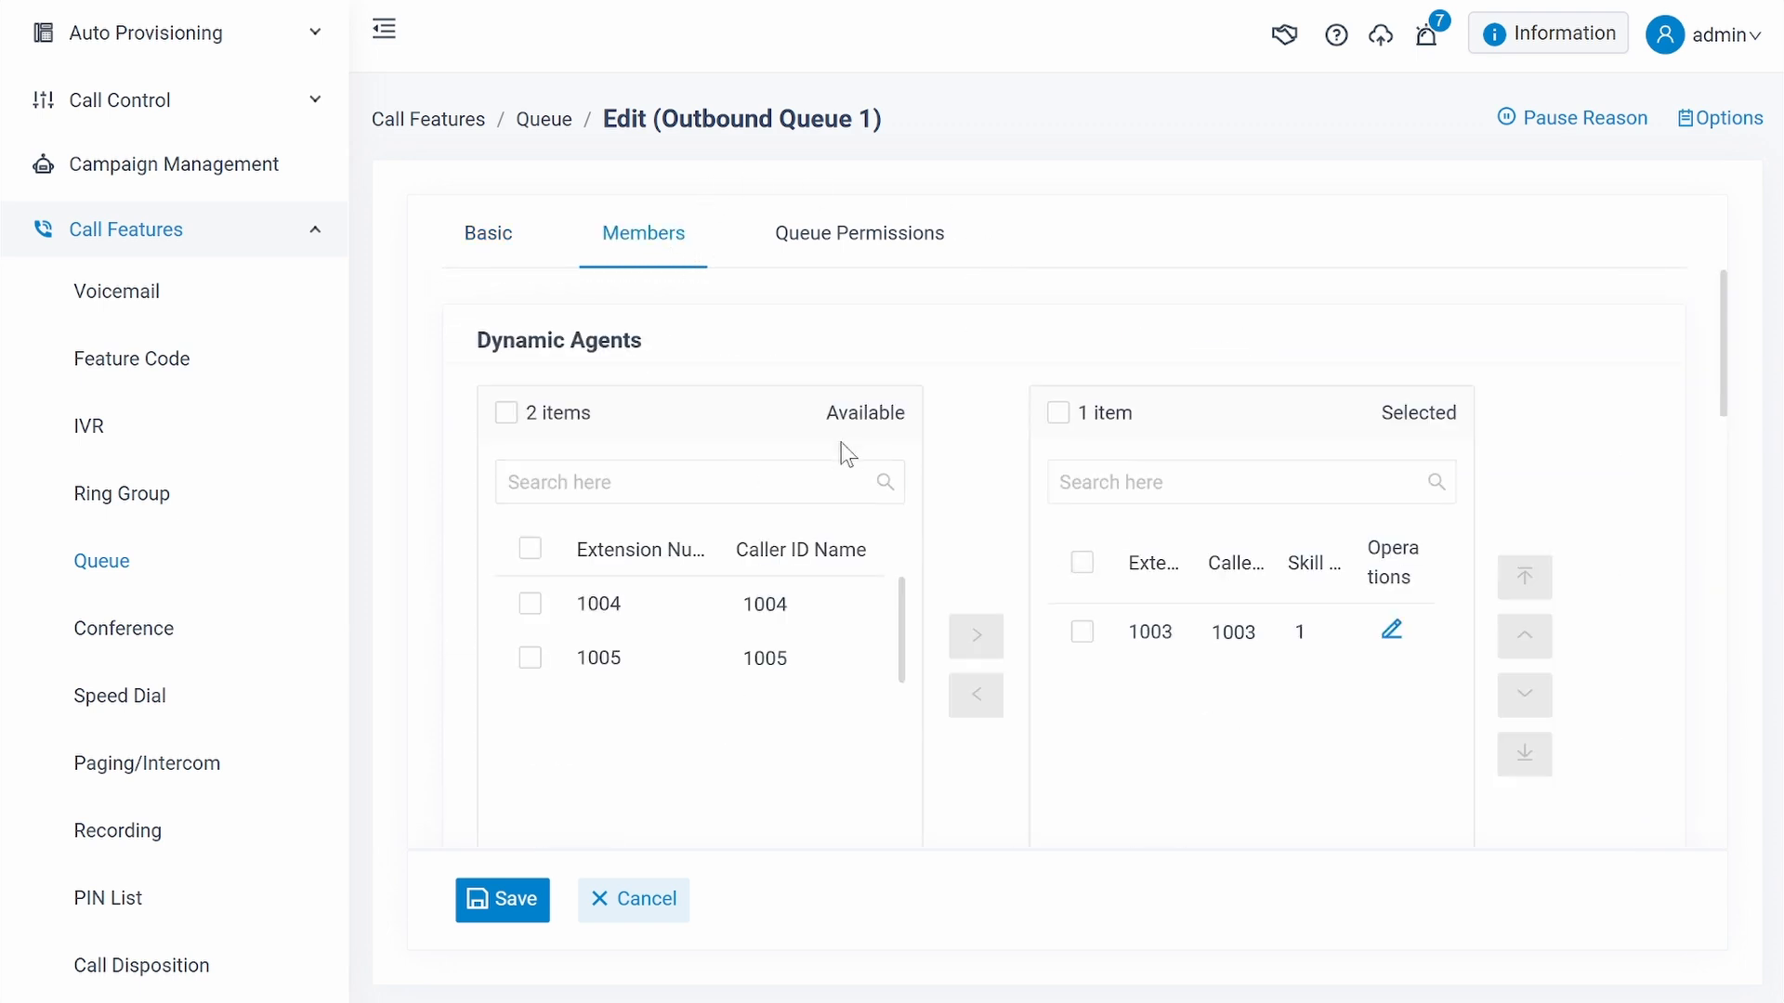
scroll(1013, 583, "down", 3)
scroll(1014, 583, "down", 10)
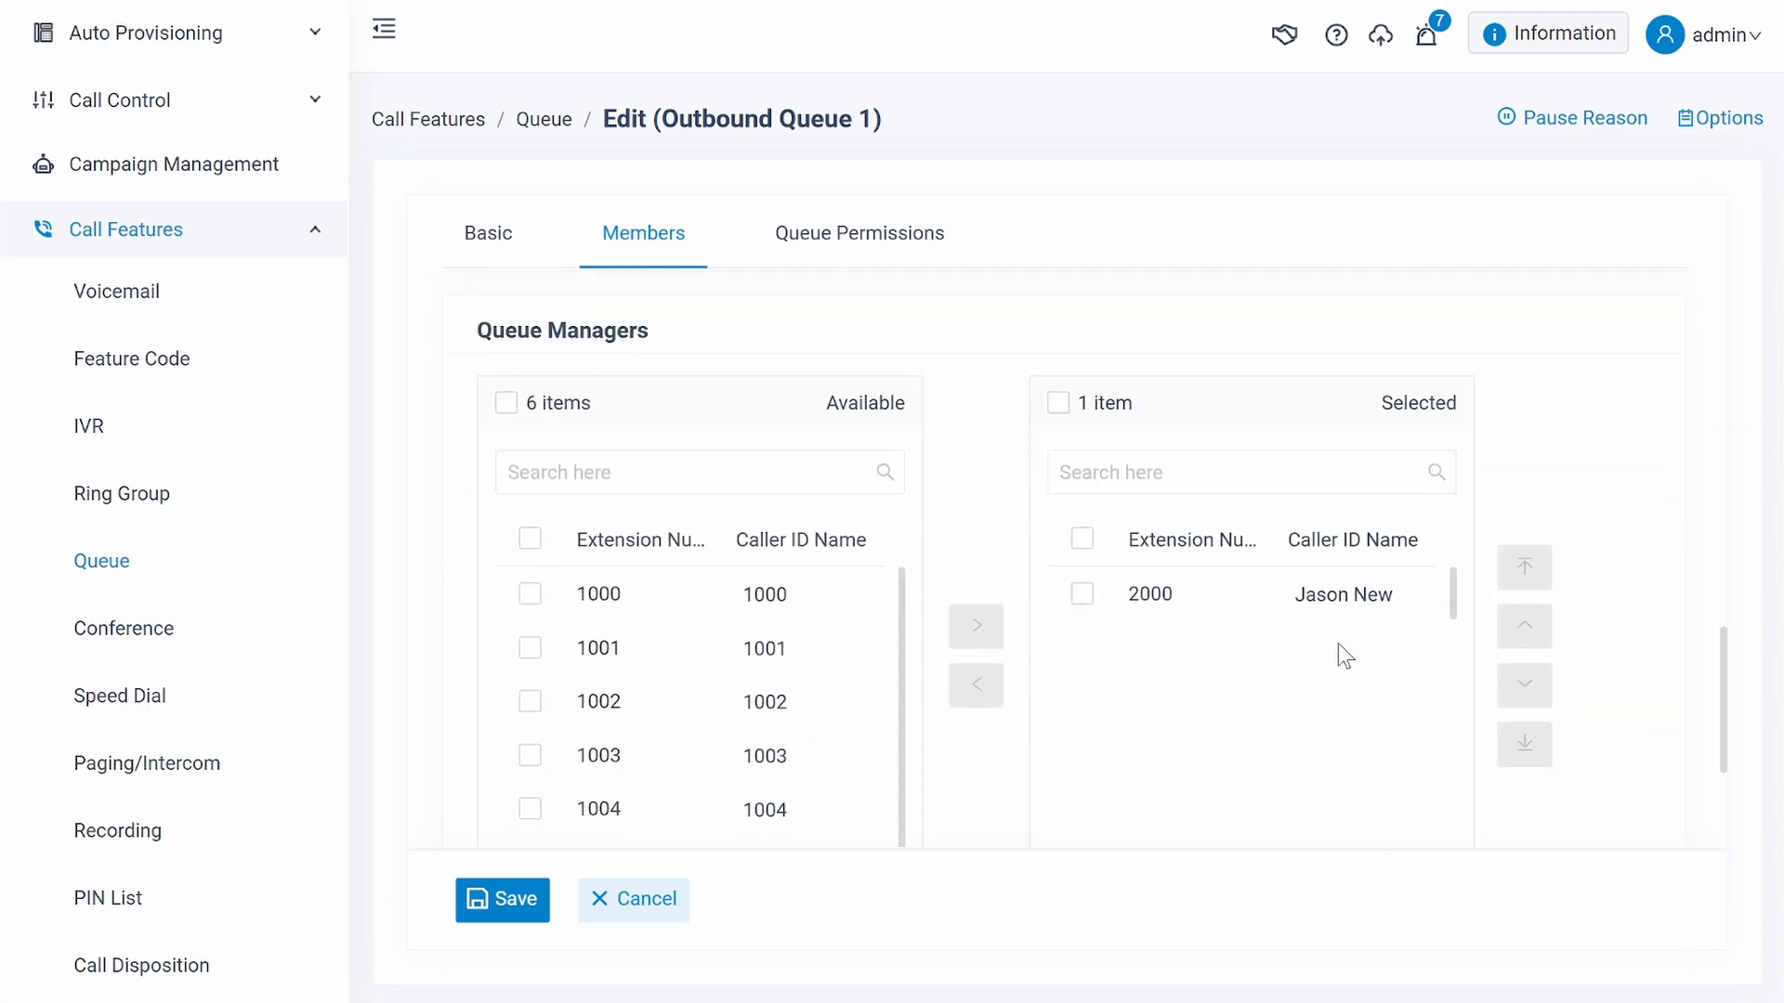
scroll(1352, 632, "down", 3)
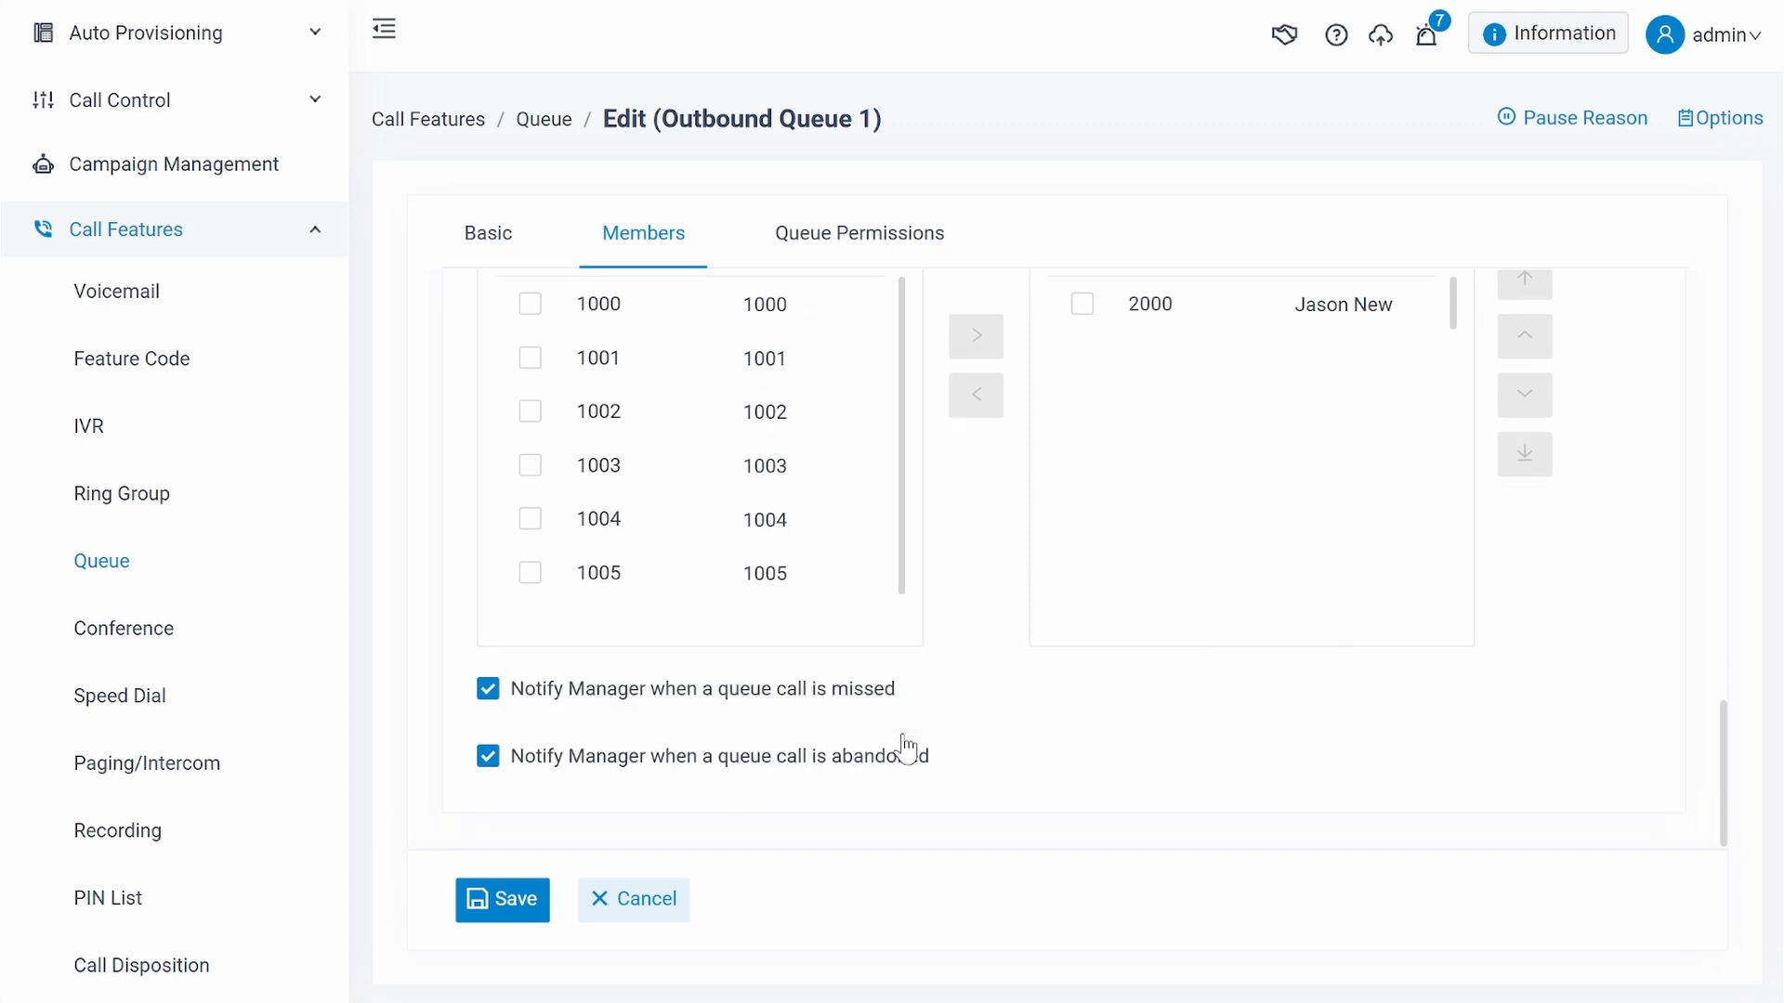
- Check the agents' queue permissions, save Outbound Queue 1 and apply the configuration changes
left_click(890, 253)
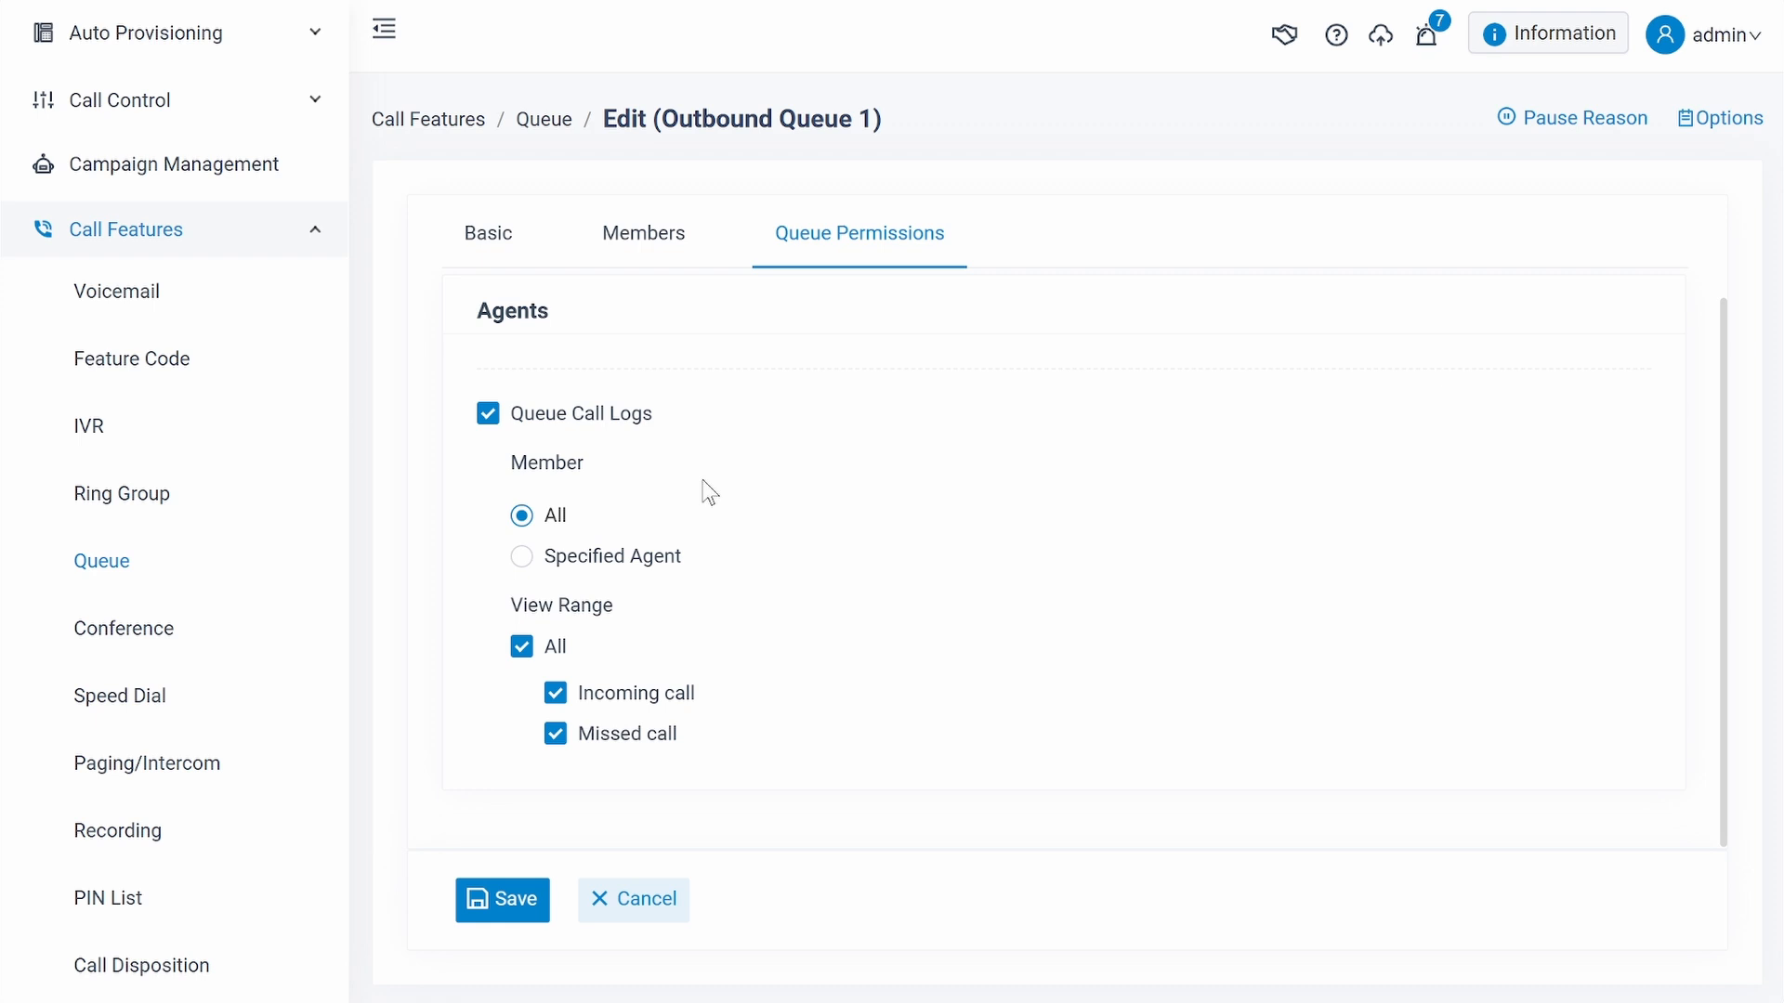
left_click(481, 906)
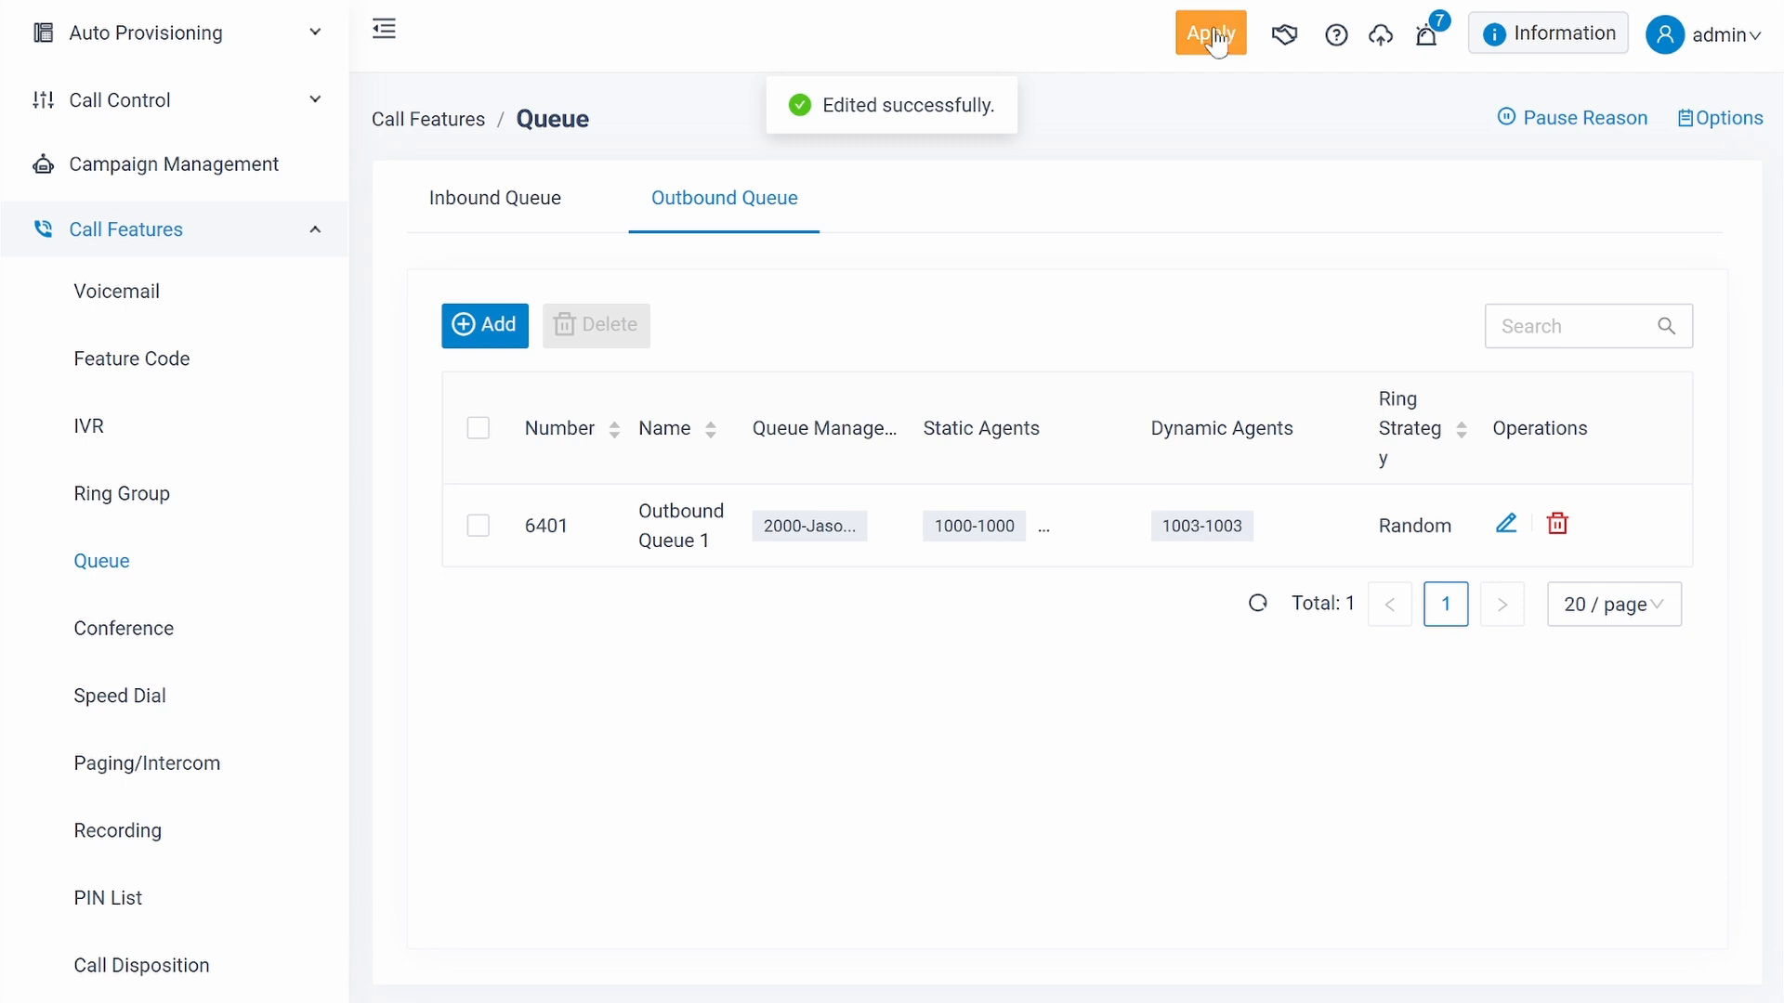
left_click(1227, 48)
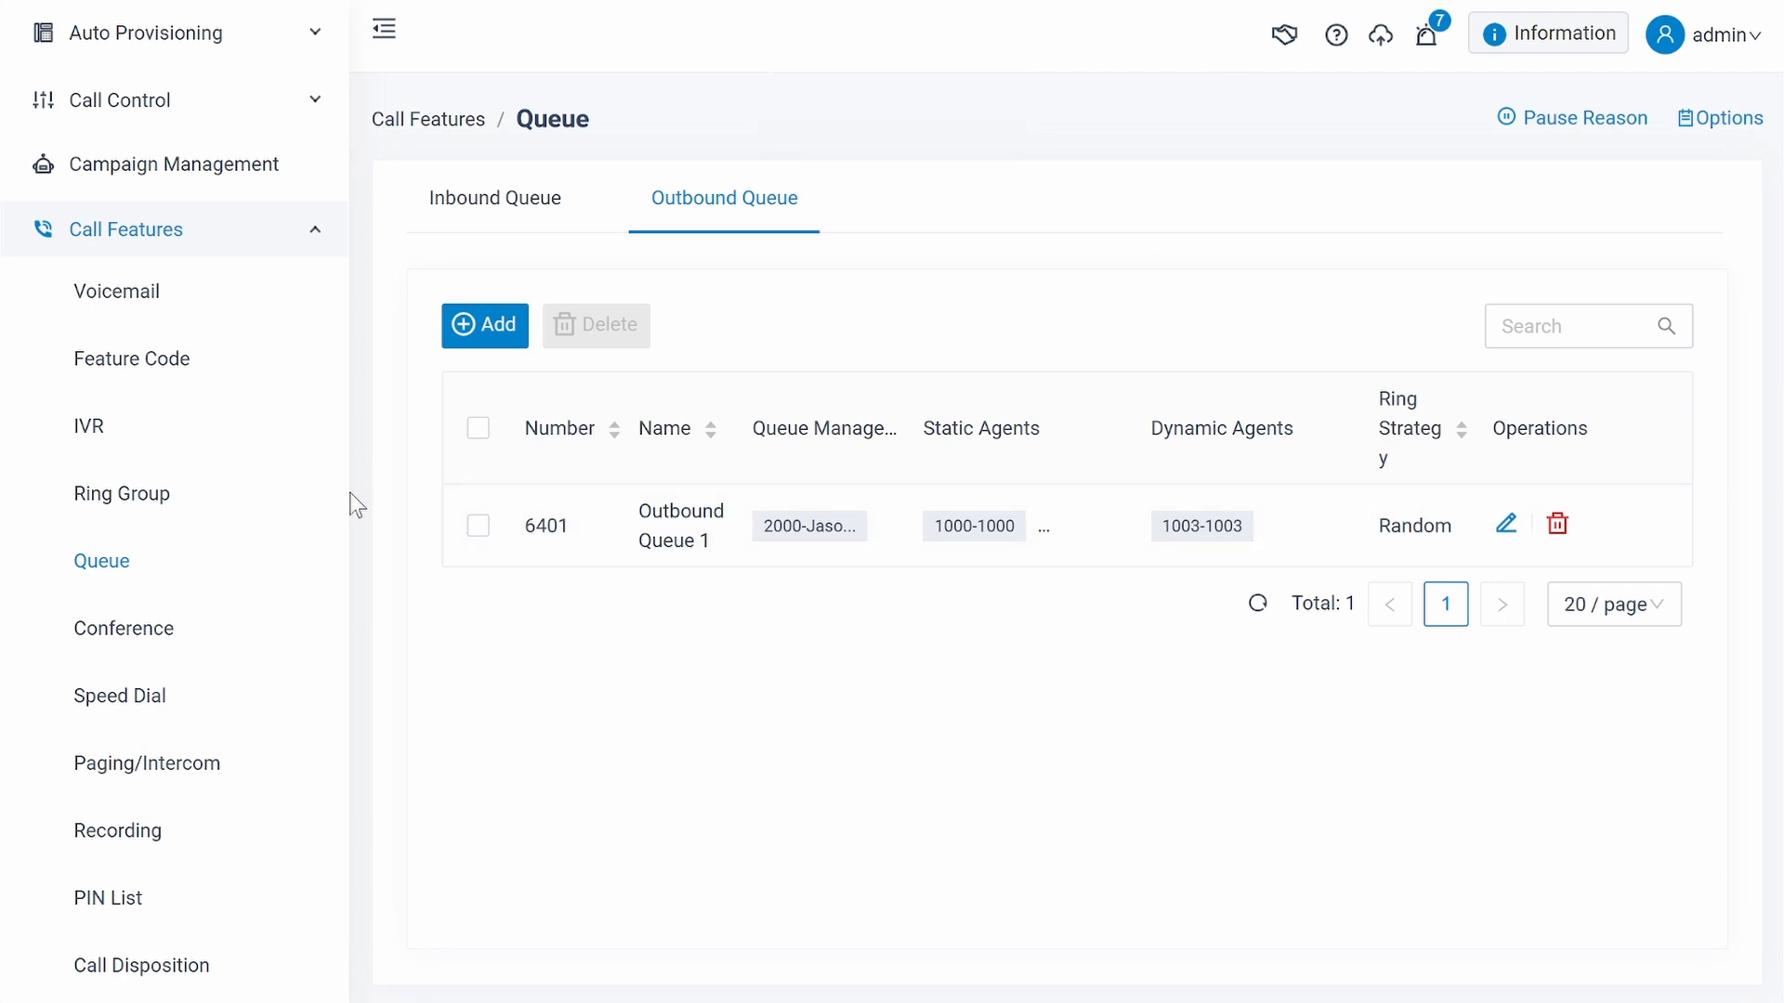
- Open the "finished" call disposition to check its label and description, and save it
left_click(223, 968)
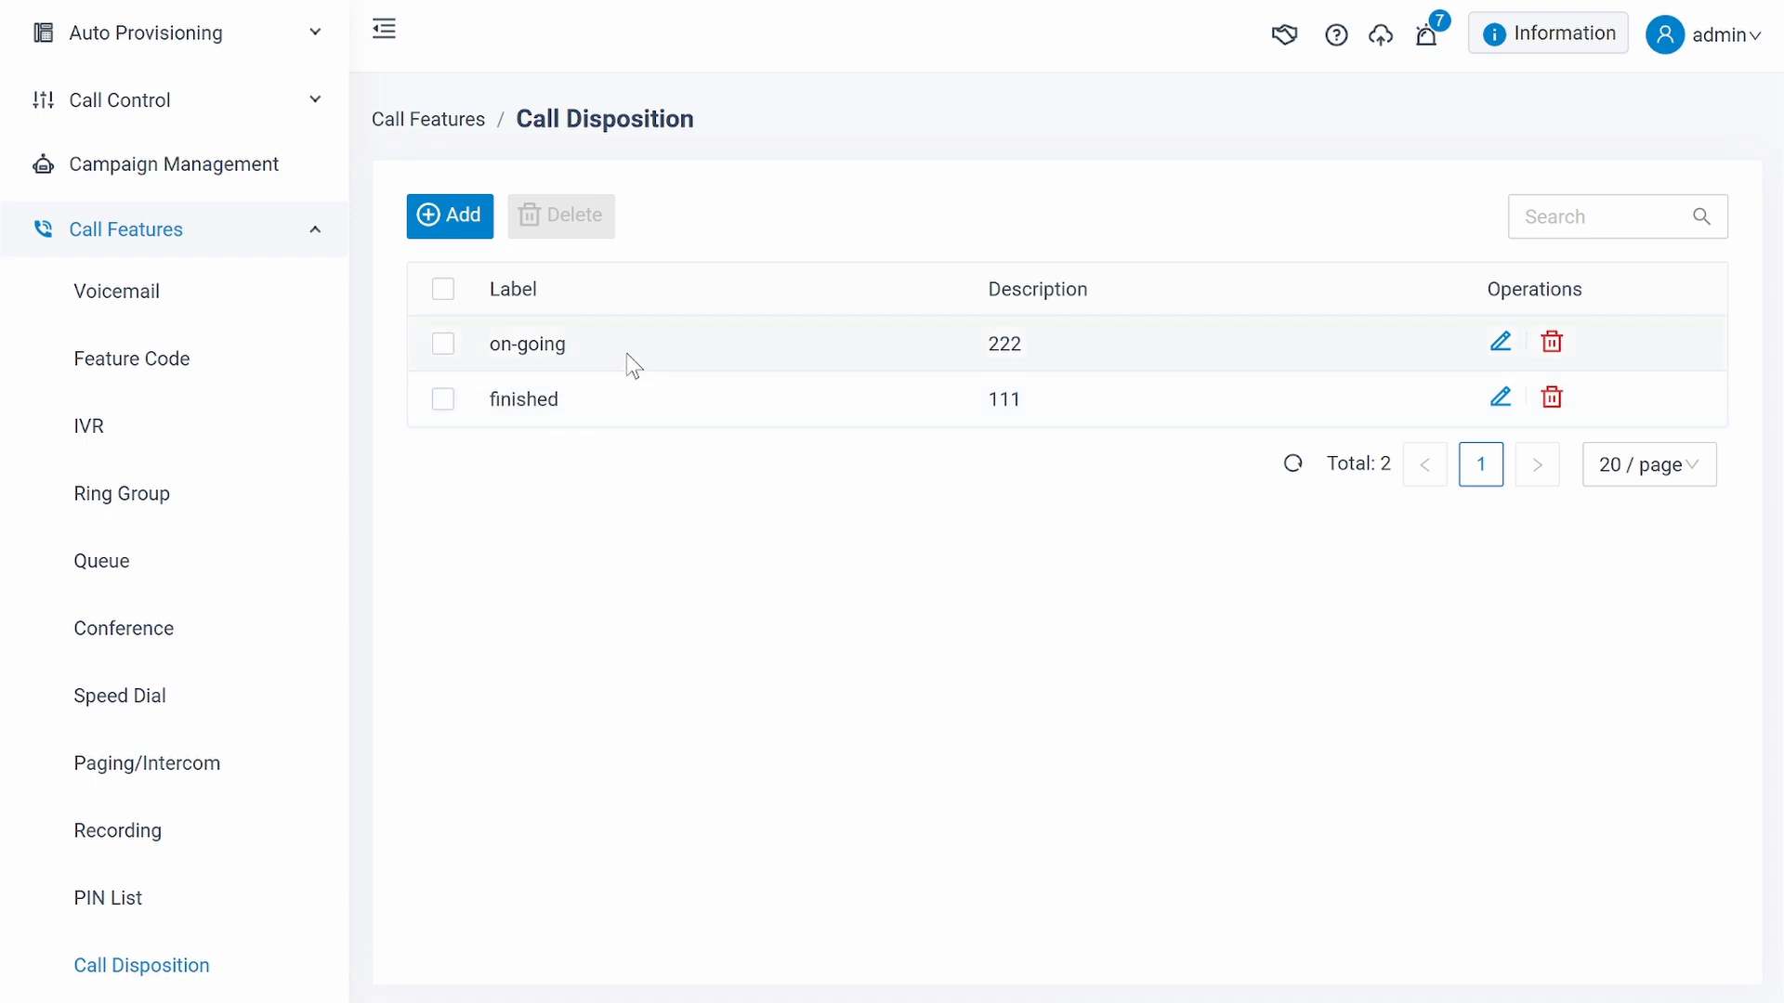
left_click(1501, 399)
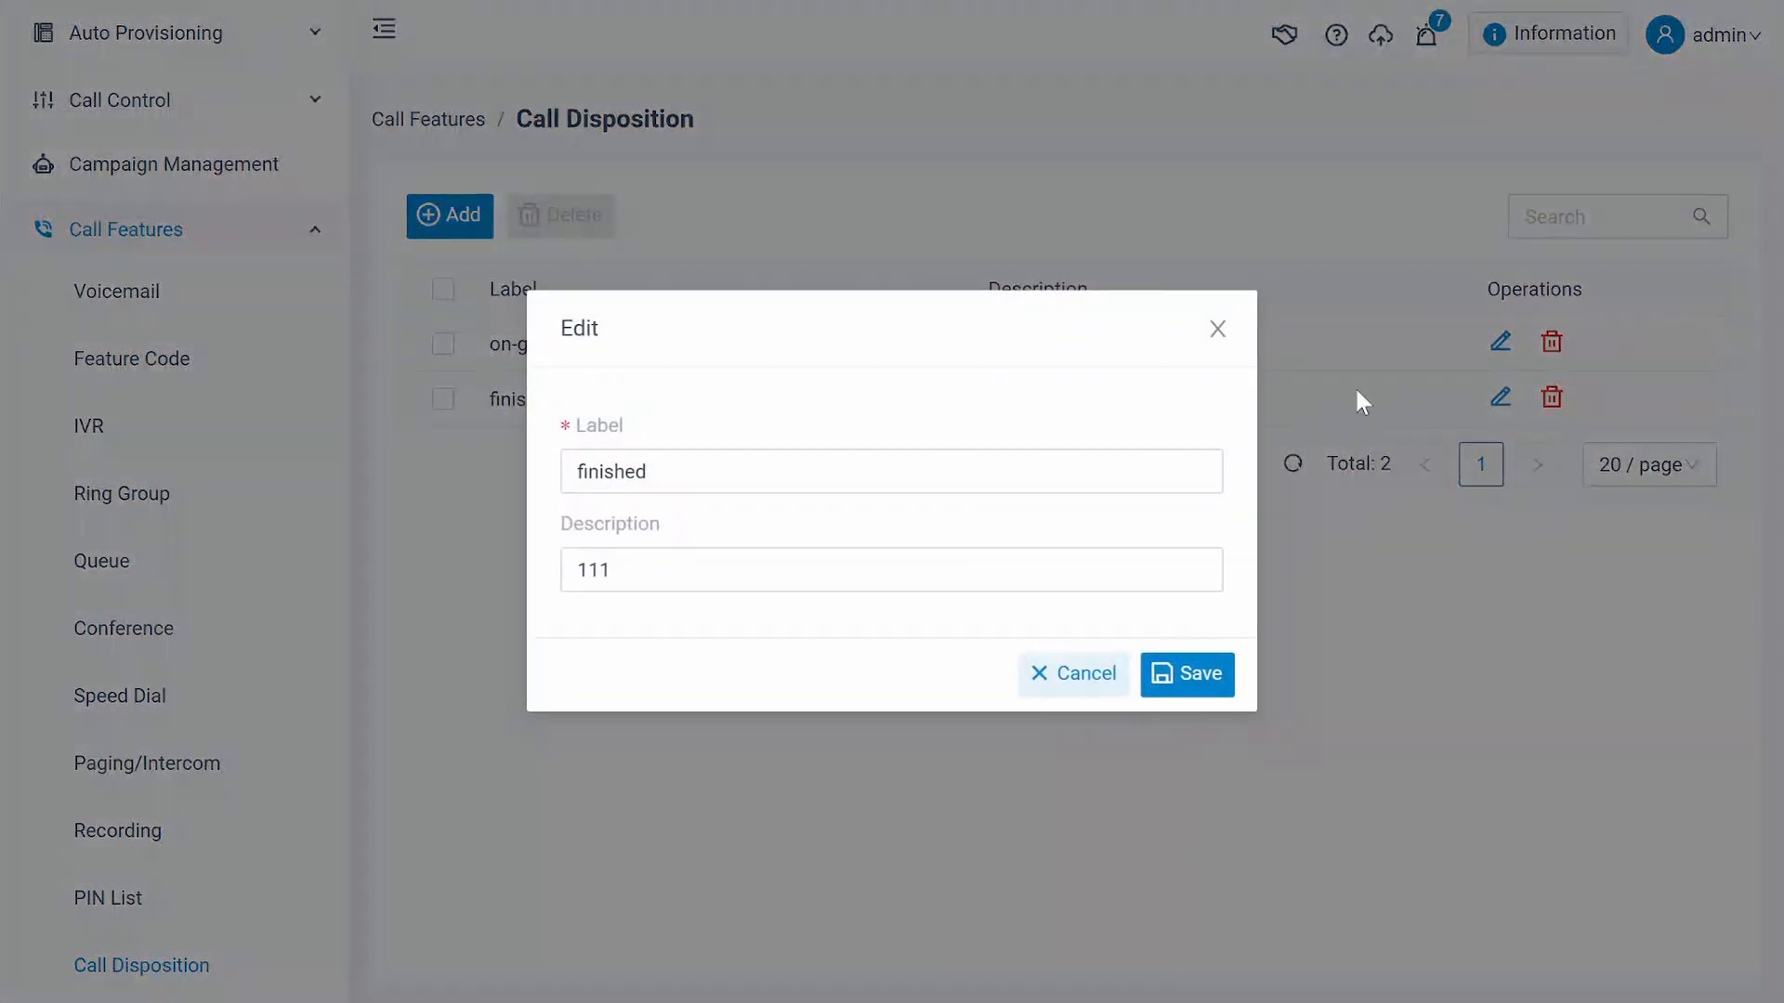
left_click(765, 556)
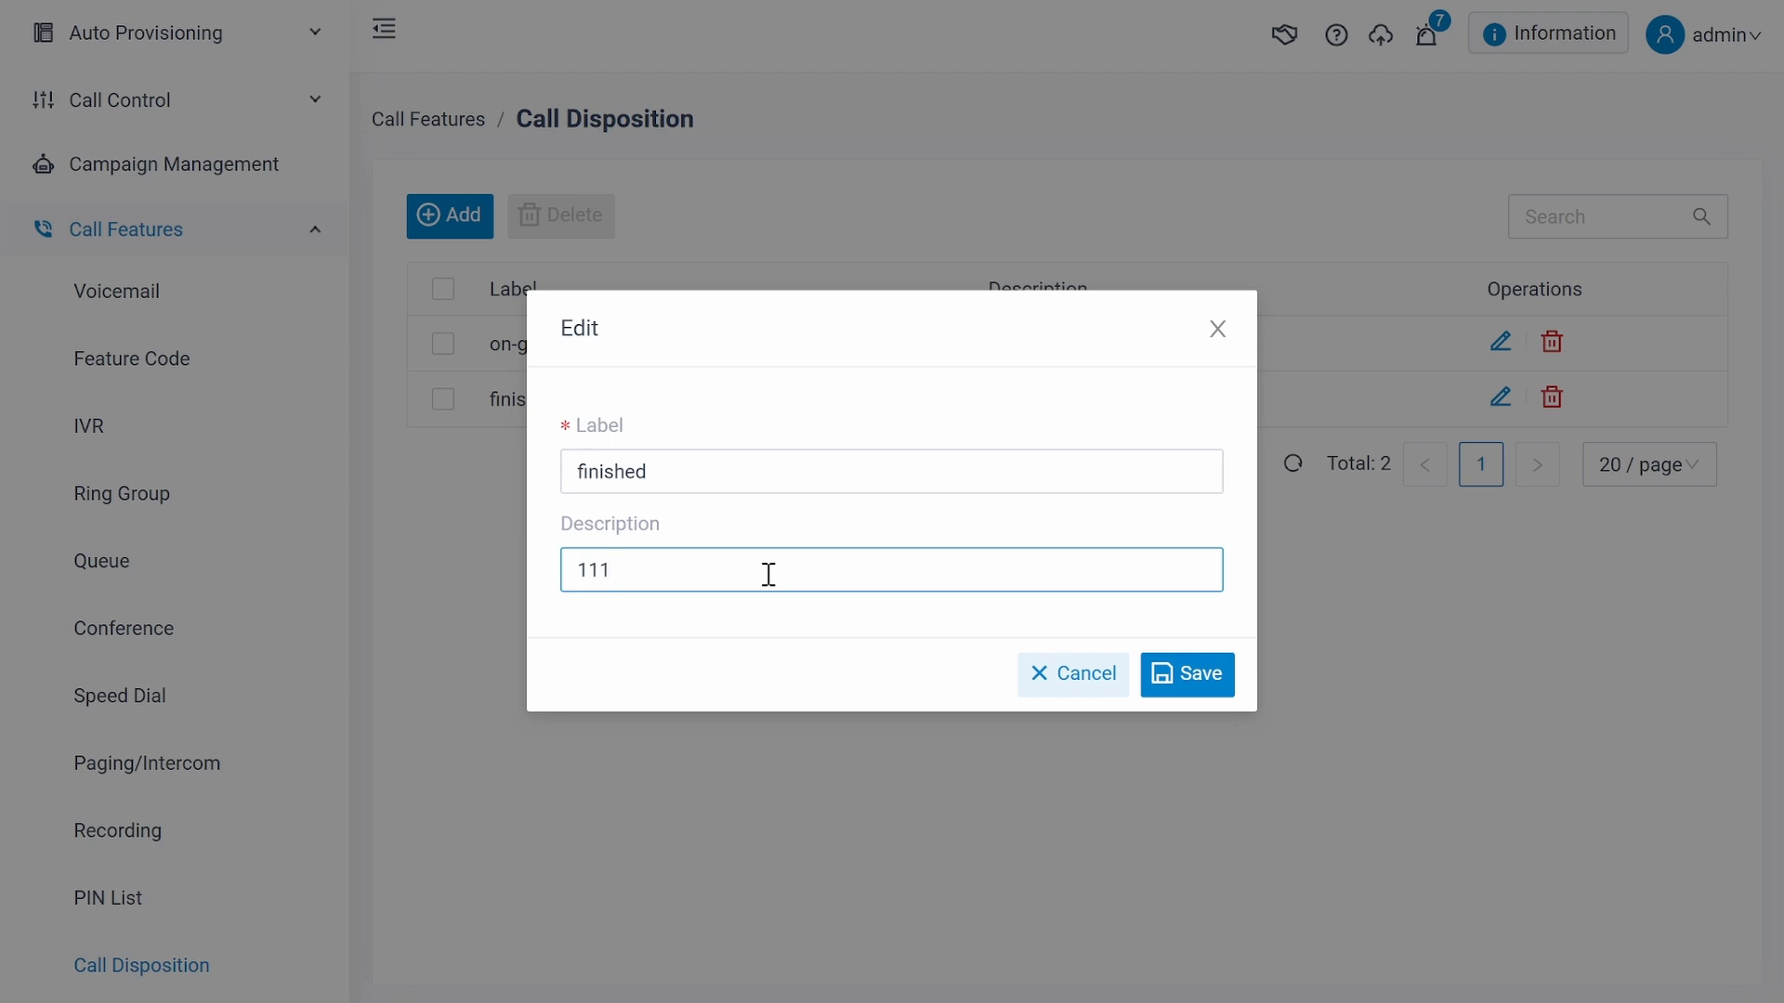
left_click(1190, 692)
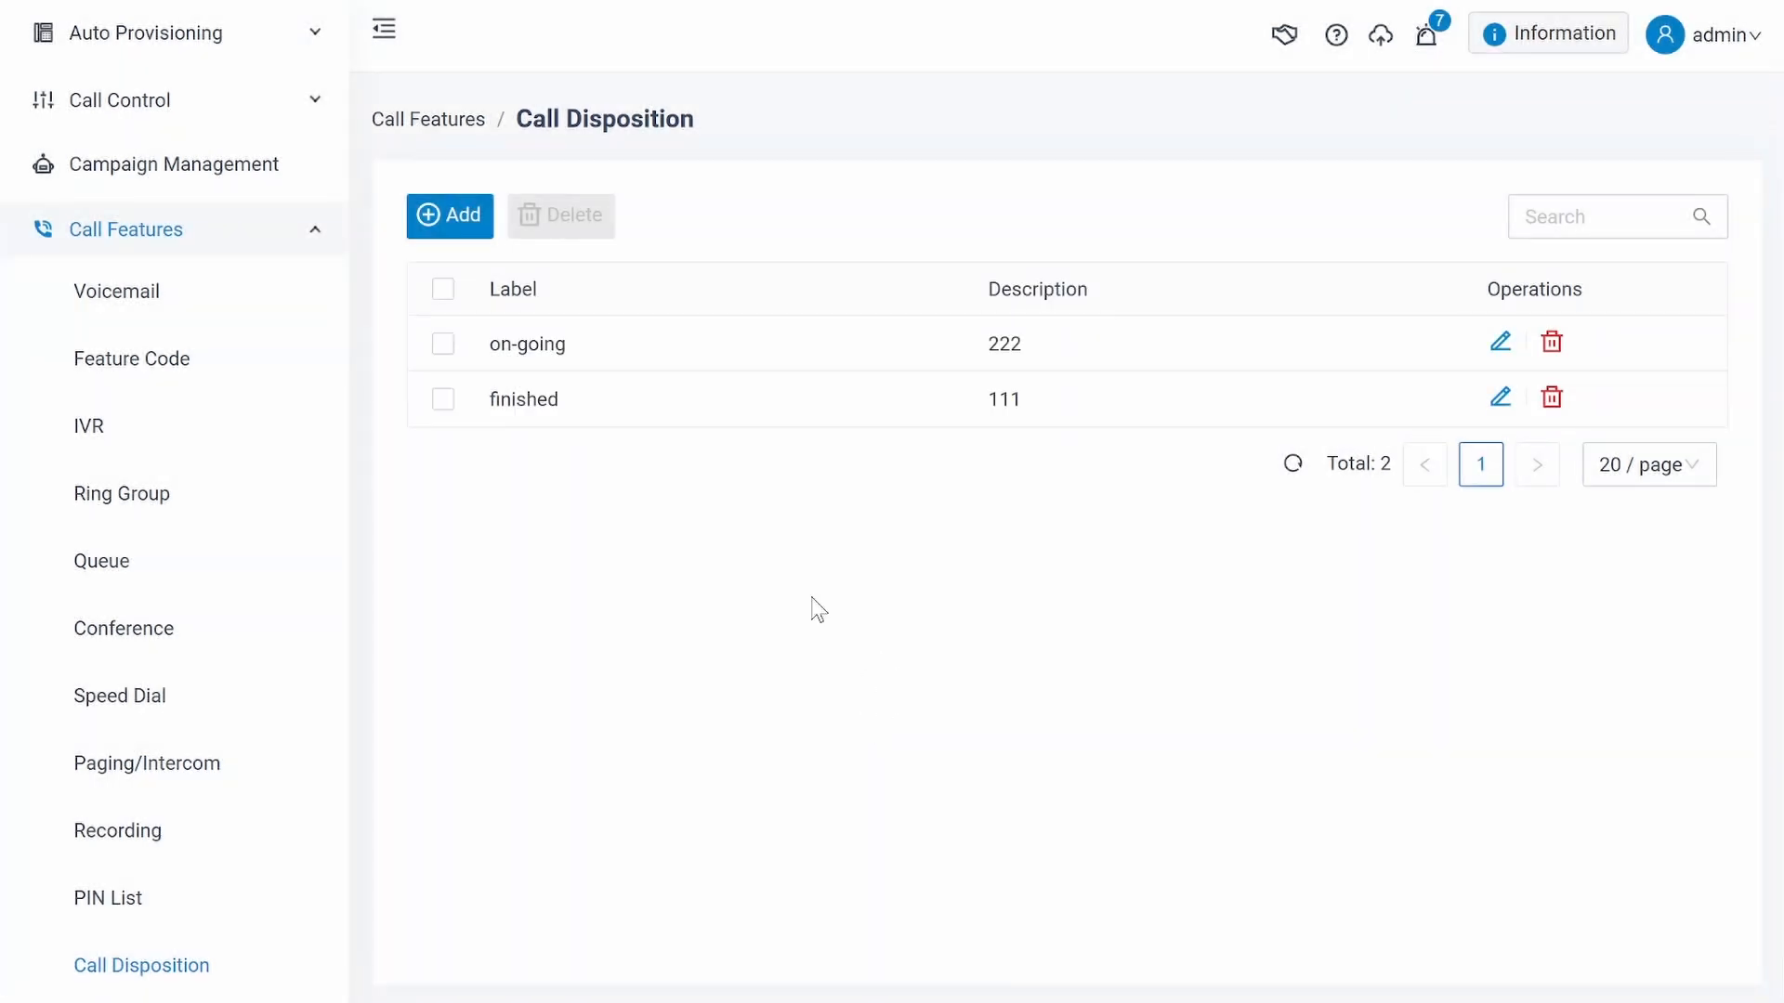
- Start a new campaign in Campaign Management, name it 202501 and check the available call disposition options
left_click(302, 234)
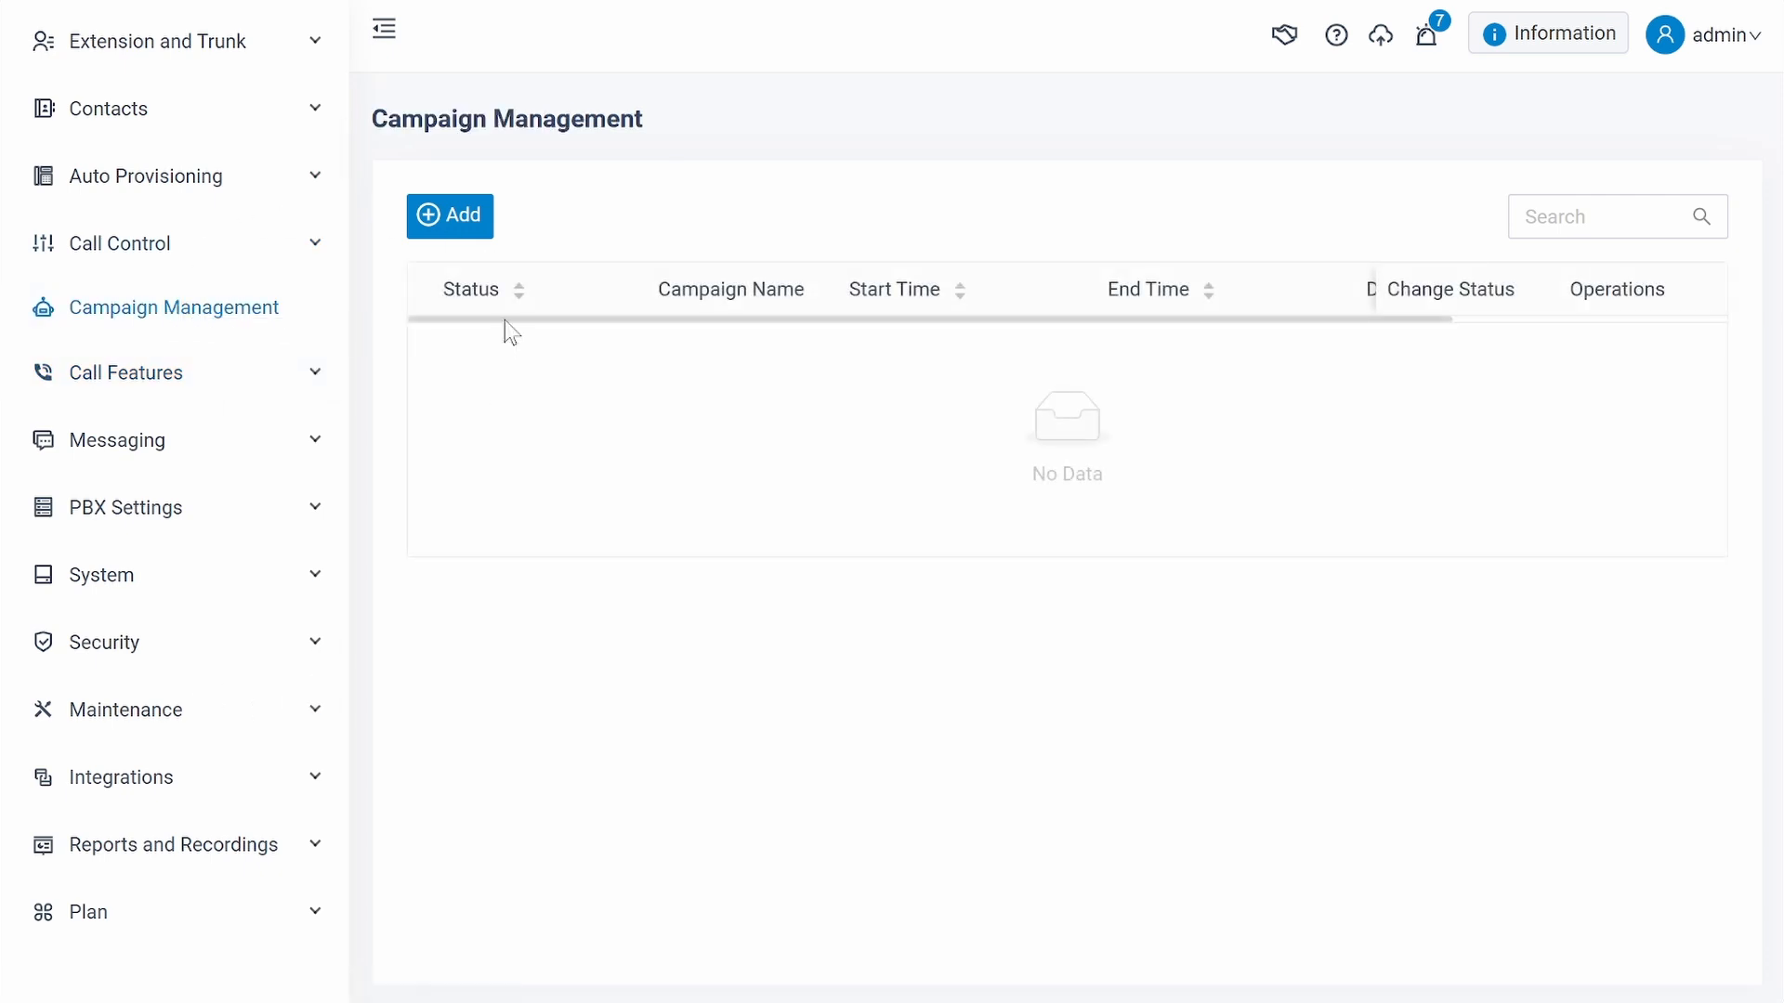
left_click(464, 221)
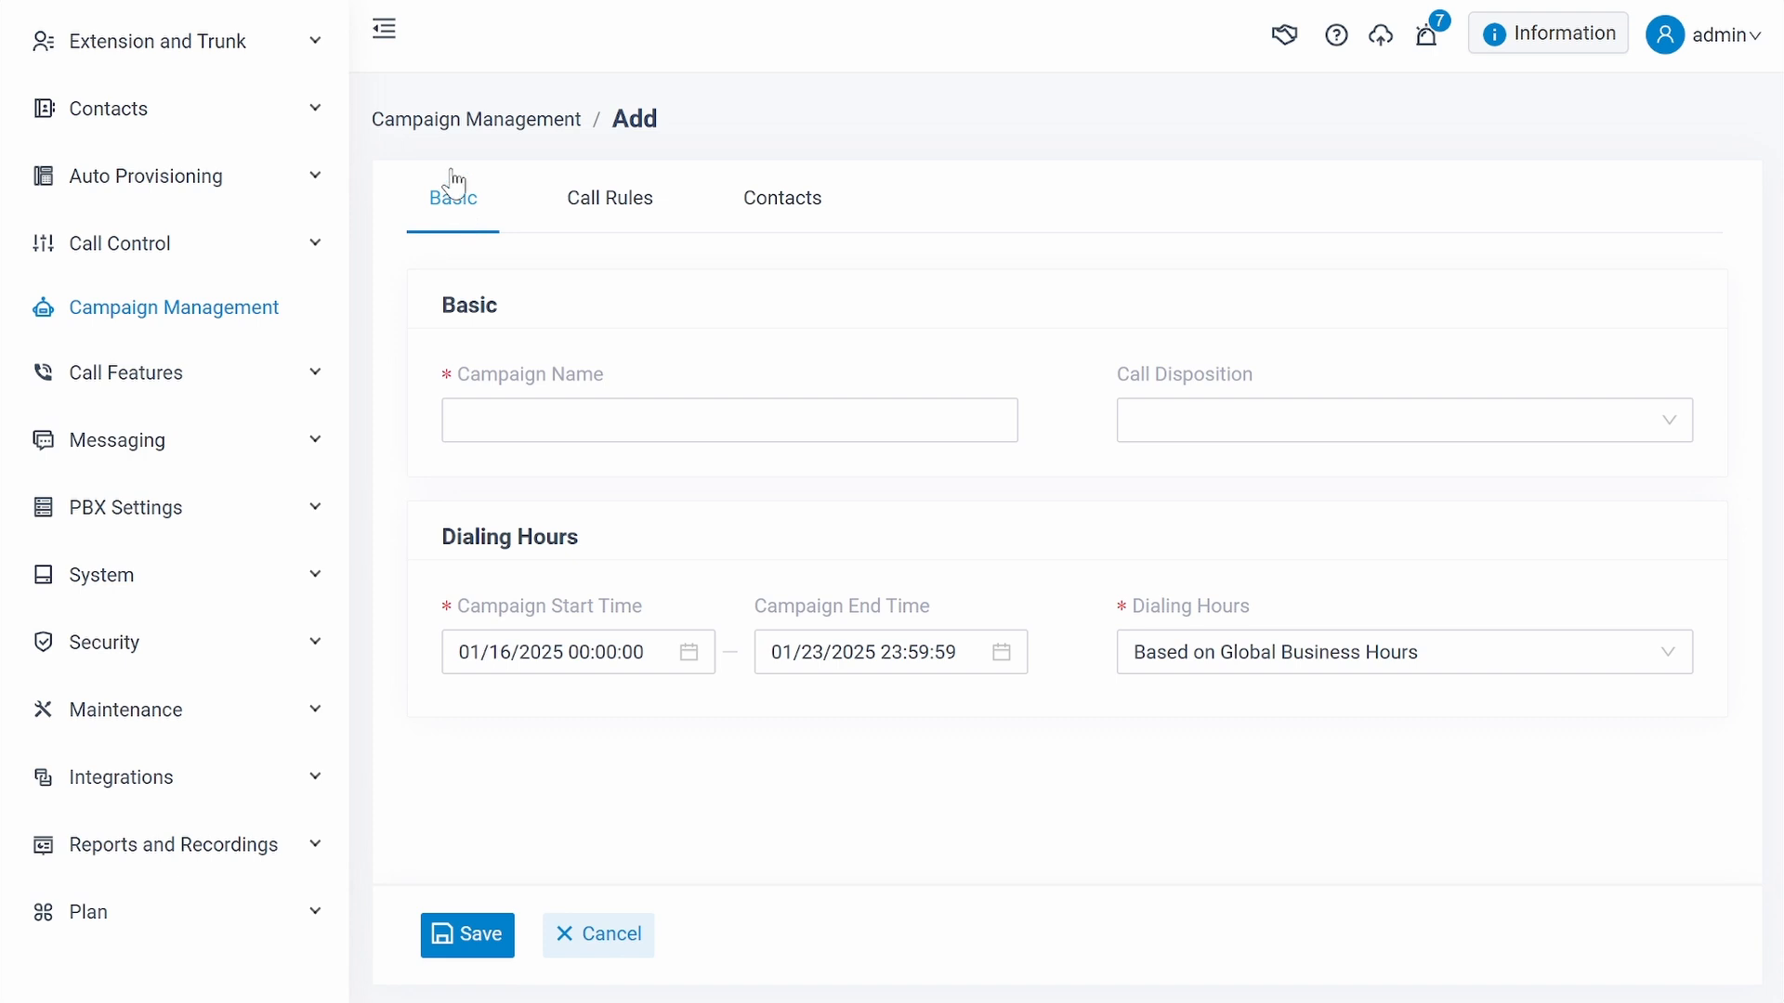
left_click(808, 406)
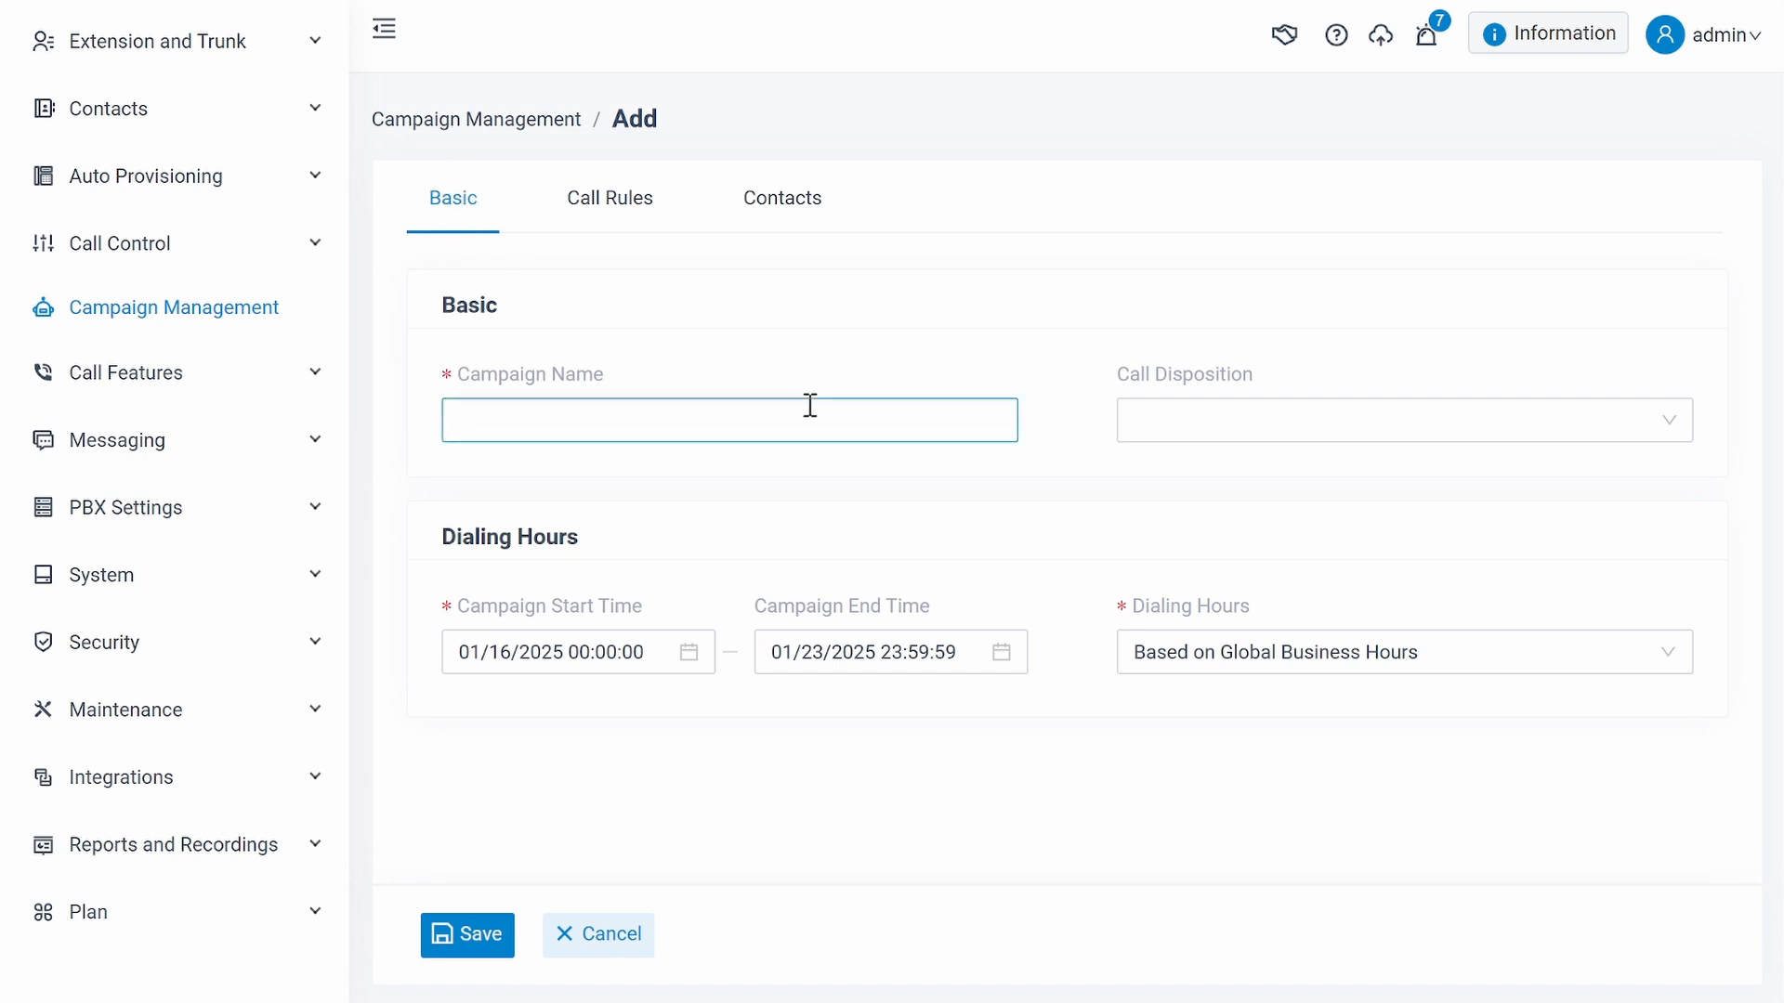
type("202501")
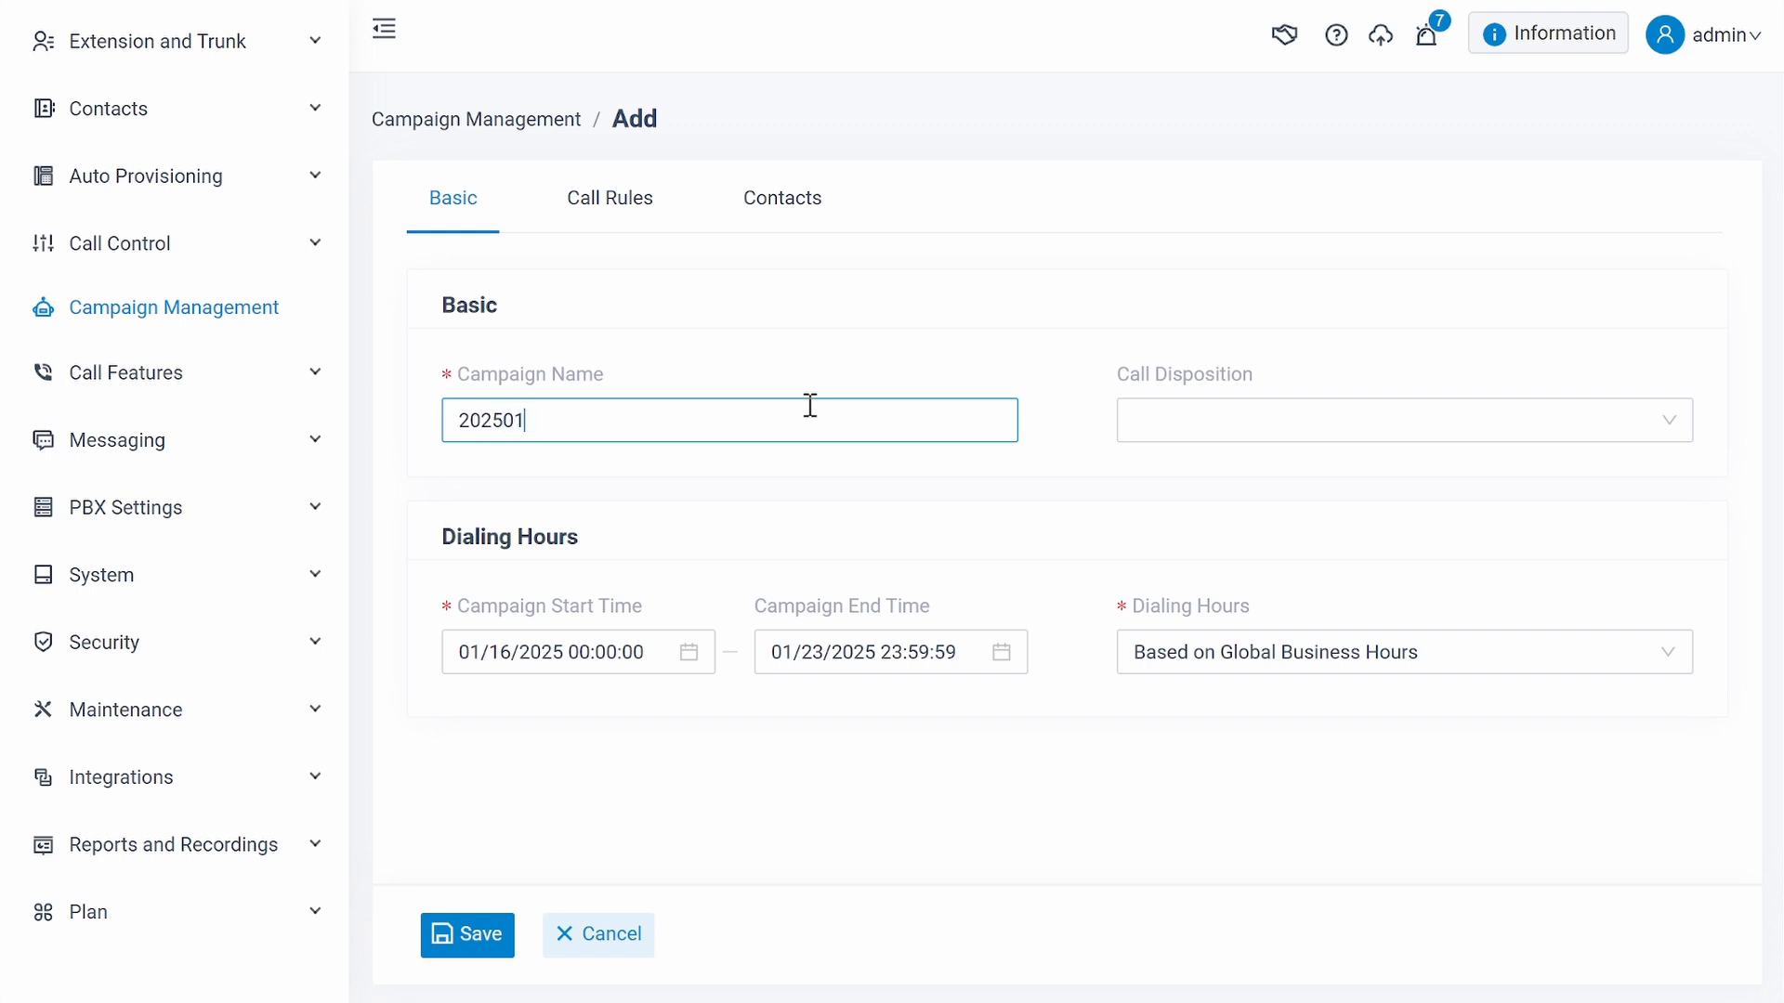
left_click(1579, 418)
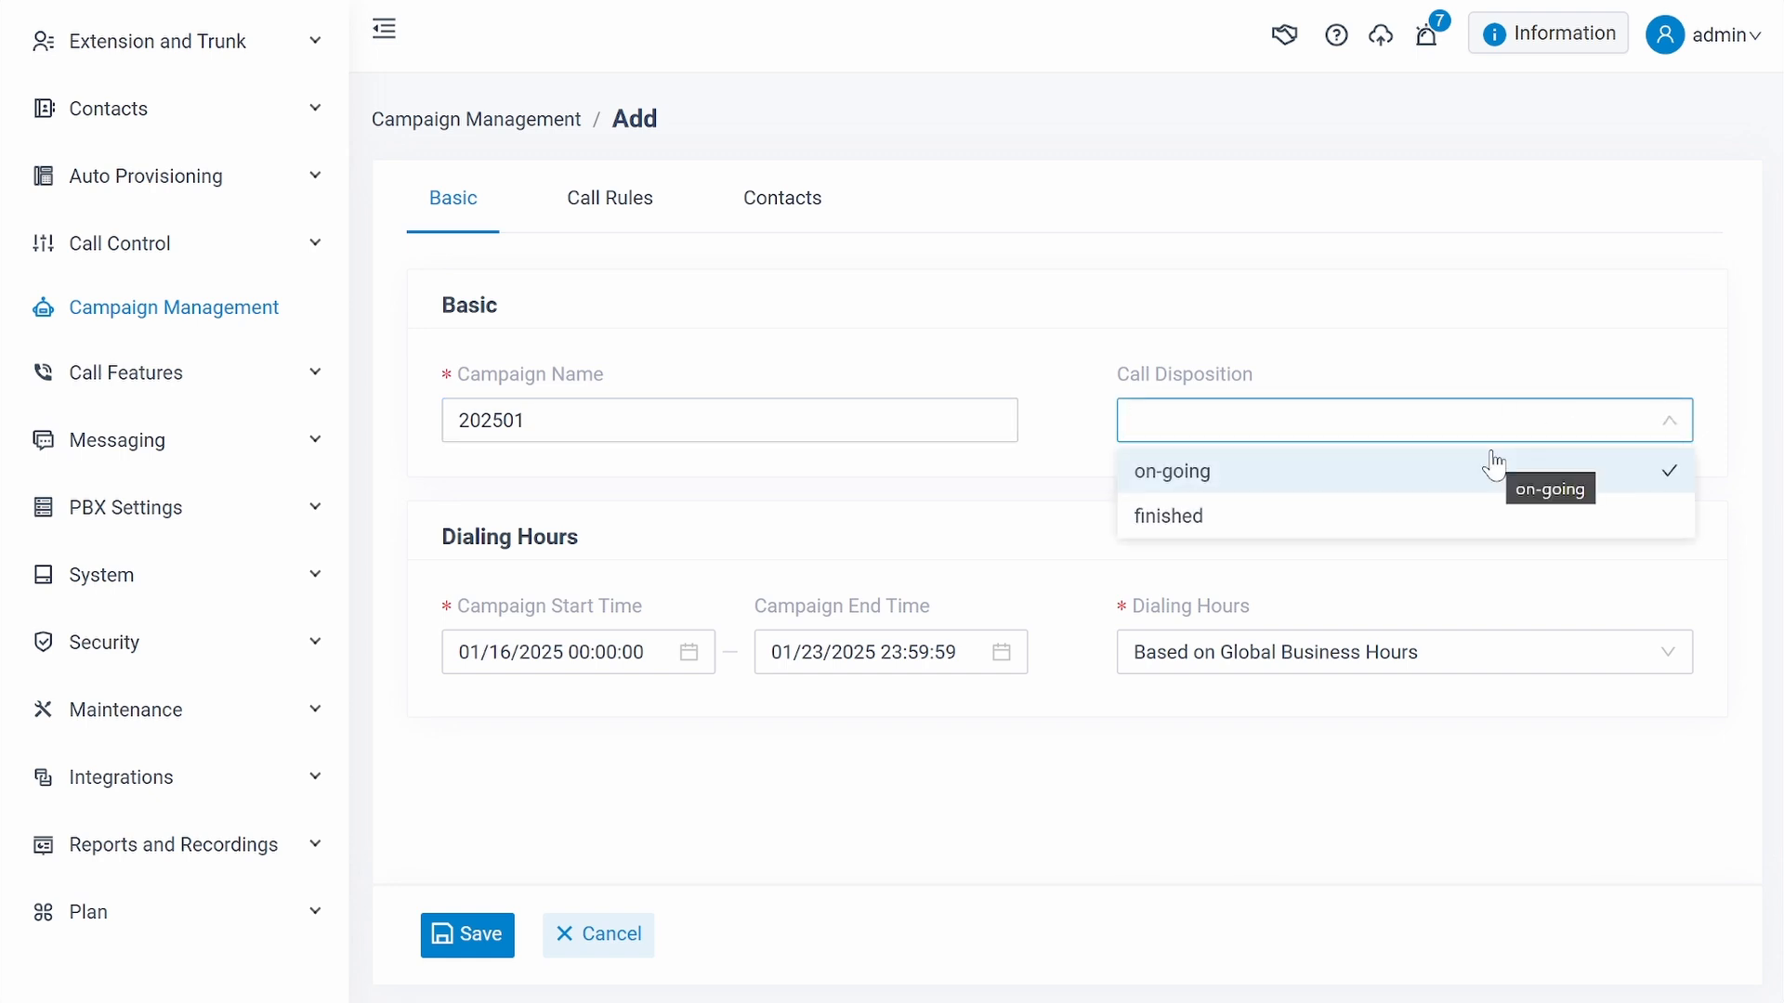
left_click(1060, 449)
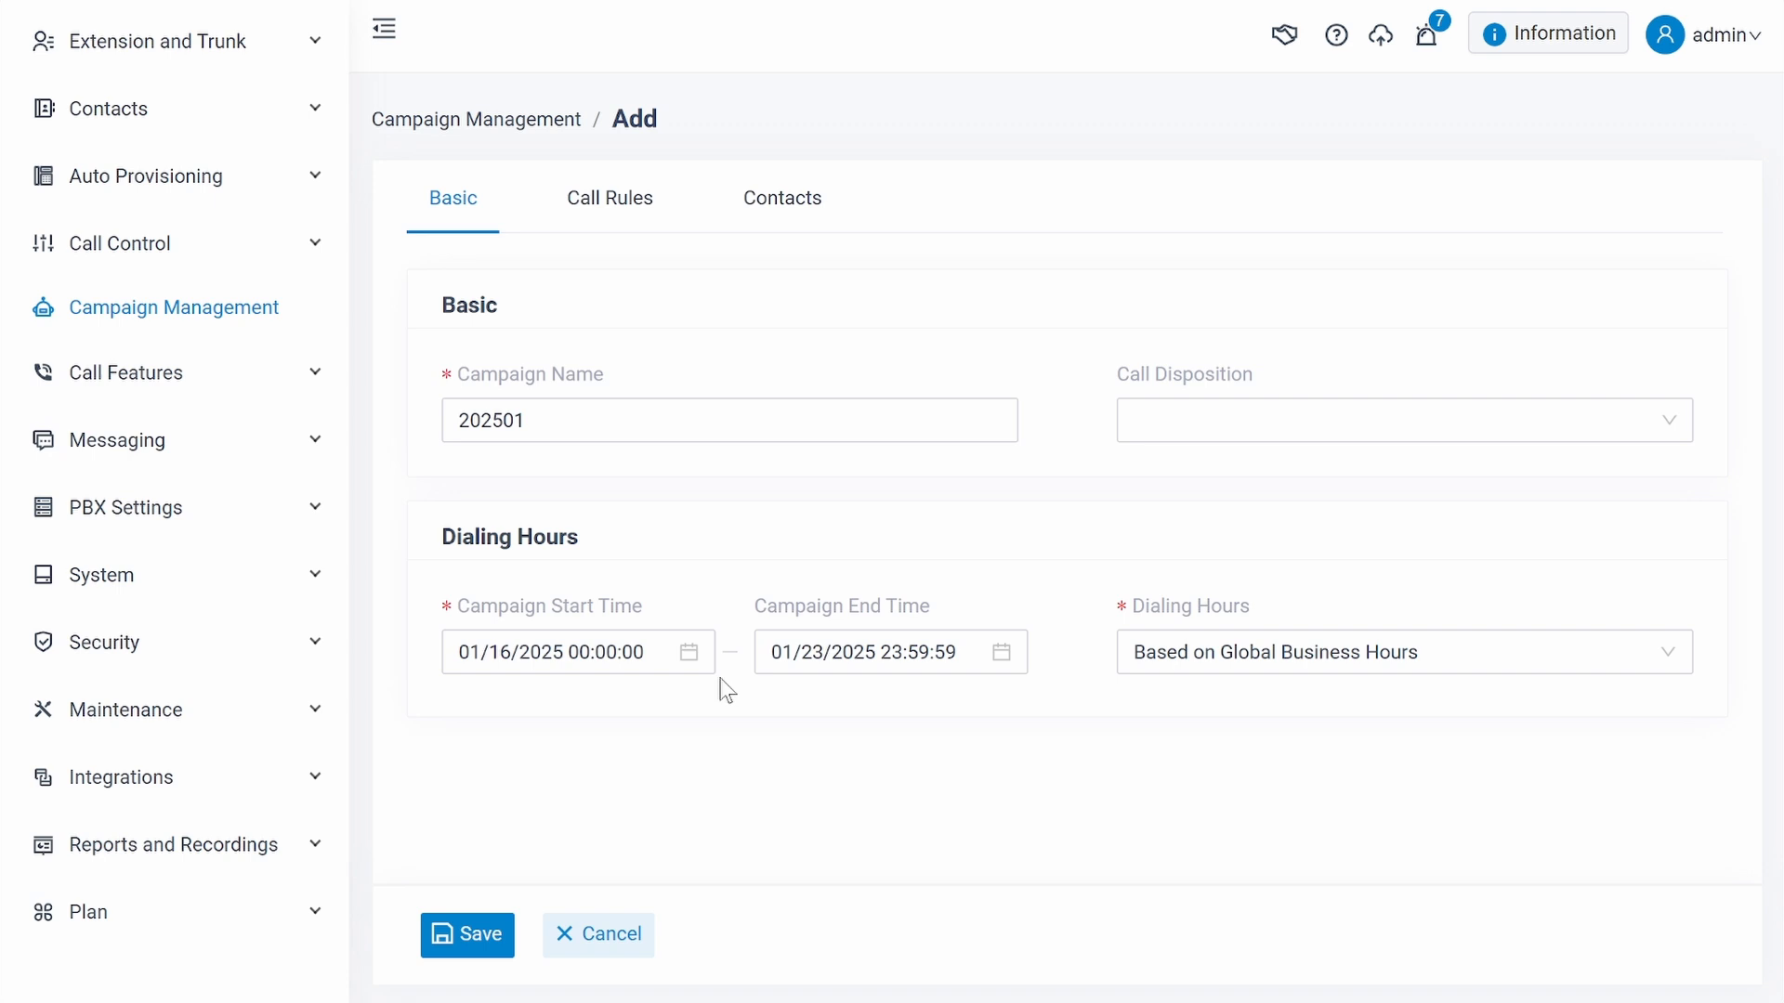
- Confirm the campaign start time as 01/16/2025 00:00:00 and the end time as 01/23/2025 23:59:59
left_click(655, 662)
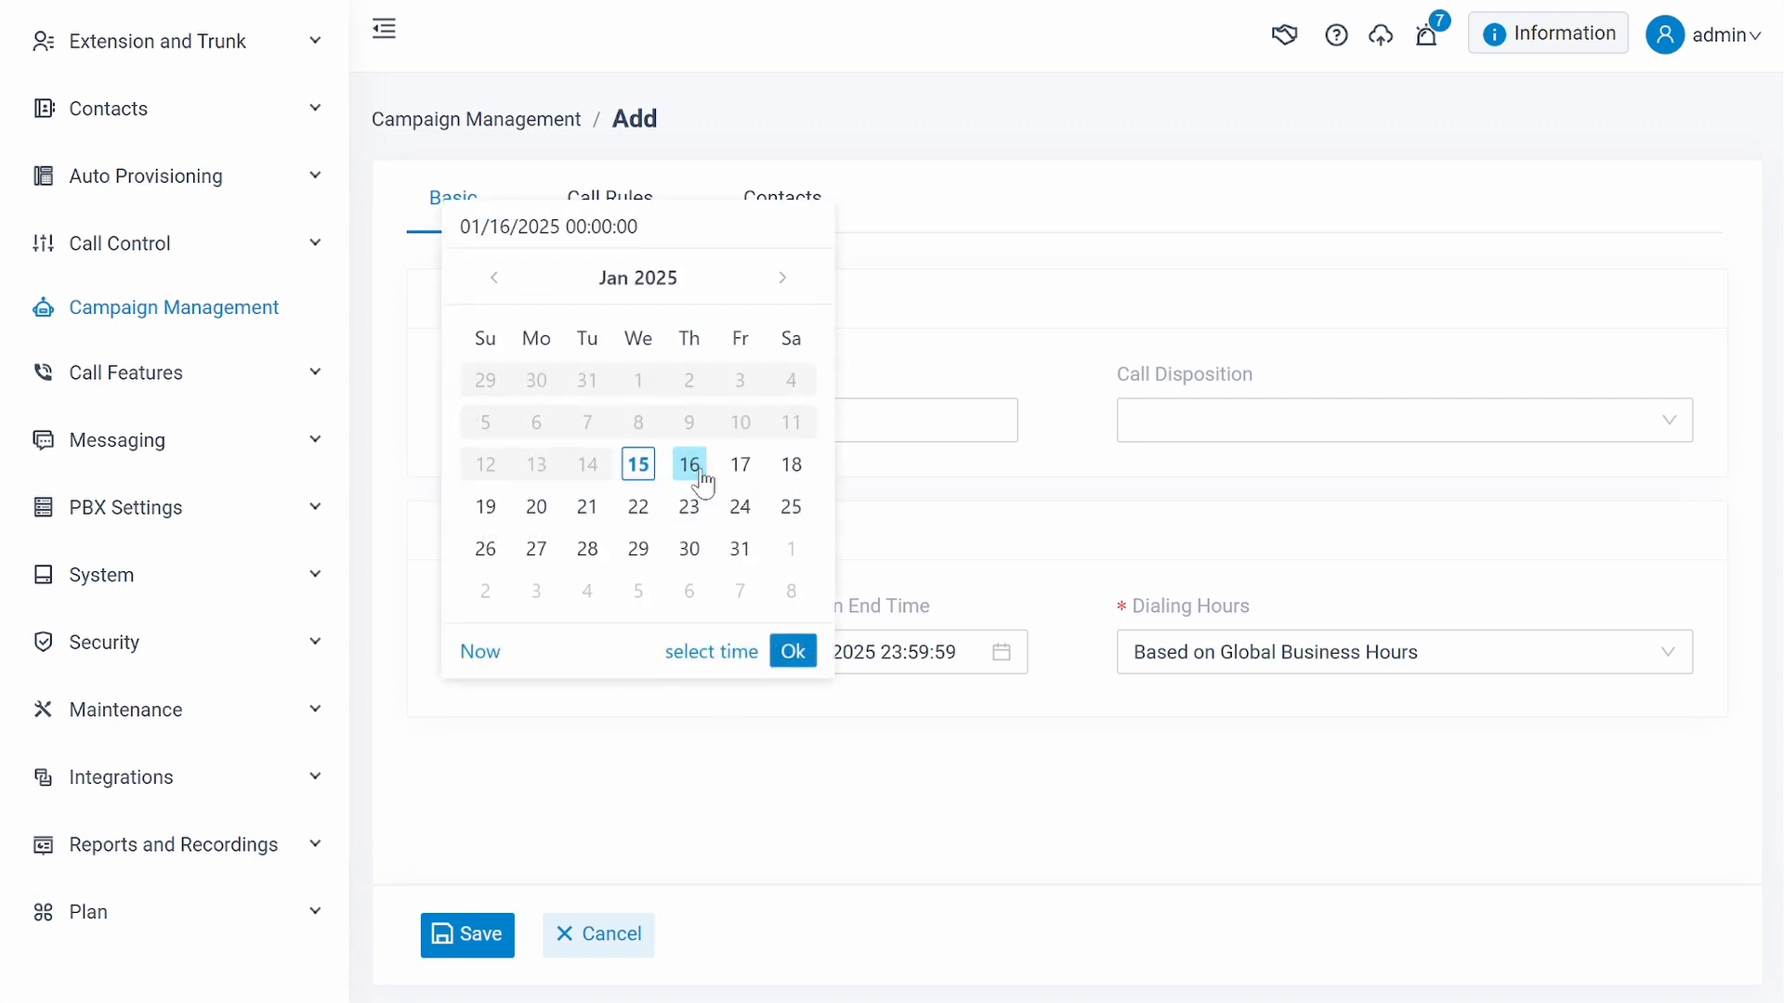
left_click(792, 652)
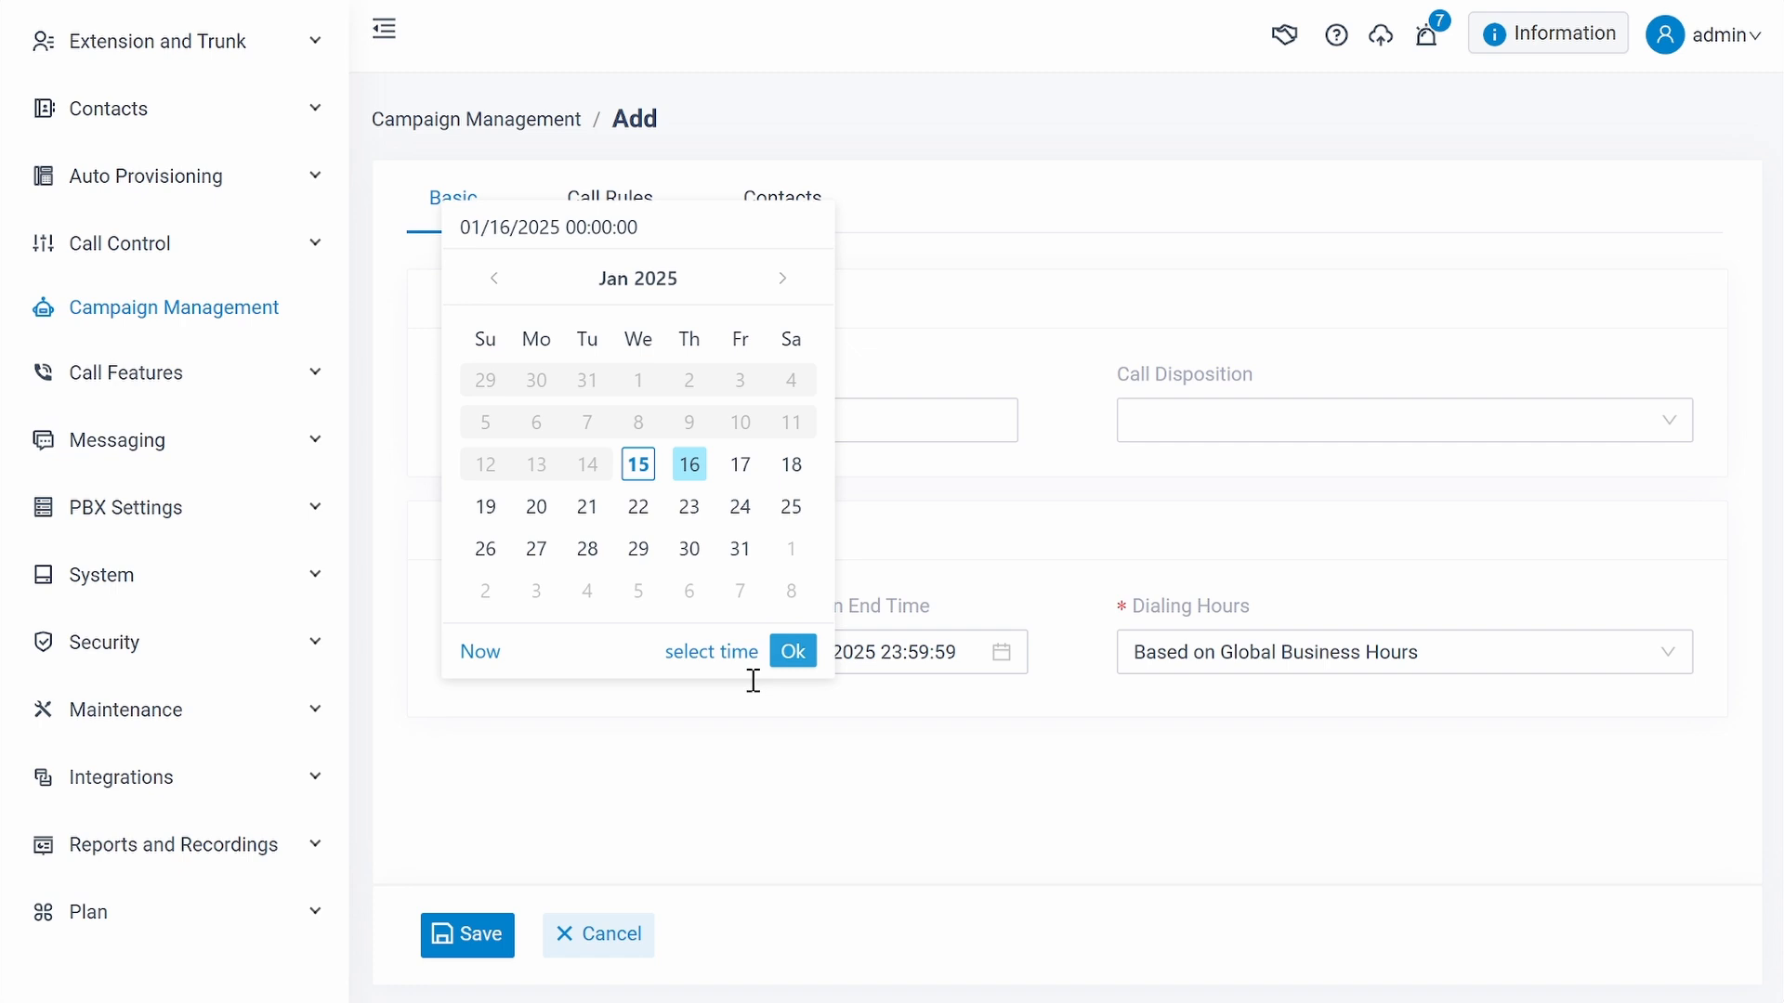
left_click(966, 653)
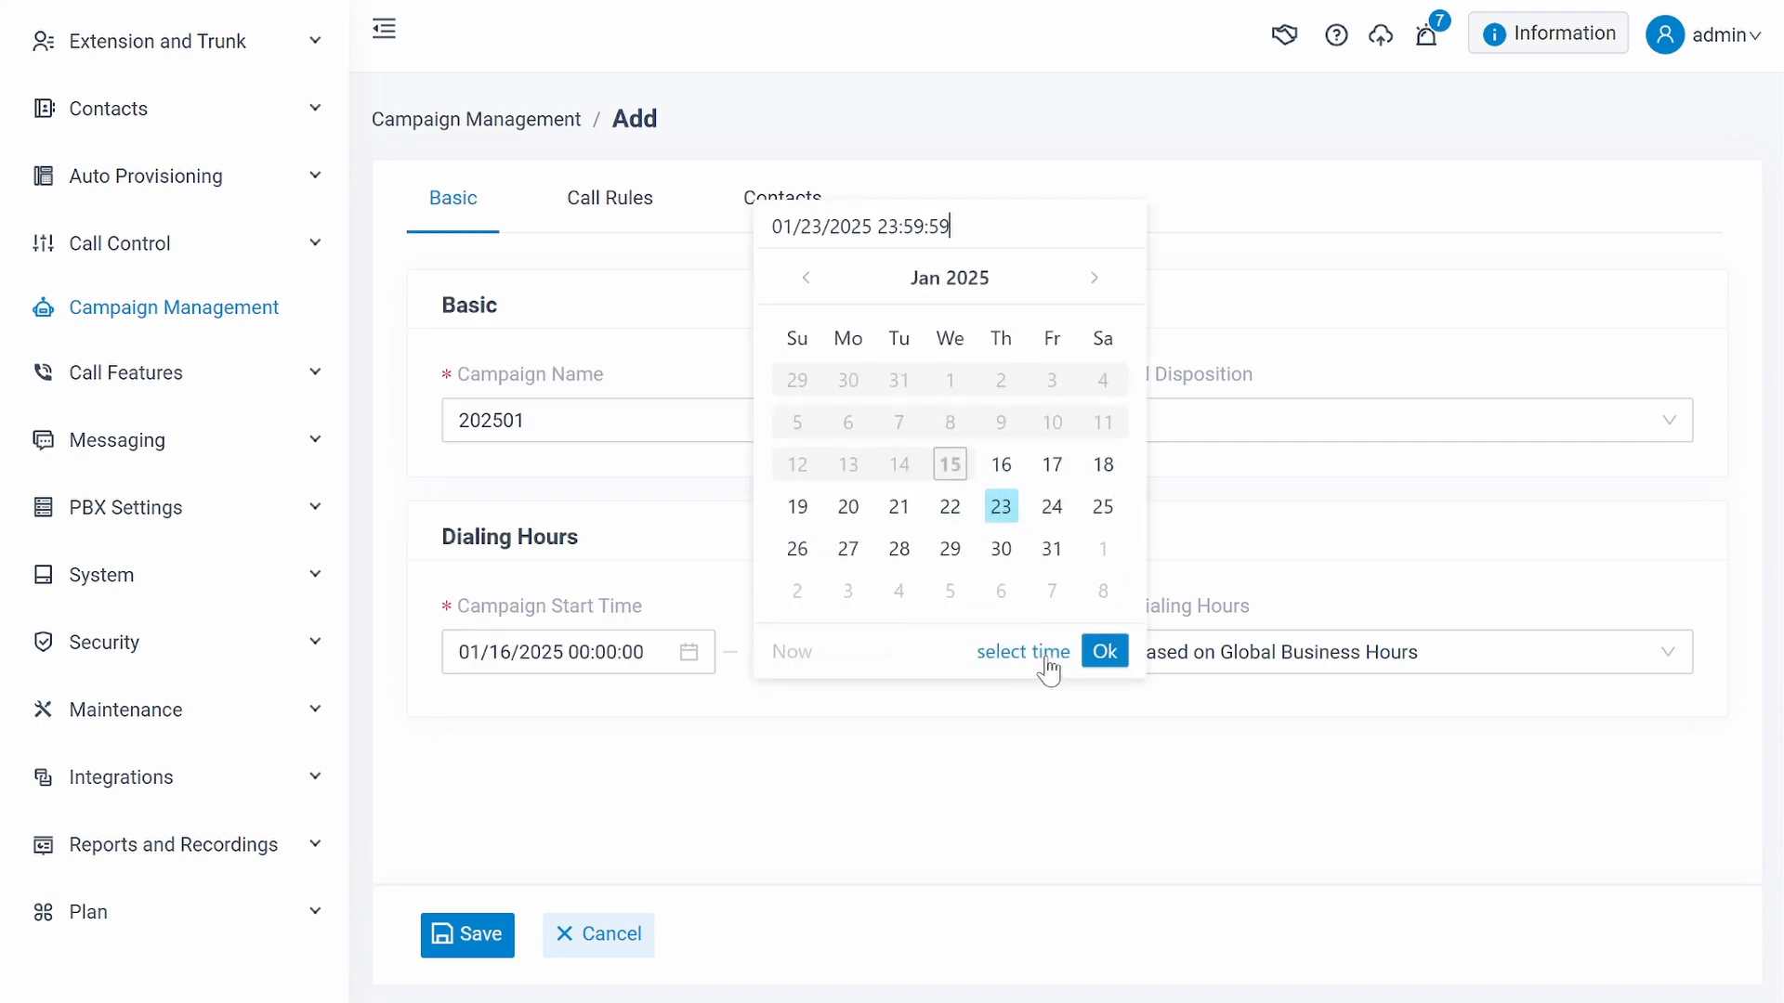
left_click(1105, 656)
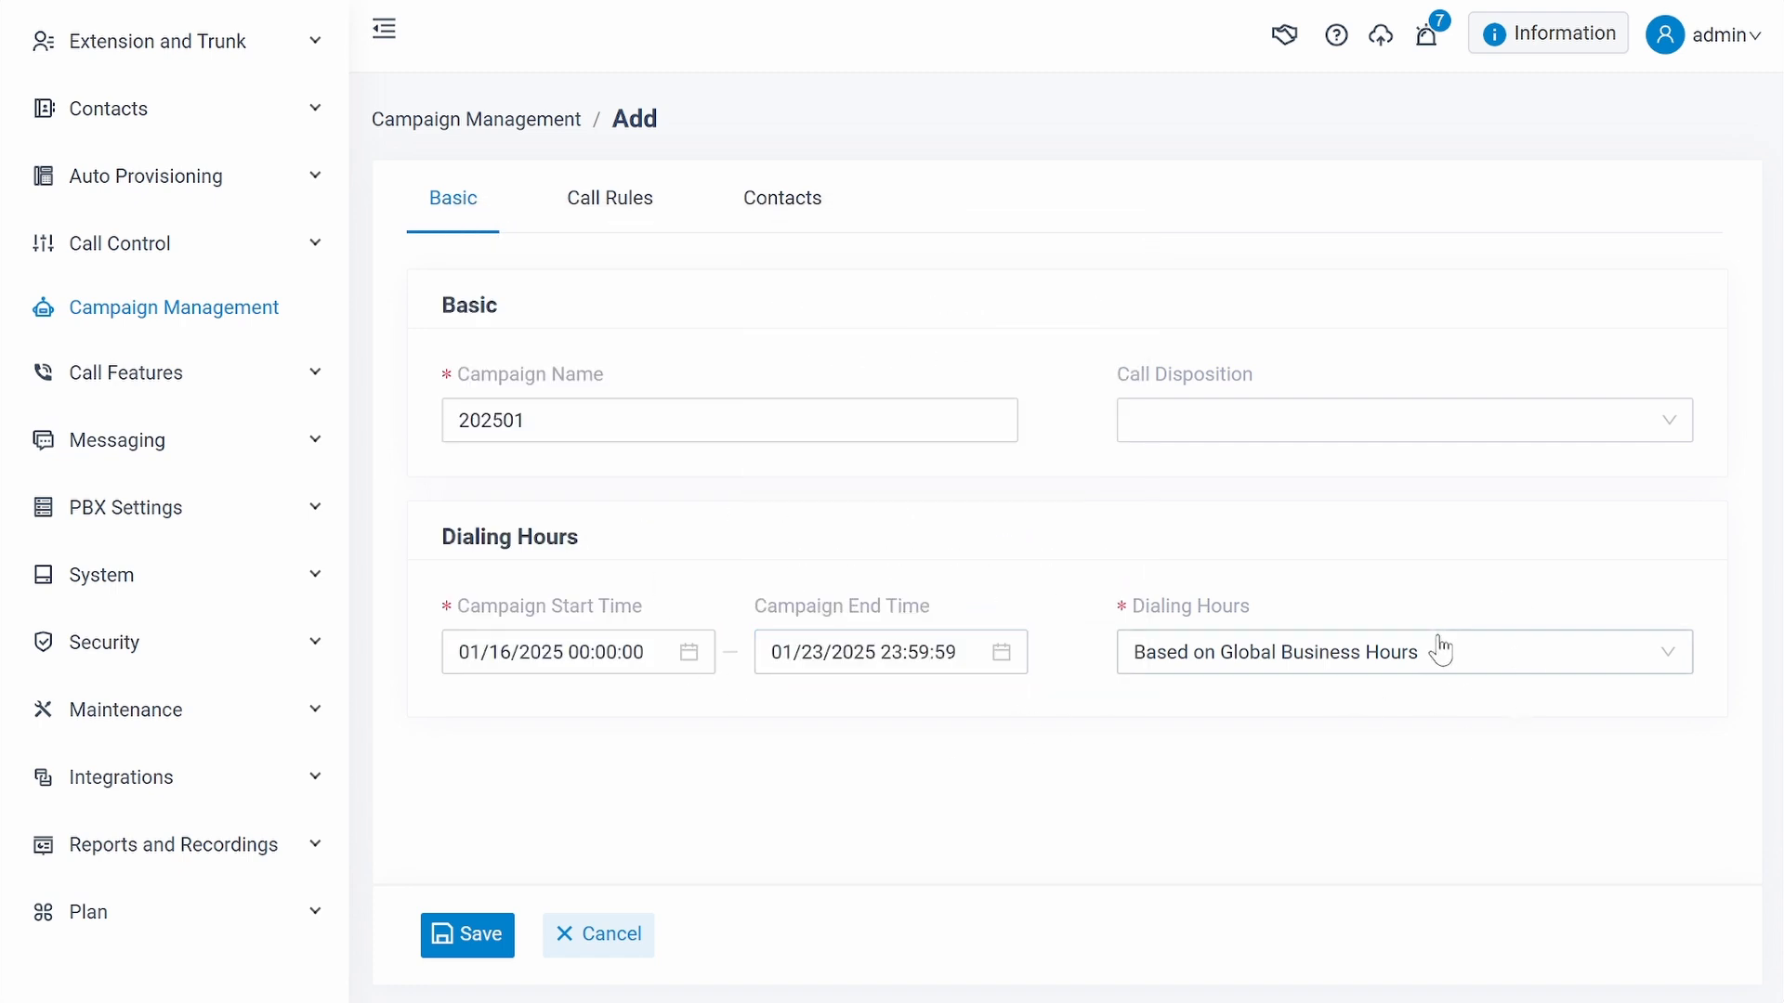
- Try out Based on Custom Business Hours for the dialing hours and restore Based on Global Business Hours
left_click(1486, 653)
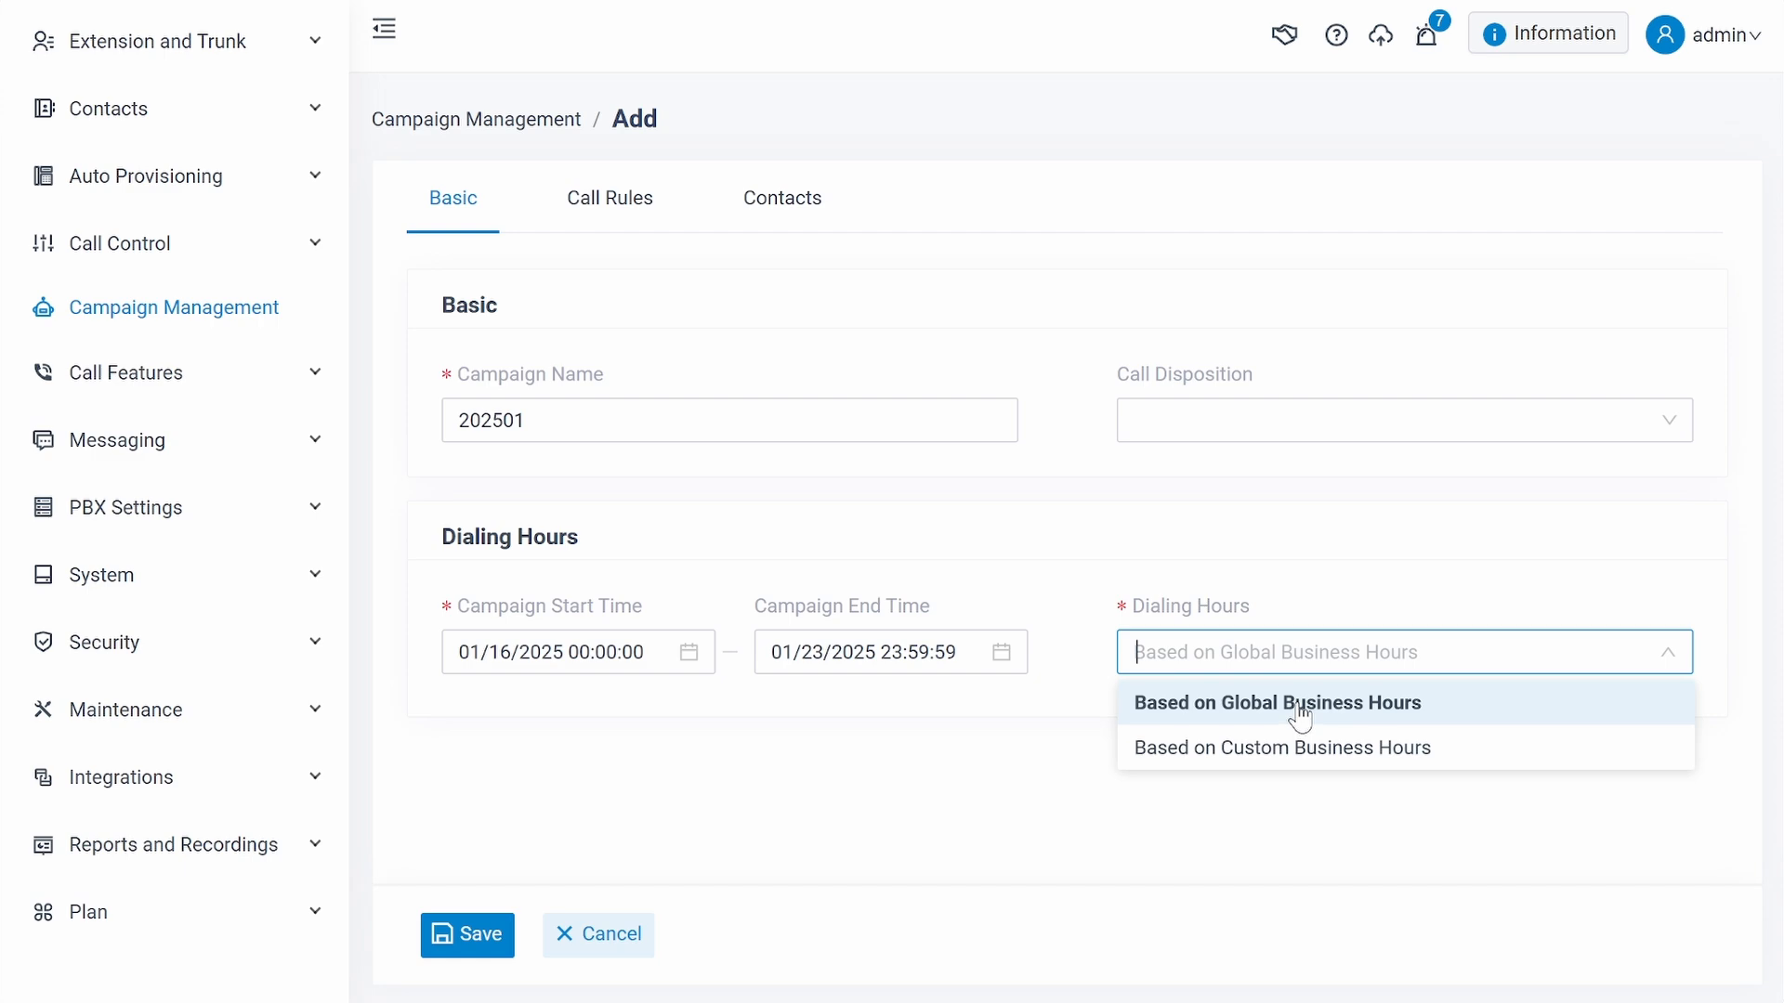
left_click(1251, 750)
scroll(1247, 742, "down", 3)
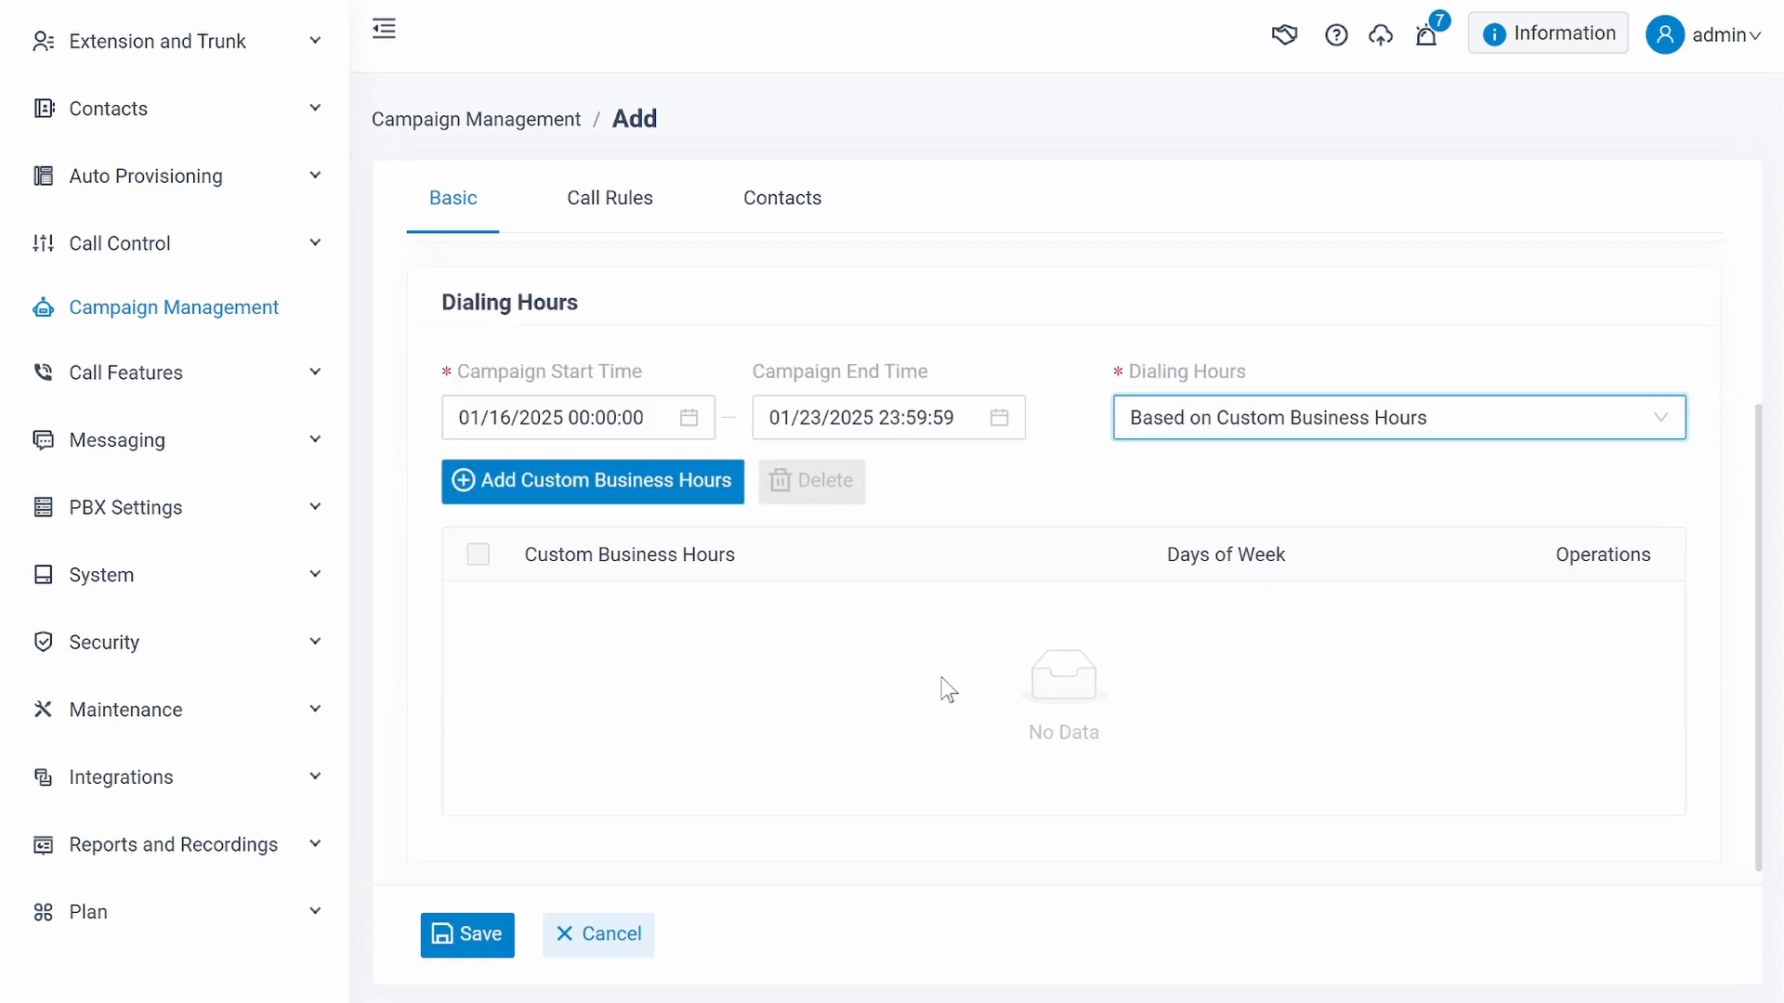
left_click(708, 474)
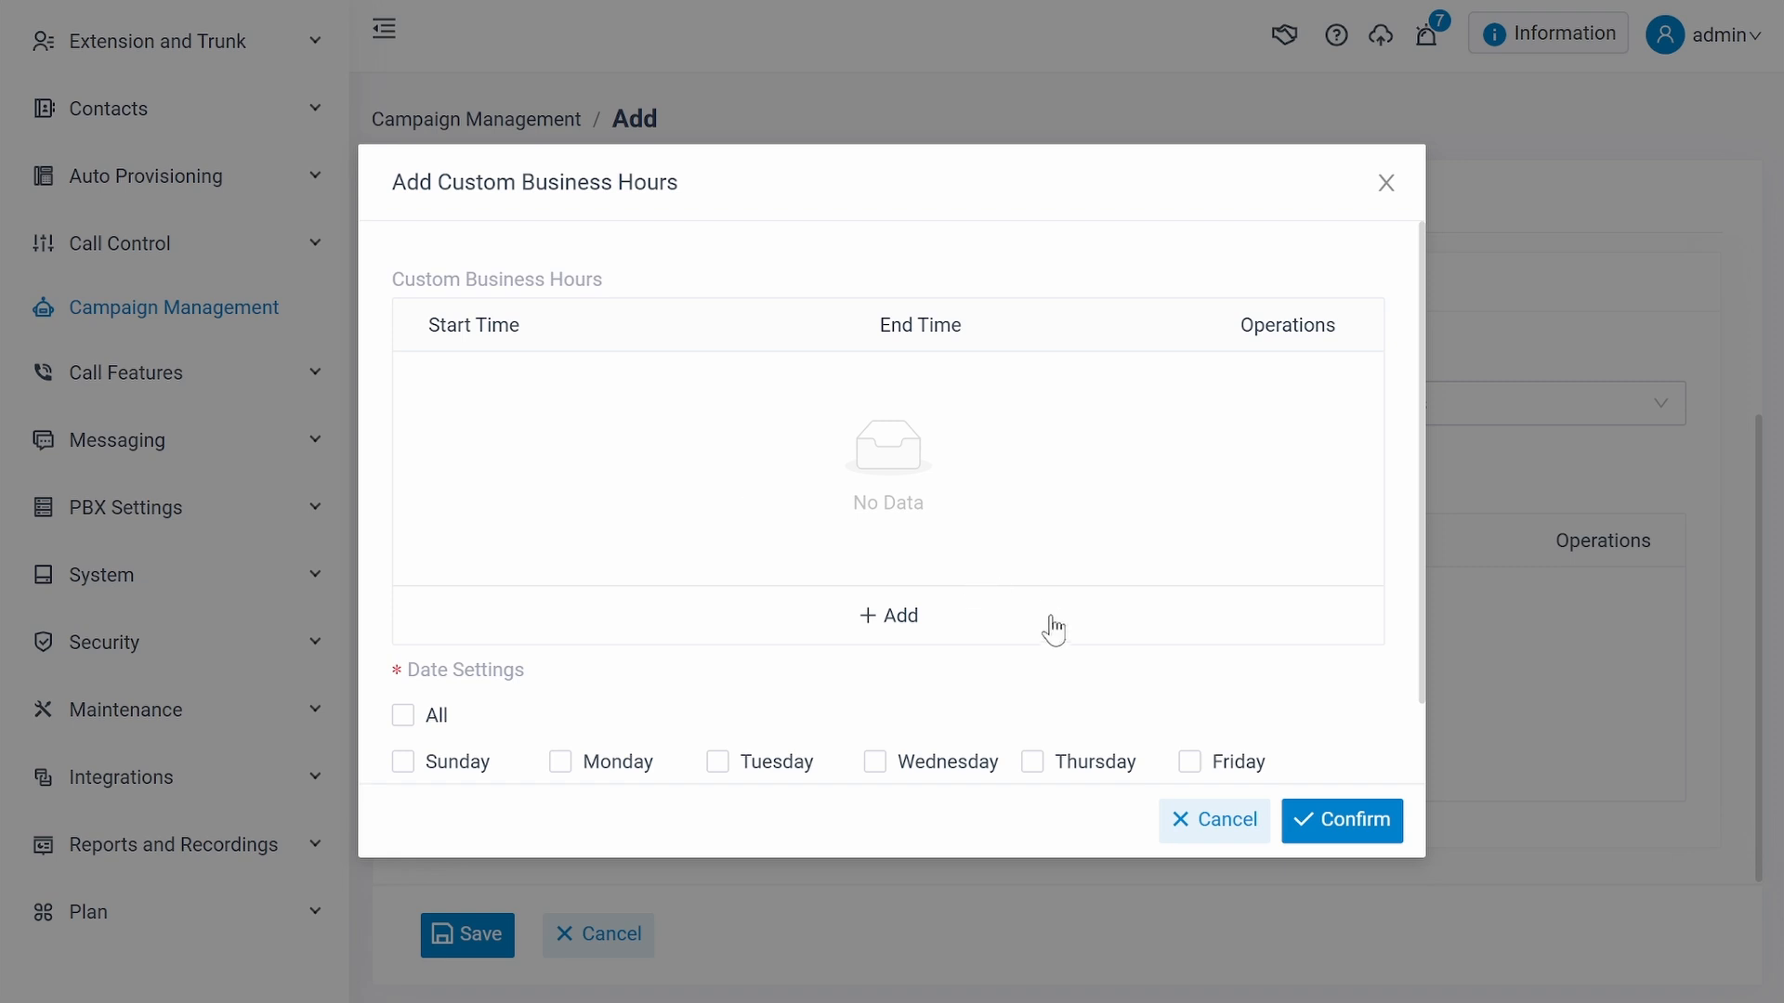
left_click(1562, 555)
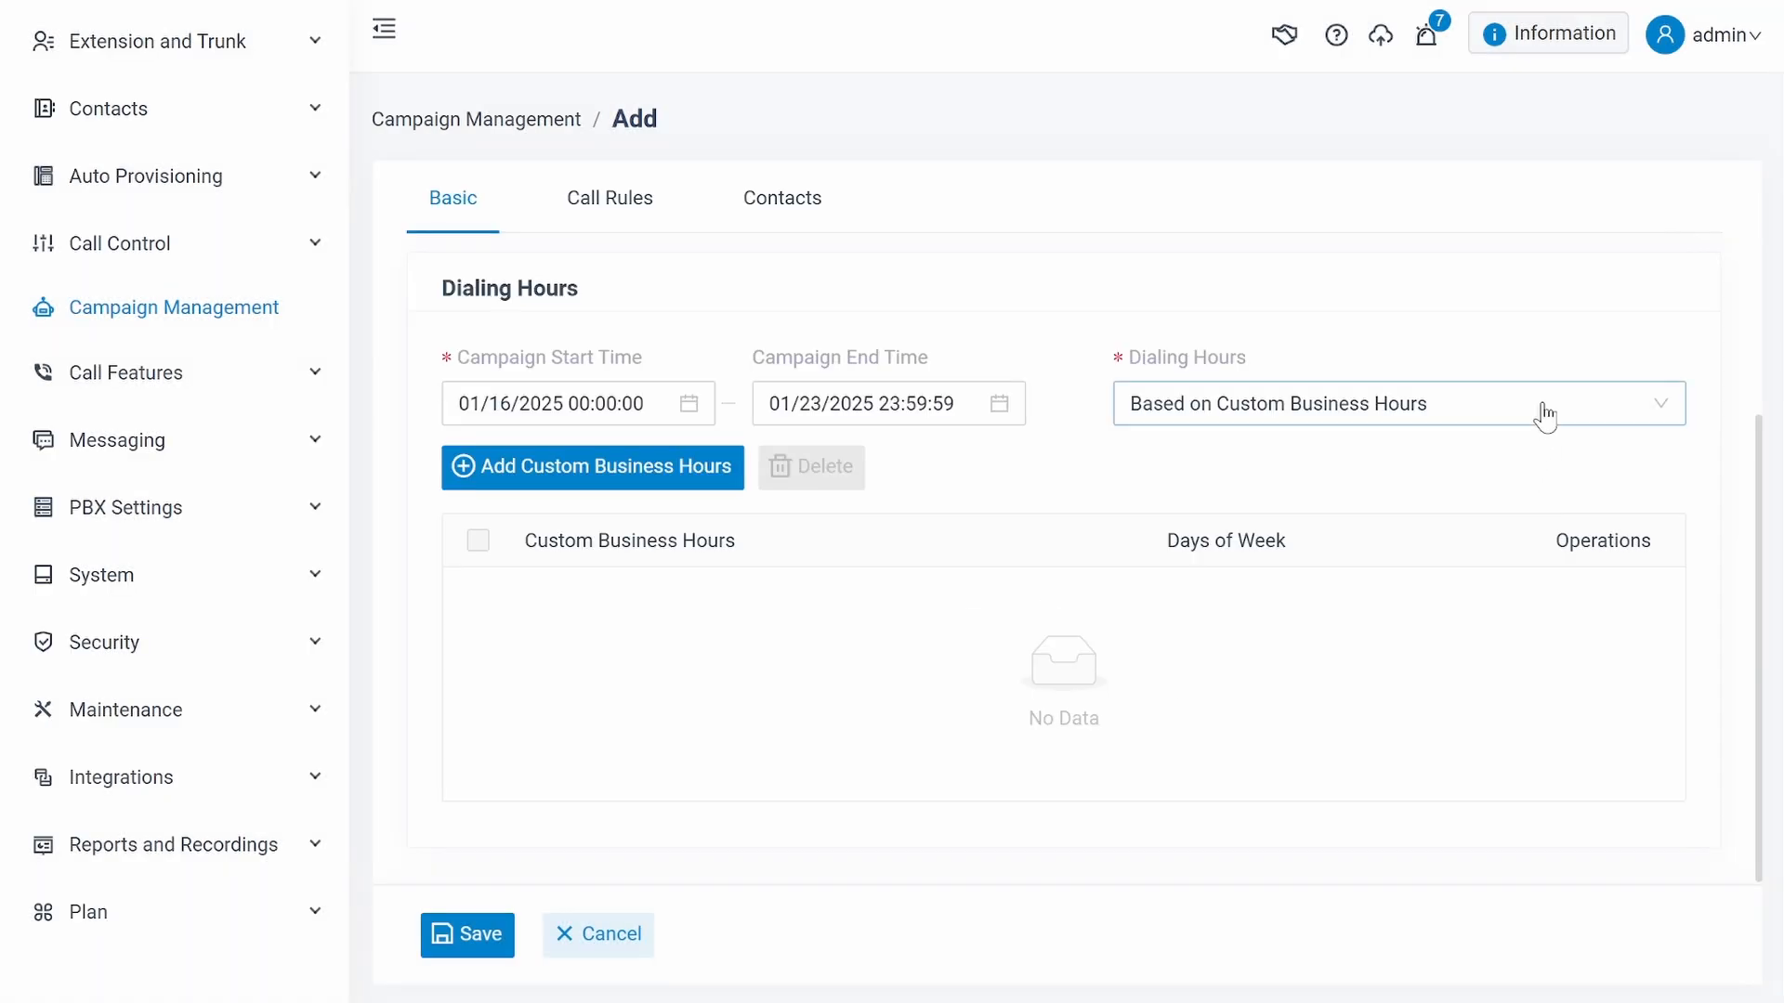
left_click(1540, 410)
left_click(1227, 454)
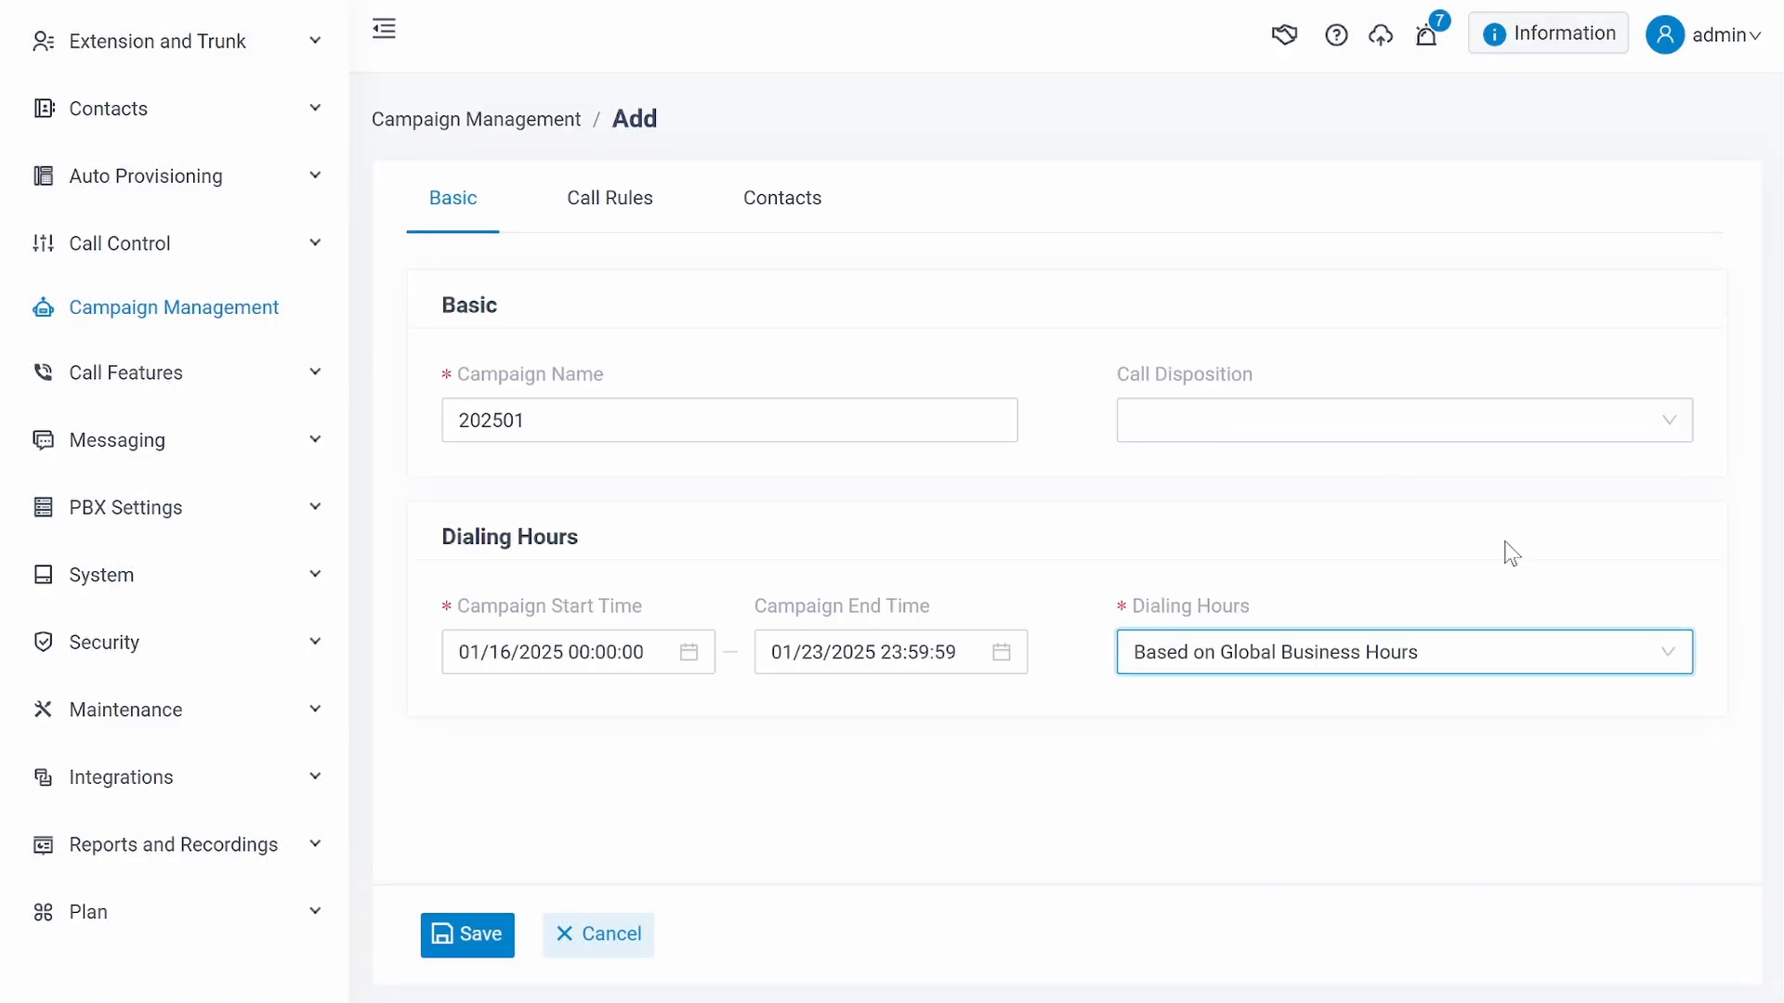
- Review the Agentless dialer mode's destination options in the call rules and return the dialer mode to Progressive
left_click(624, 212)
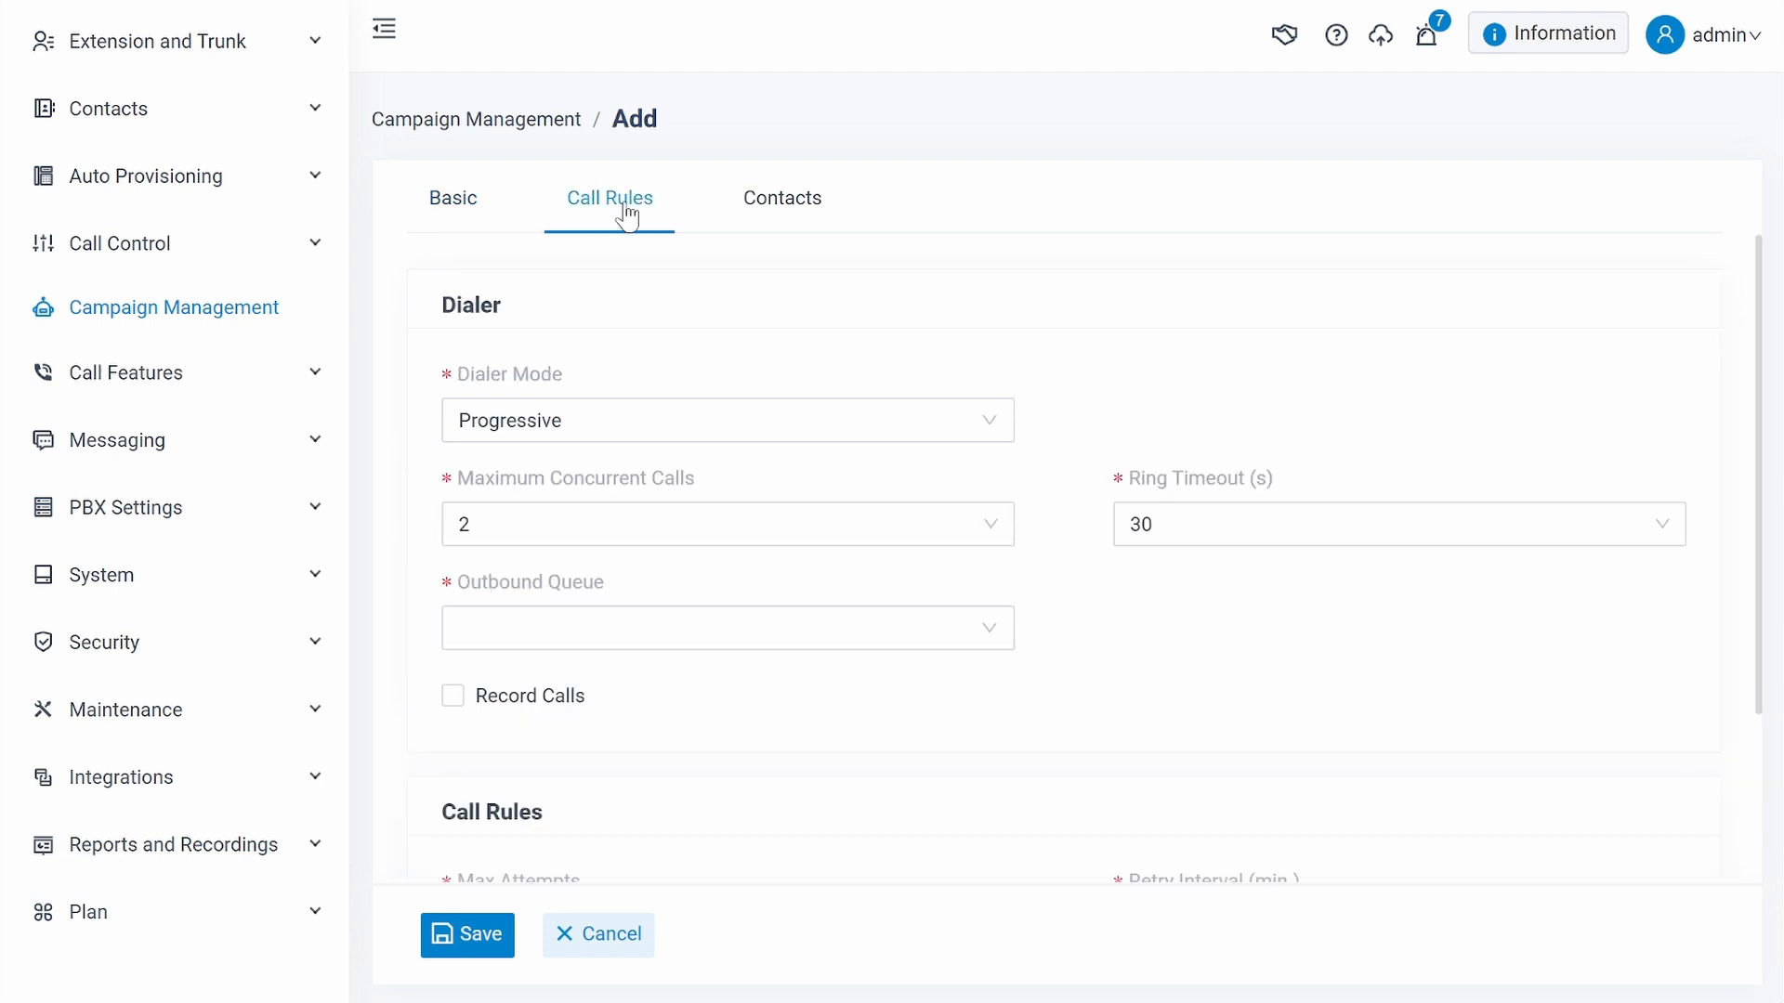
left_click(1004, 438)
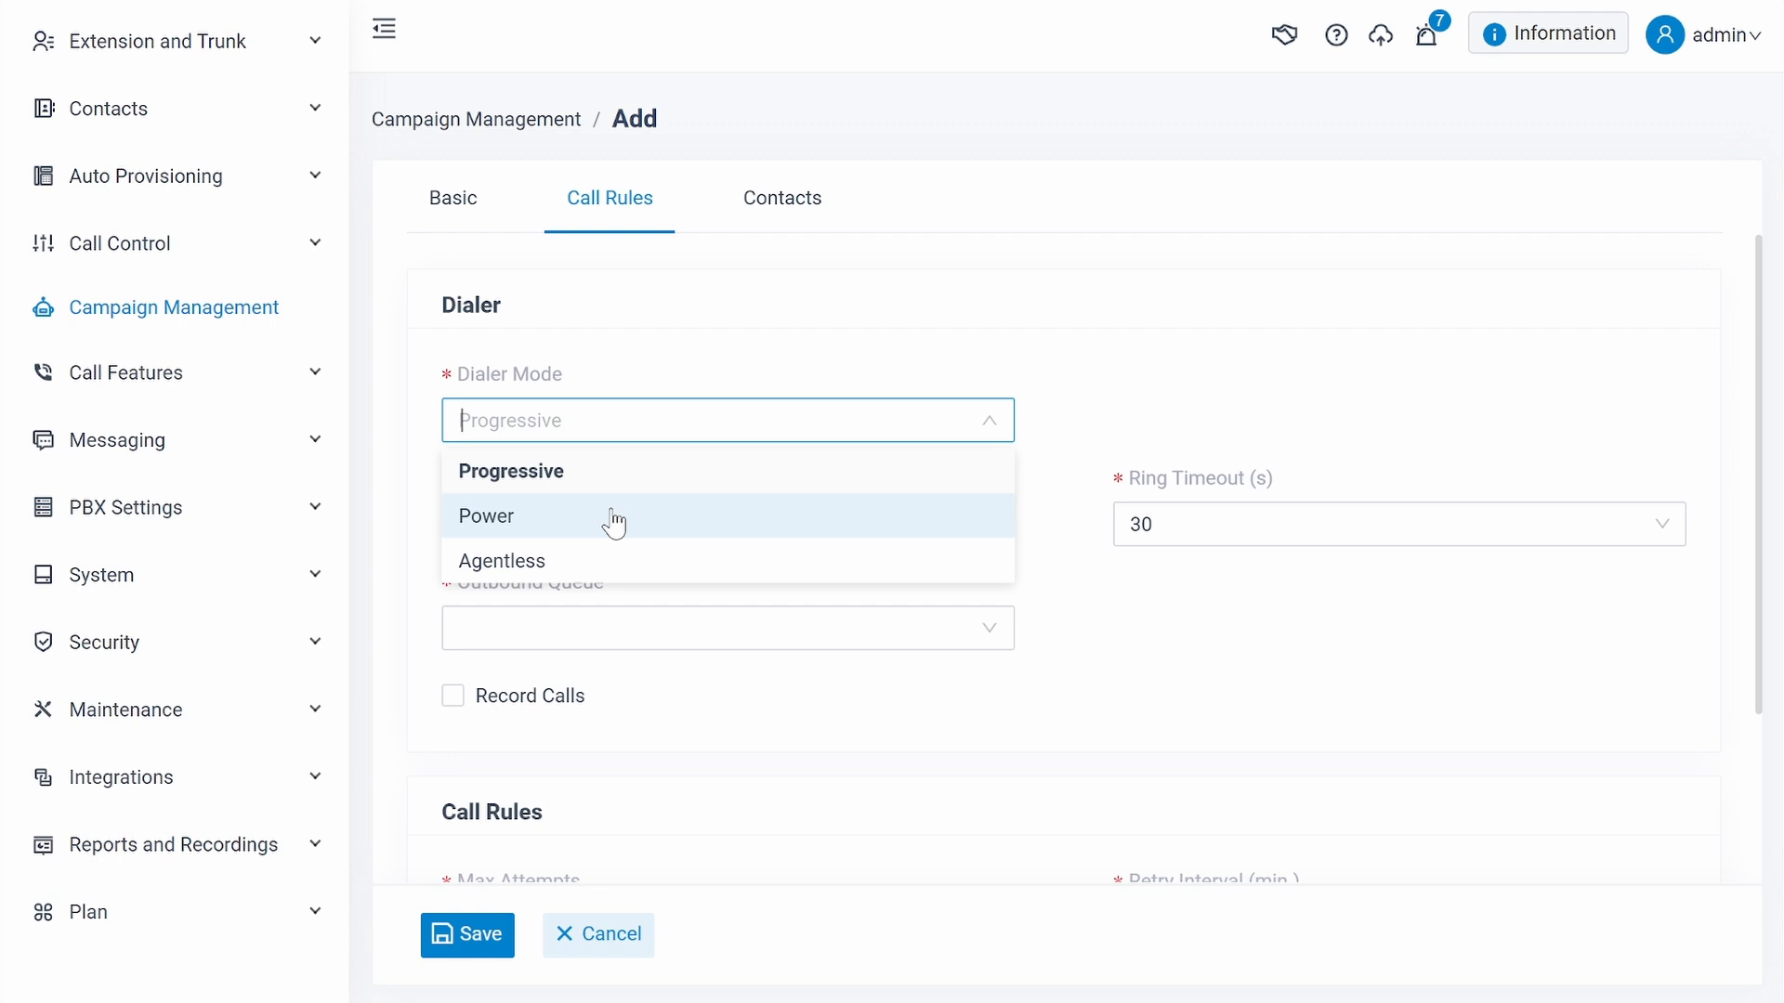
left_click(648, 573)
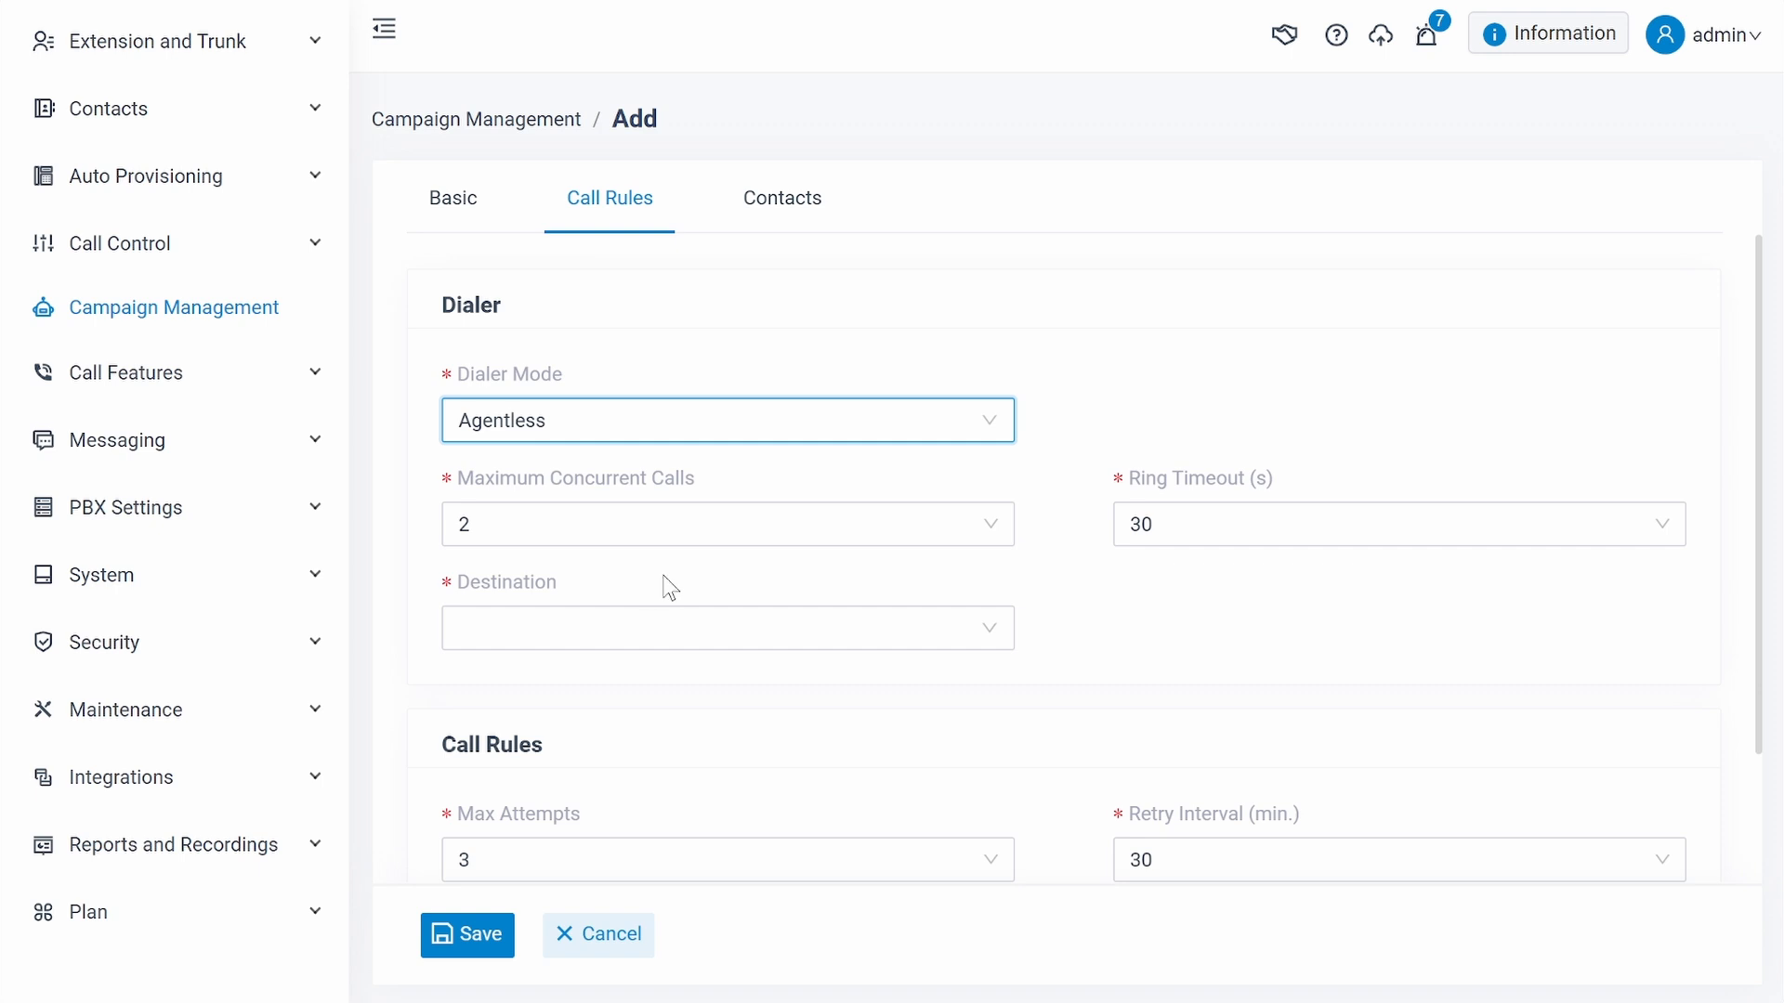
left_click(823, 639)
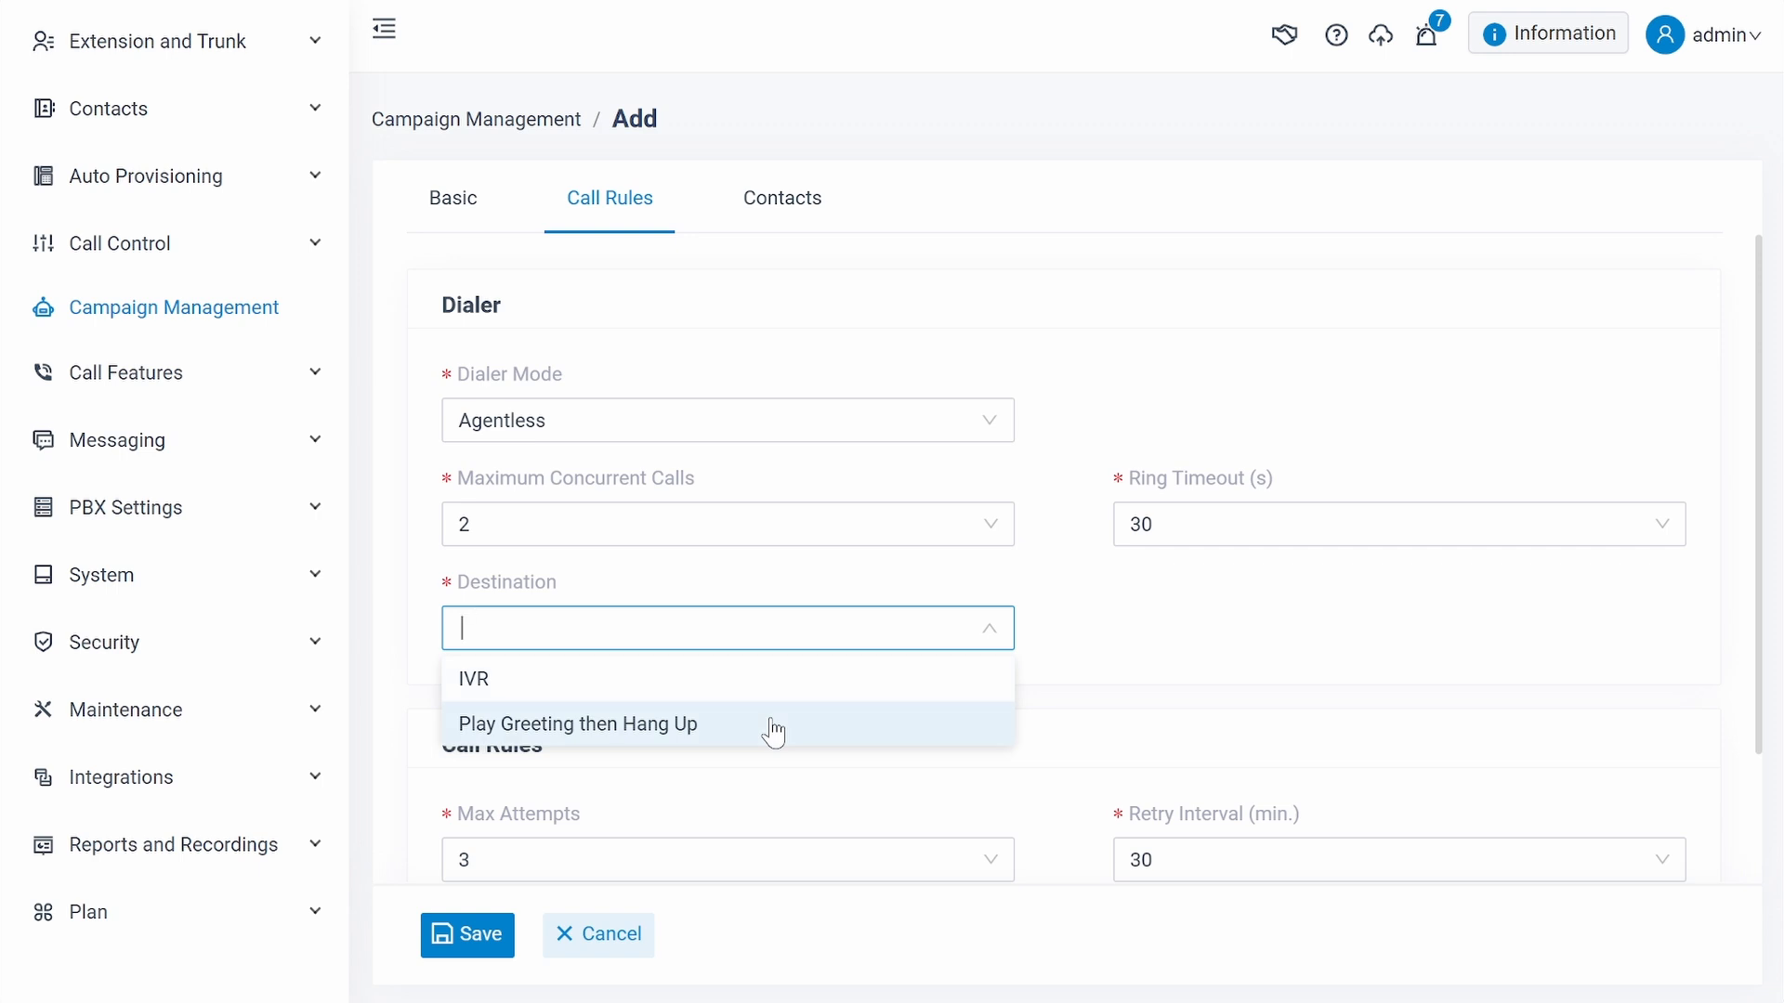
left_click(1077, 671)
left_click(934, 418)
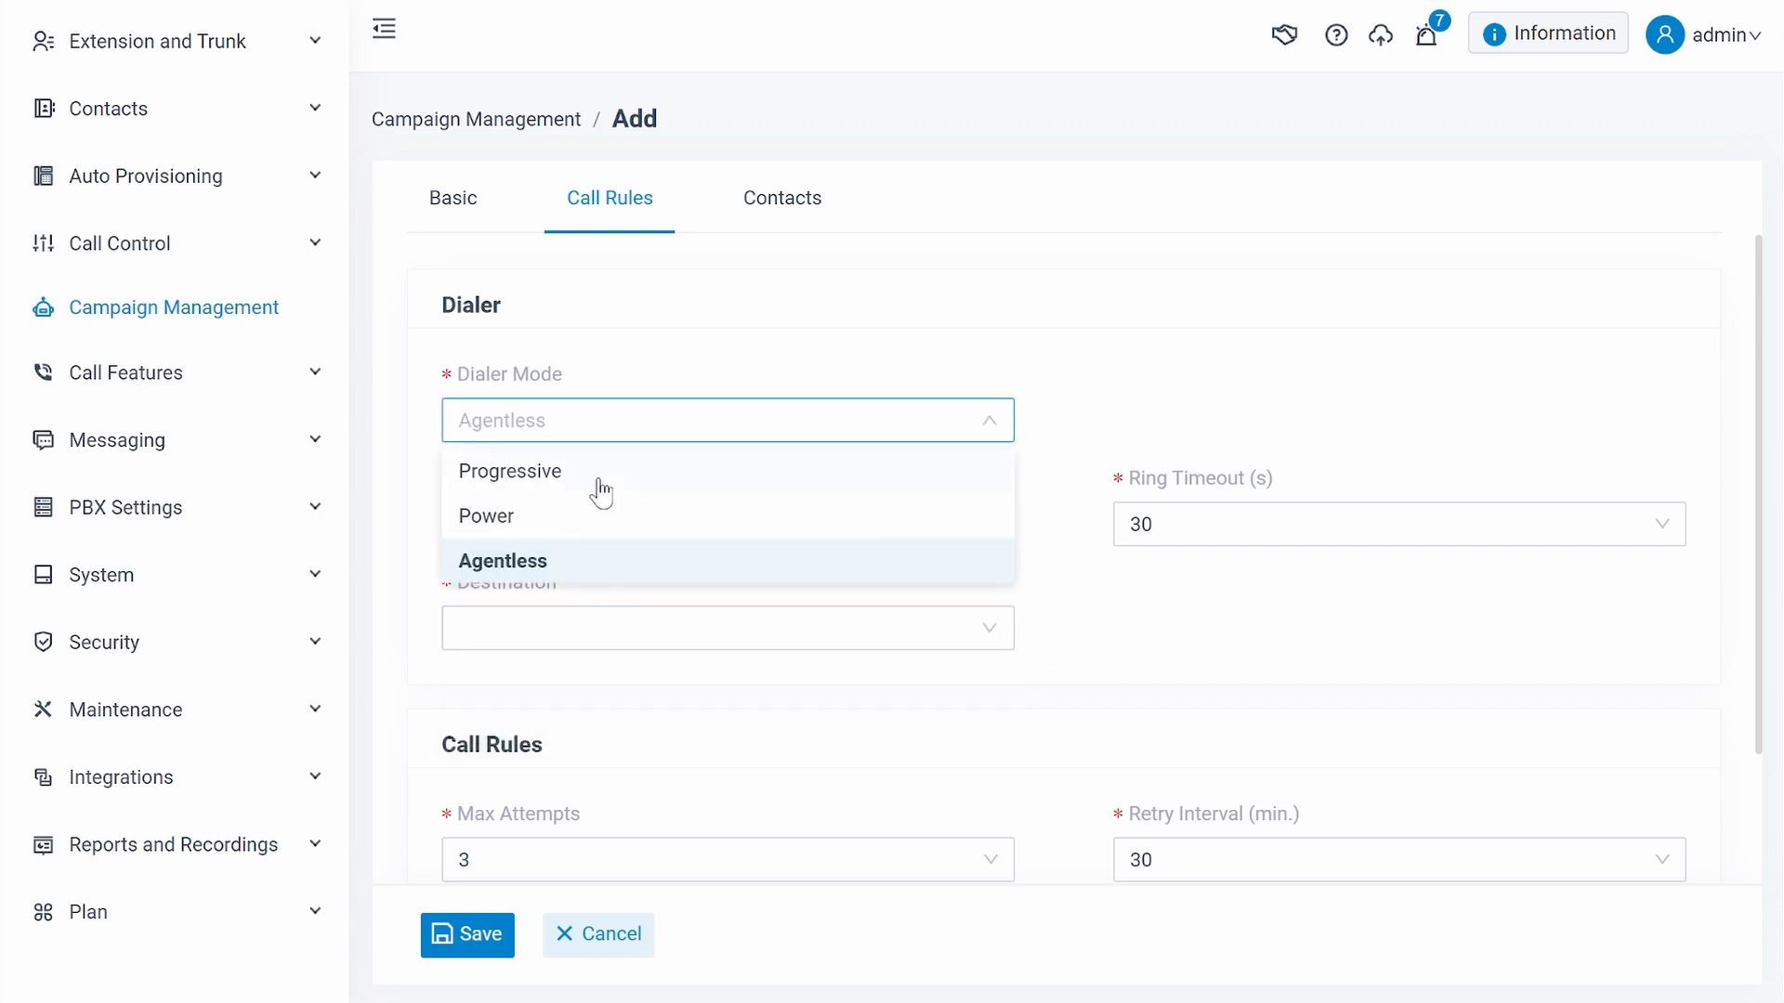
left_click(647, 492)
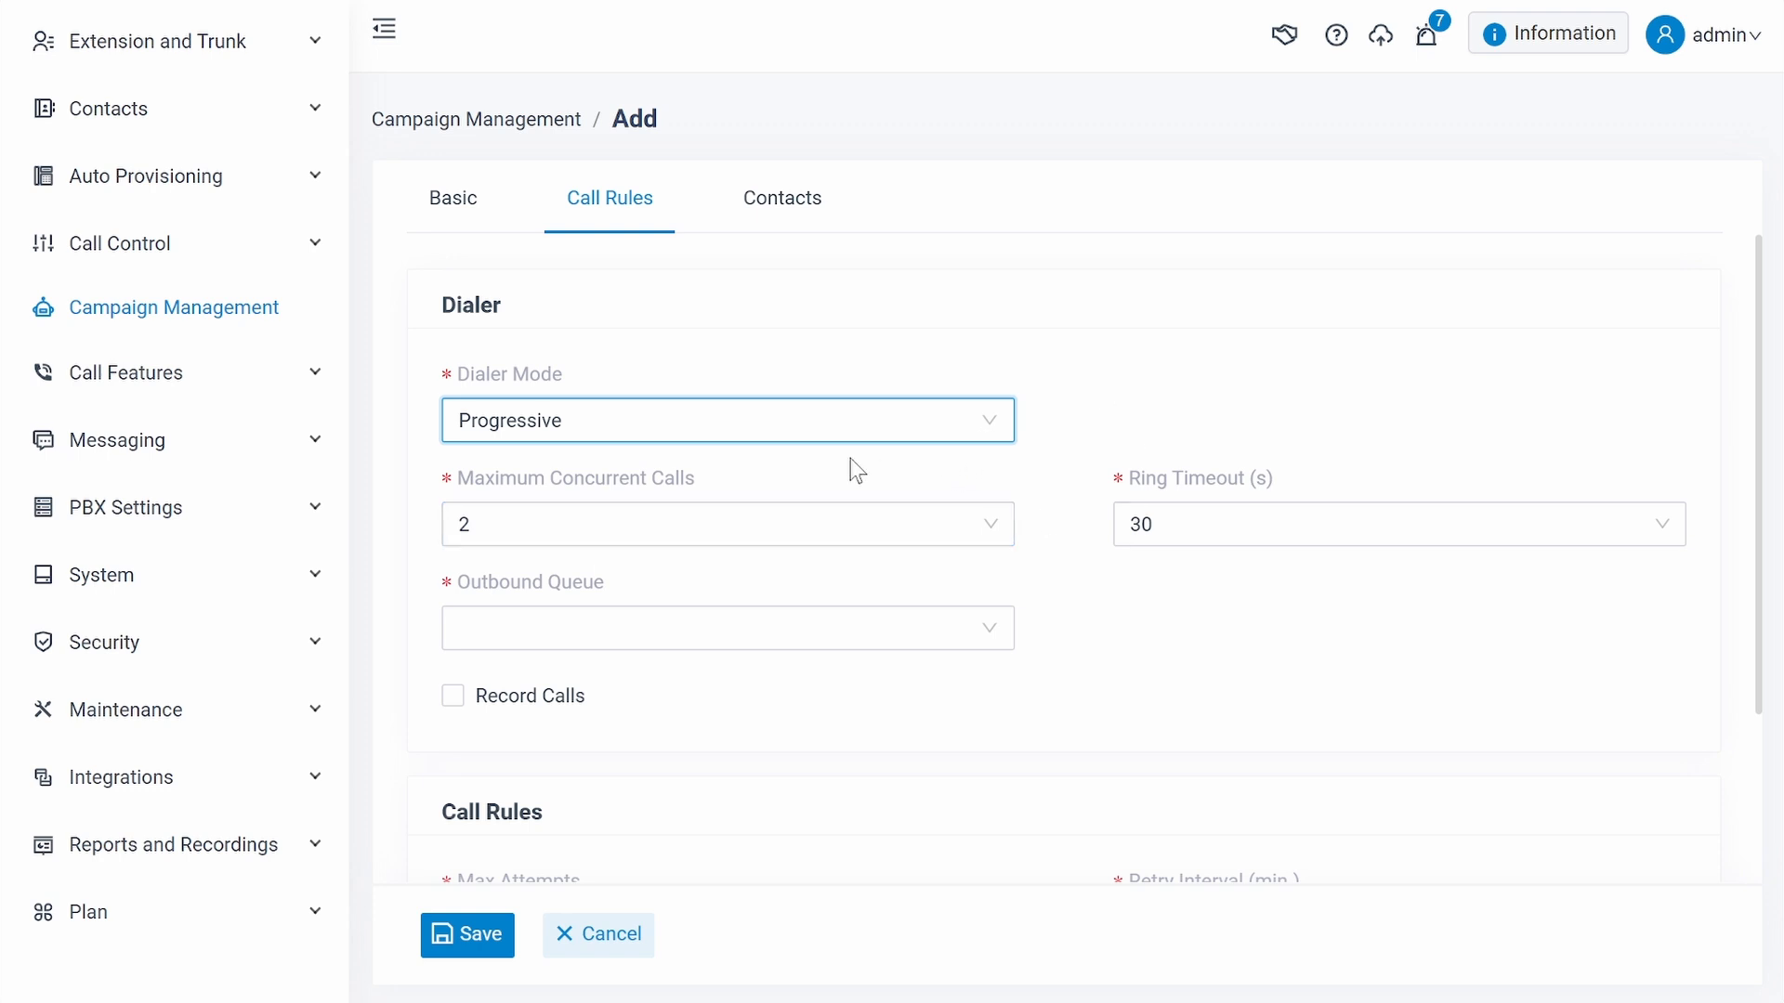
- Assign 6401-Outbound Queue 1 as the campaign's outbound queue and enable call recording
scroll(843, 460, "down", 2)
scroll(1213, 478, "down", 1)
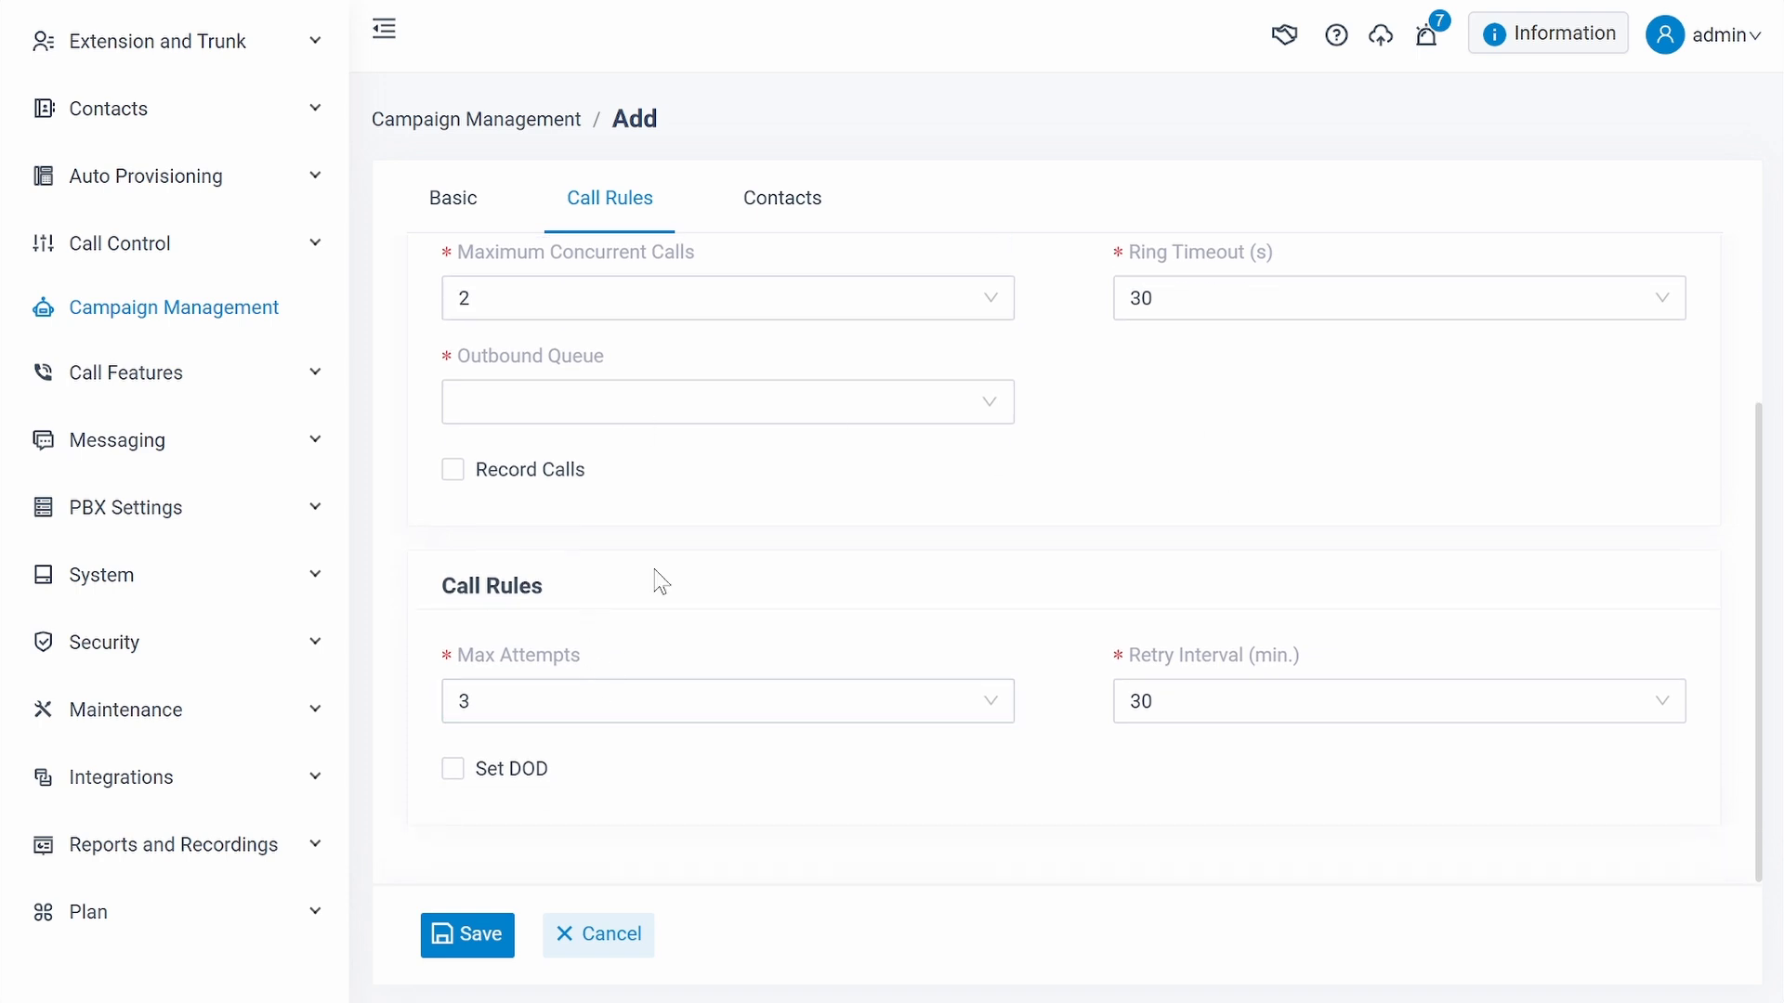
left_click(901, 405)
left_click(658, 453)
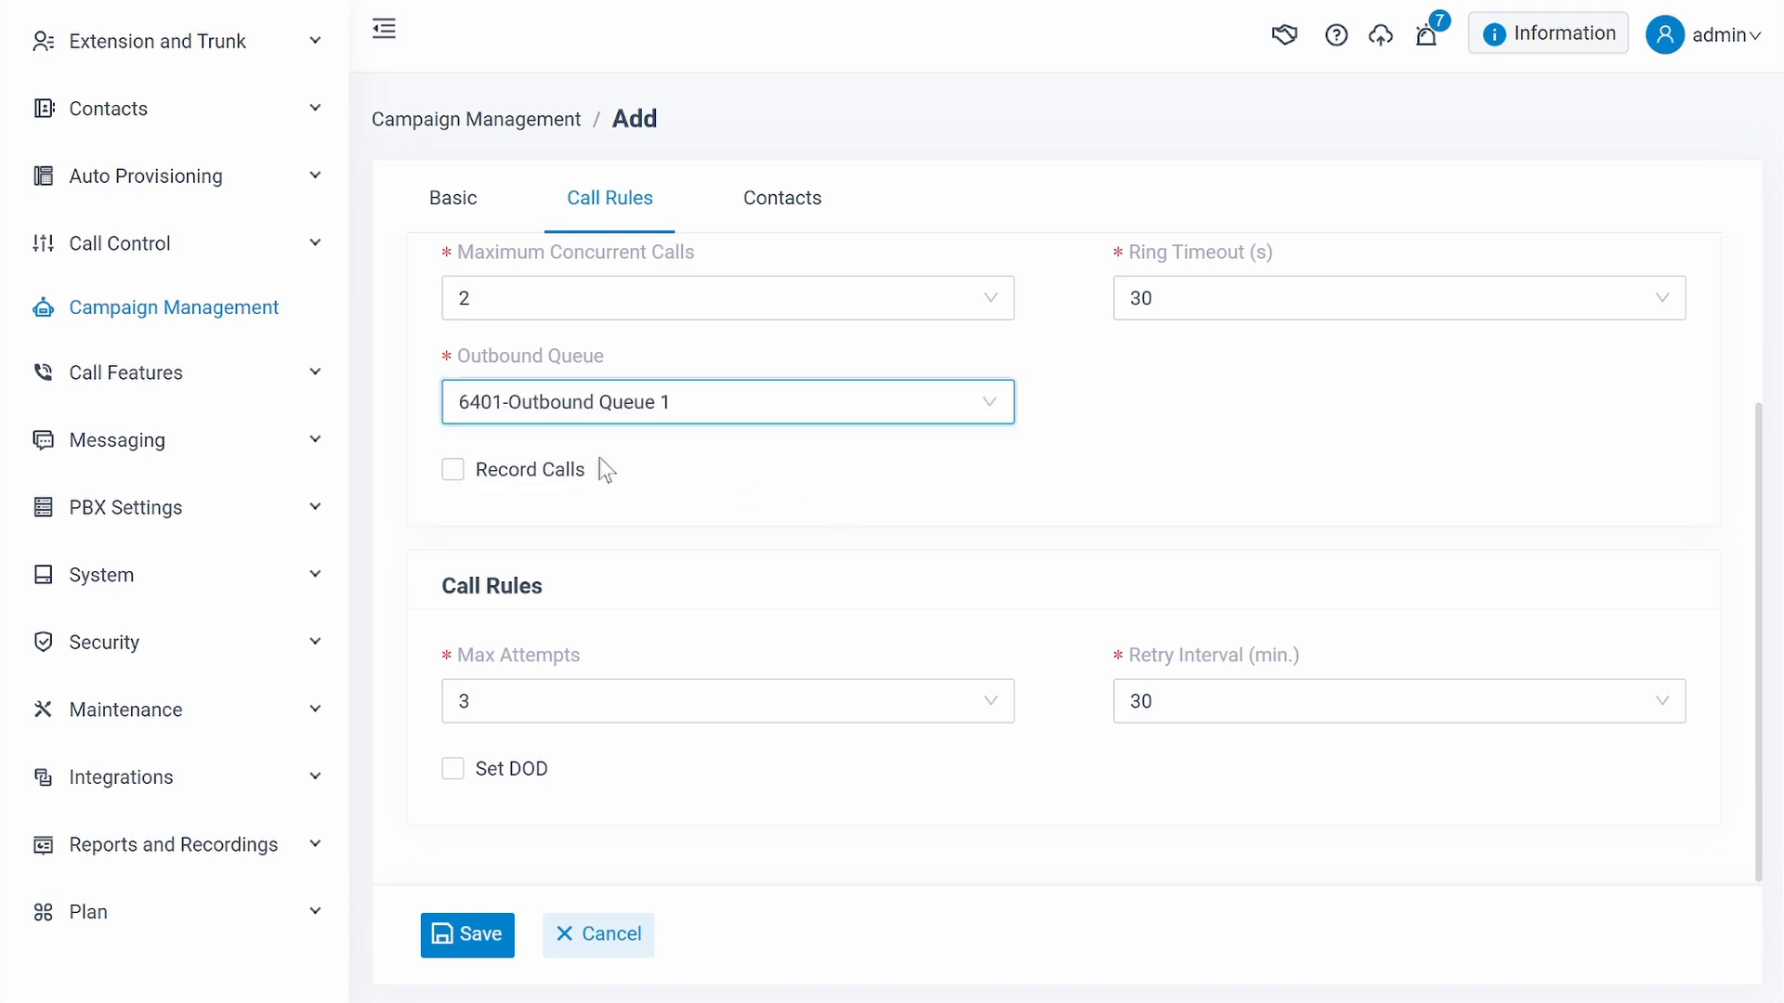
left_click(452, 471)
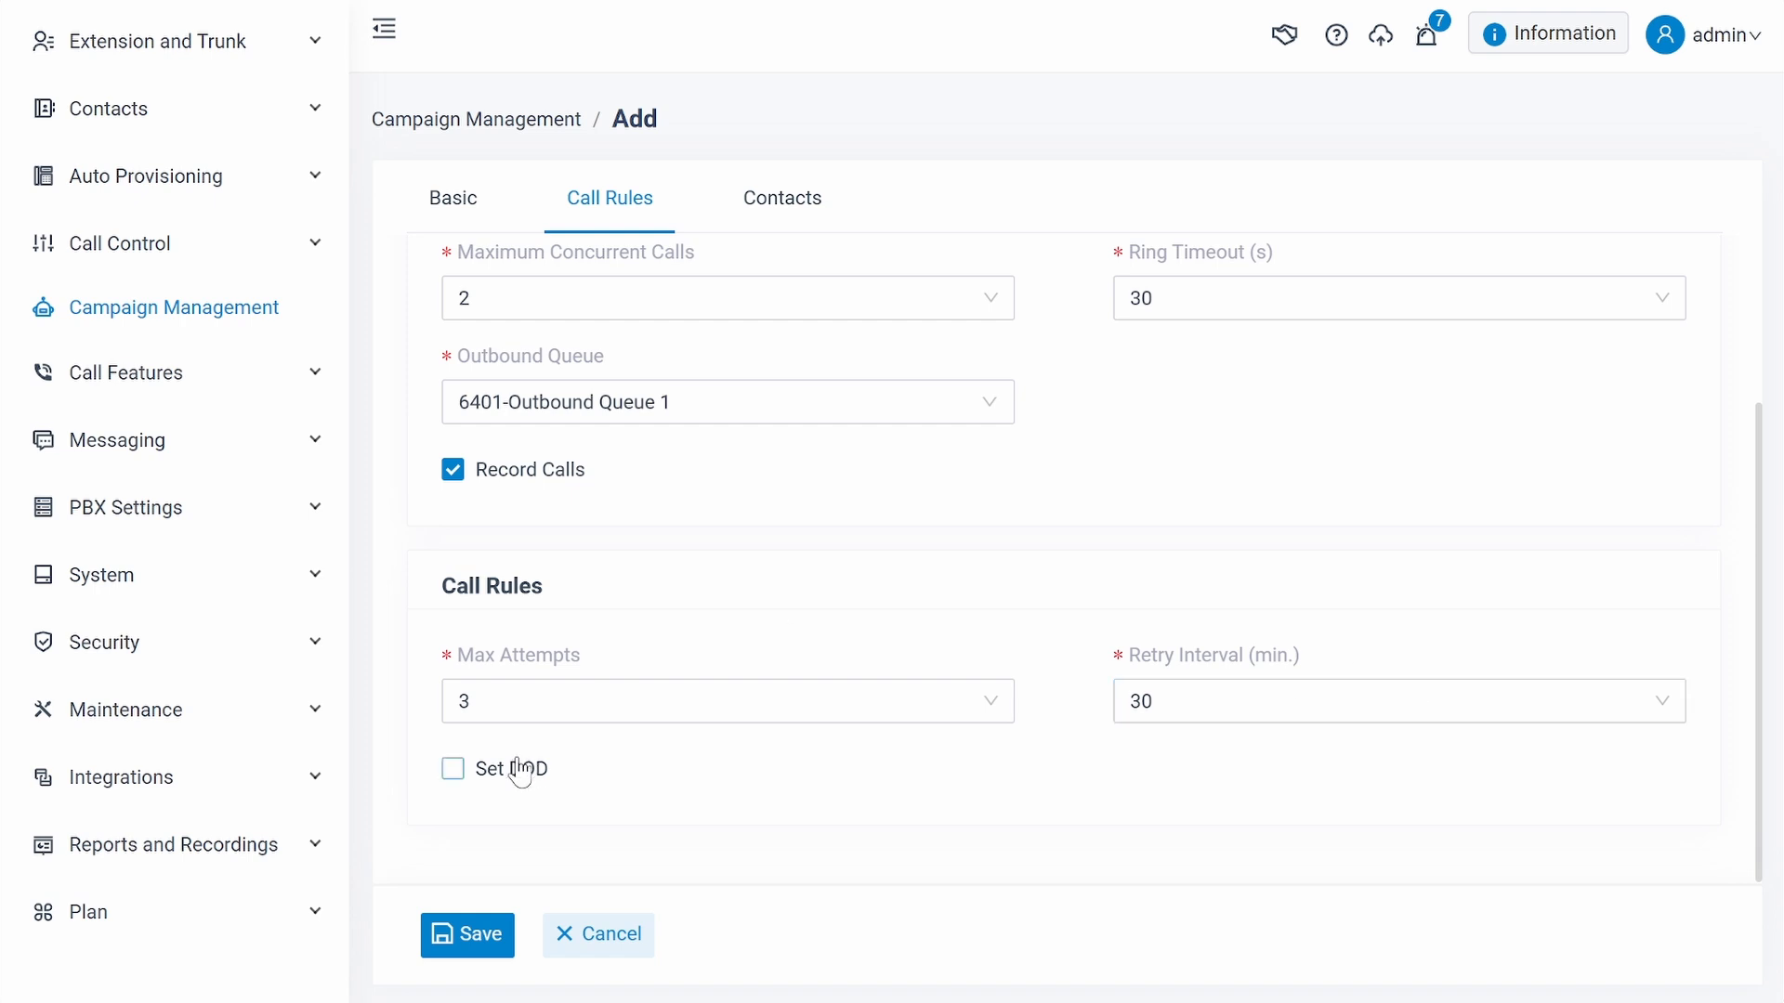
- Try out the Set DOD option in the call rules, including its DOD list, and turn it back off
left_click(451, 769)
scroll(1068, 724, "down", 2)
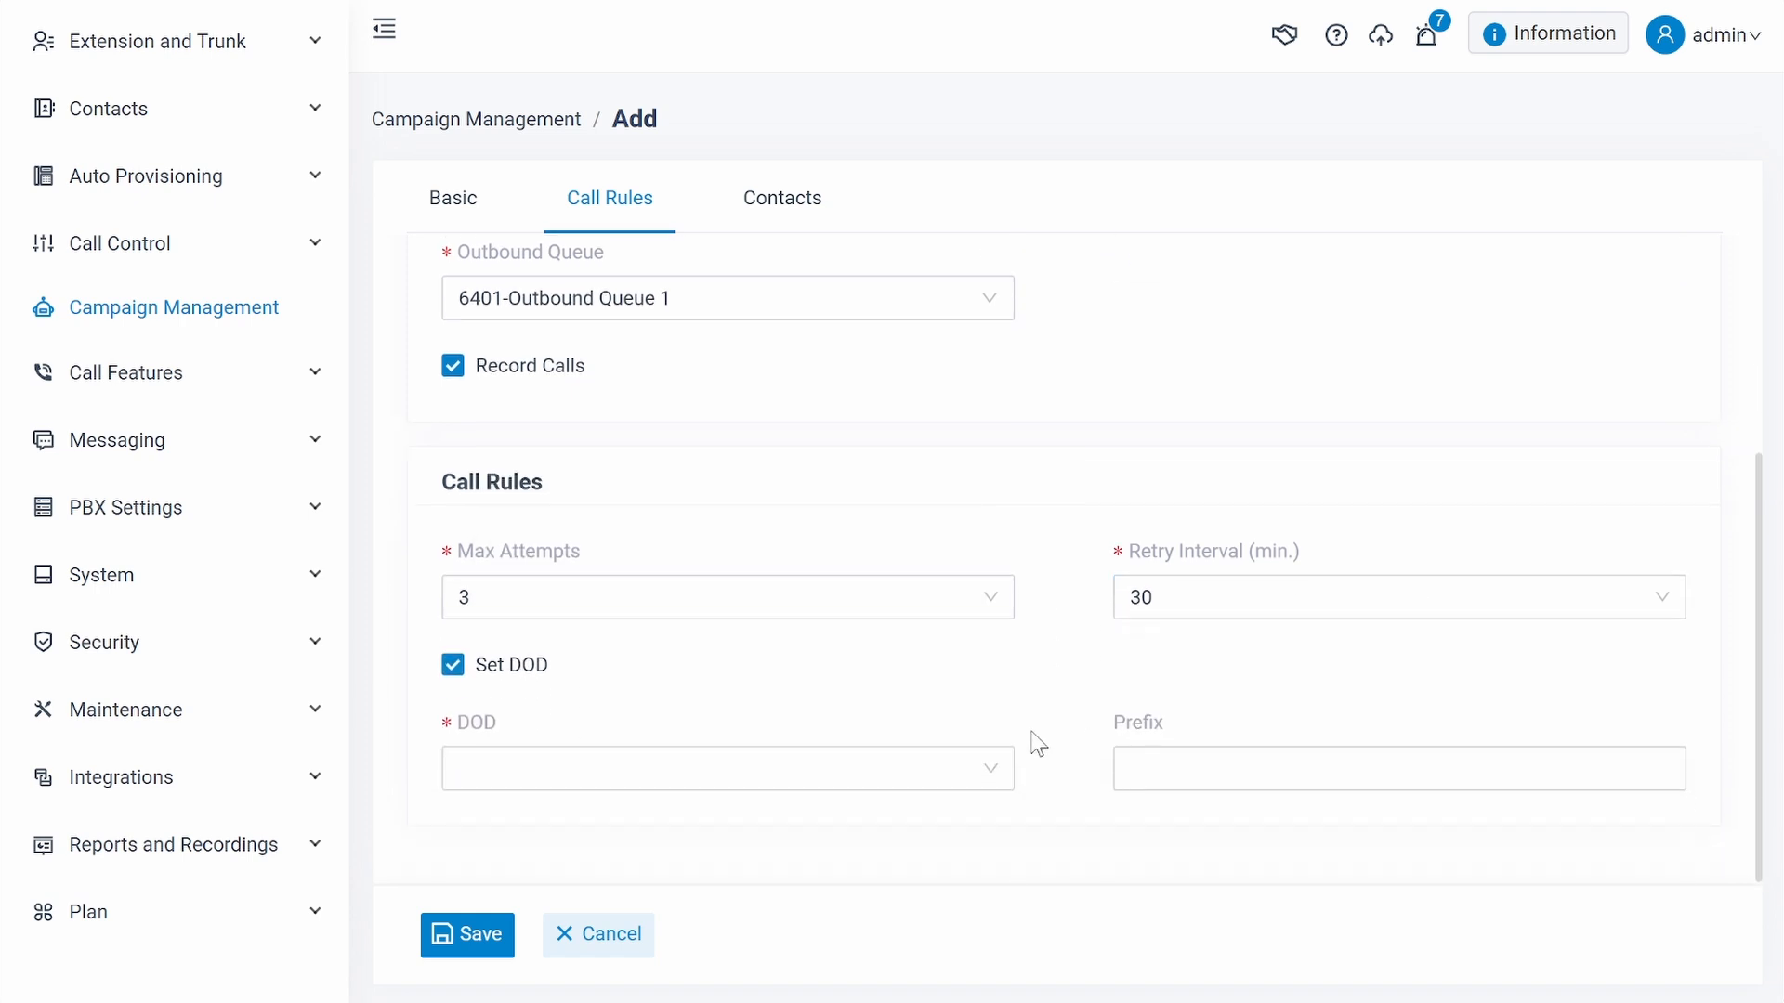
left_click(992, 773)
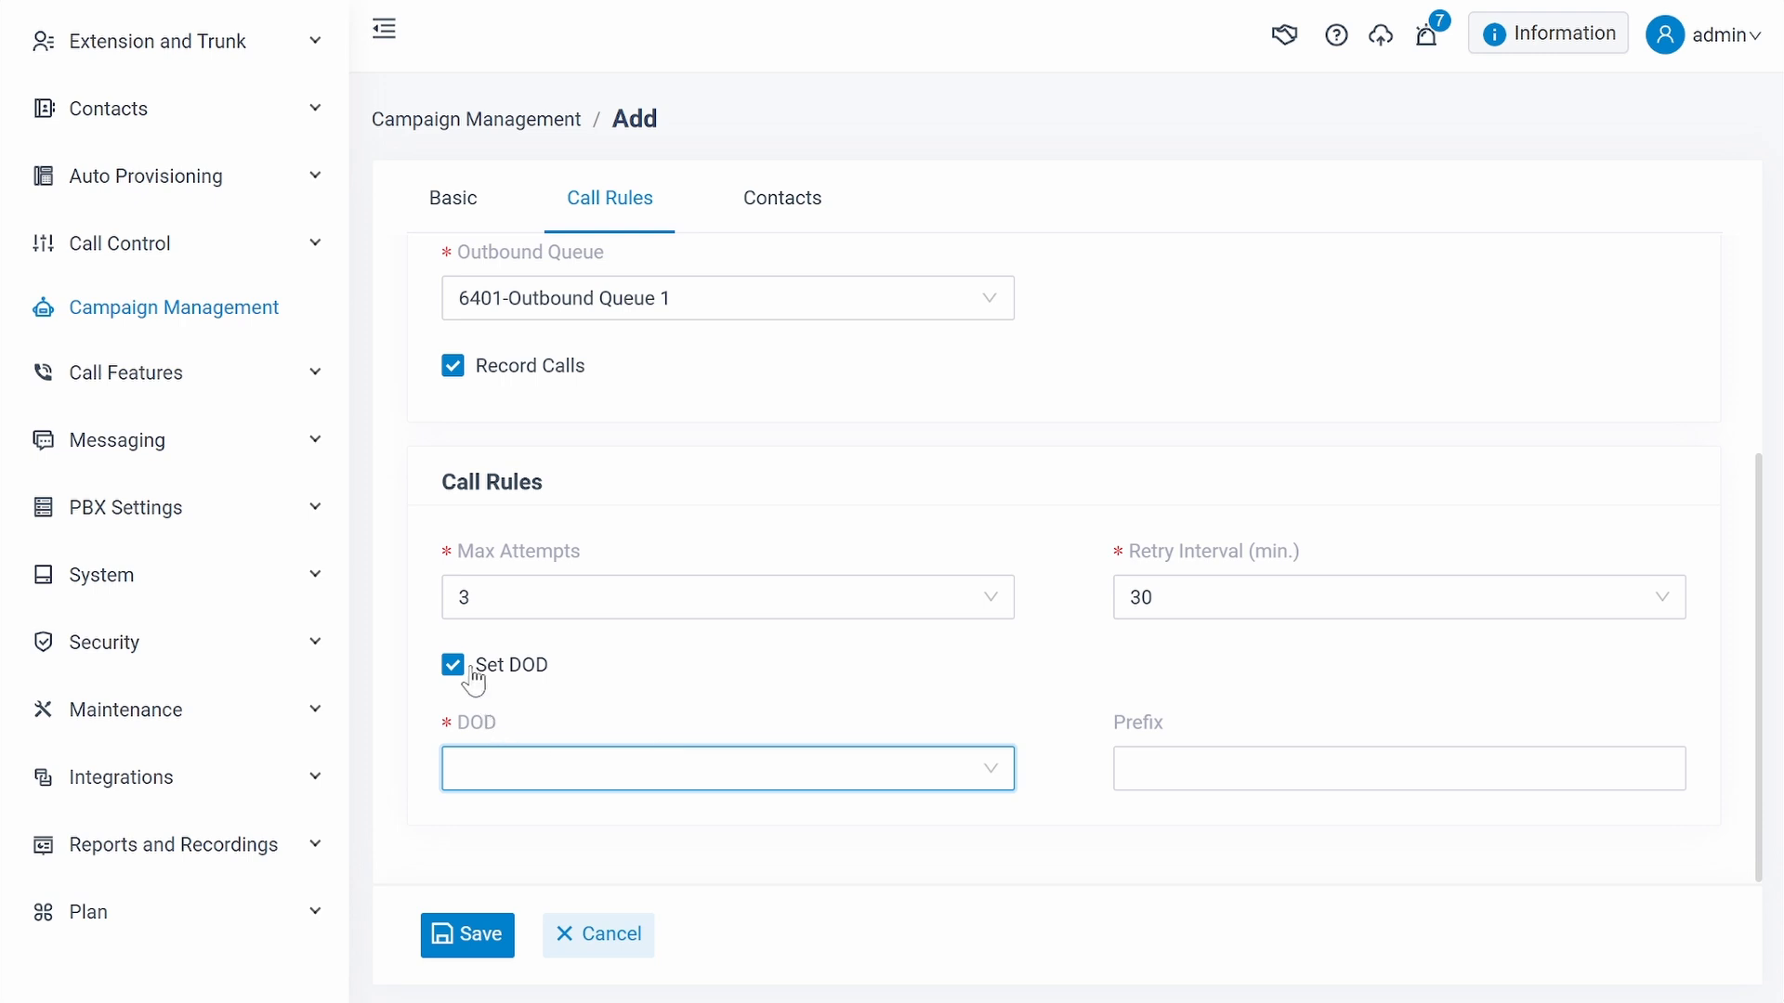
left_click(470, 677)
- Set the dialer mode to Power with a dial rate of 1.5
scroll(1233, 446, "up", 3)
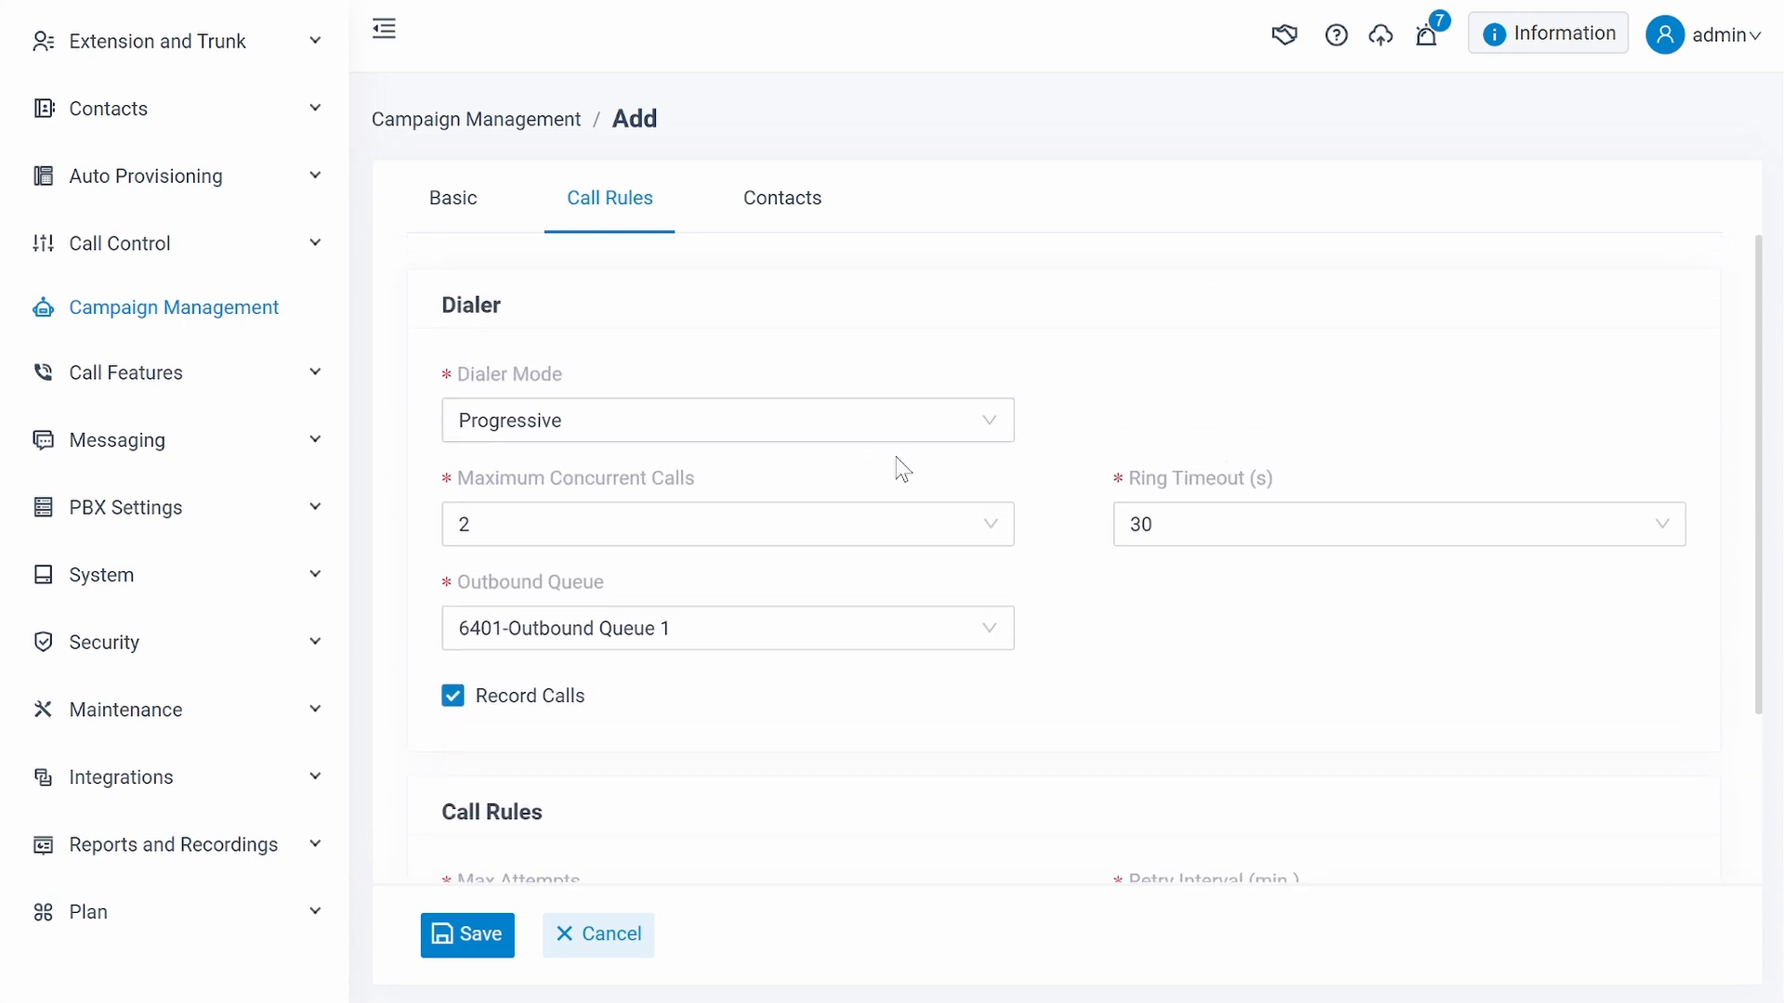
left_click(957, 429)
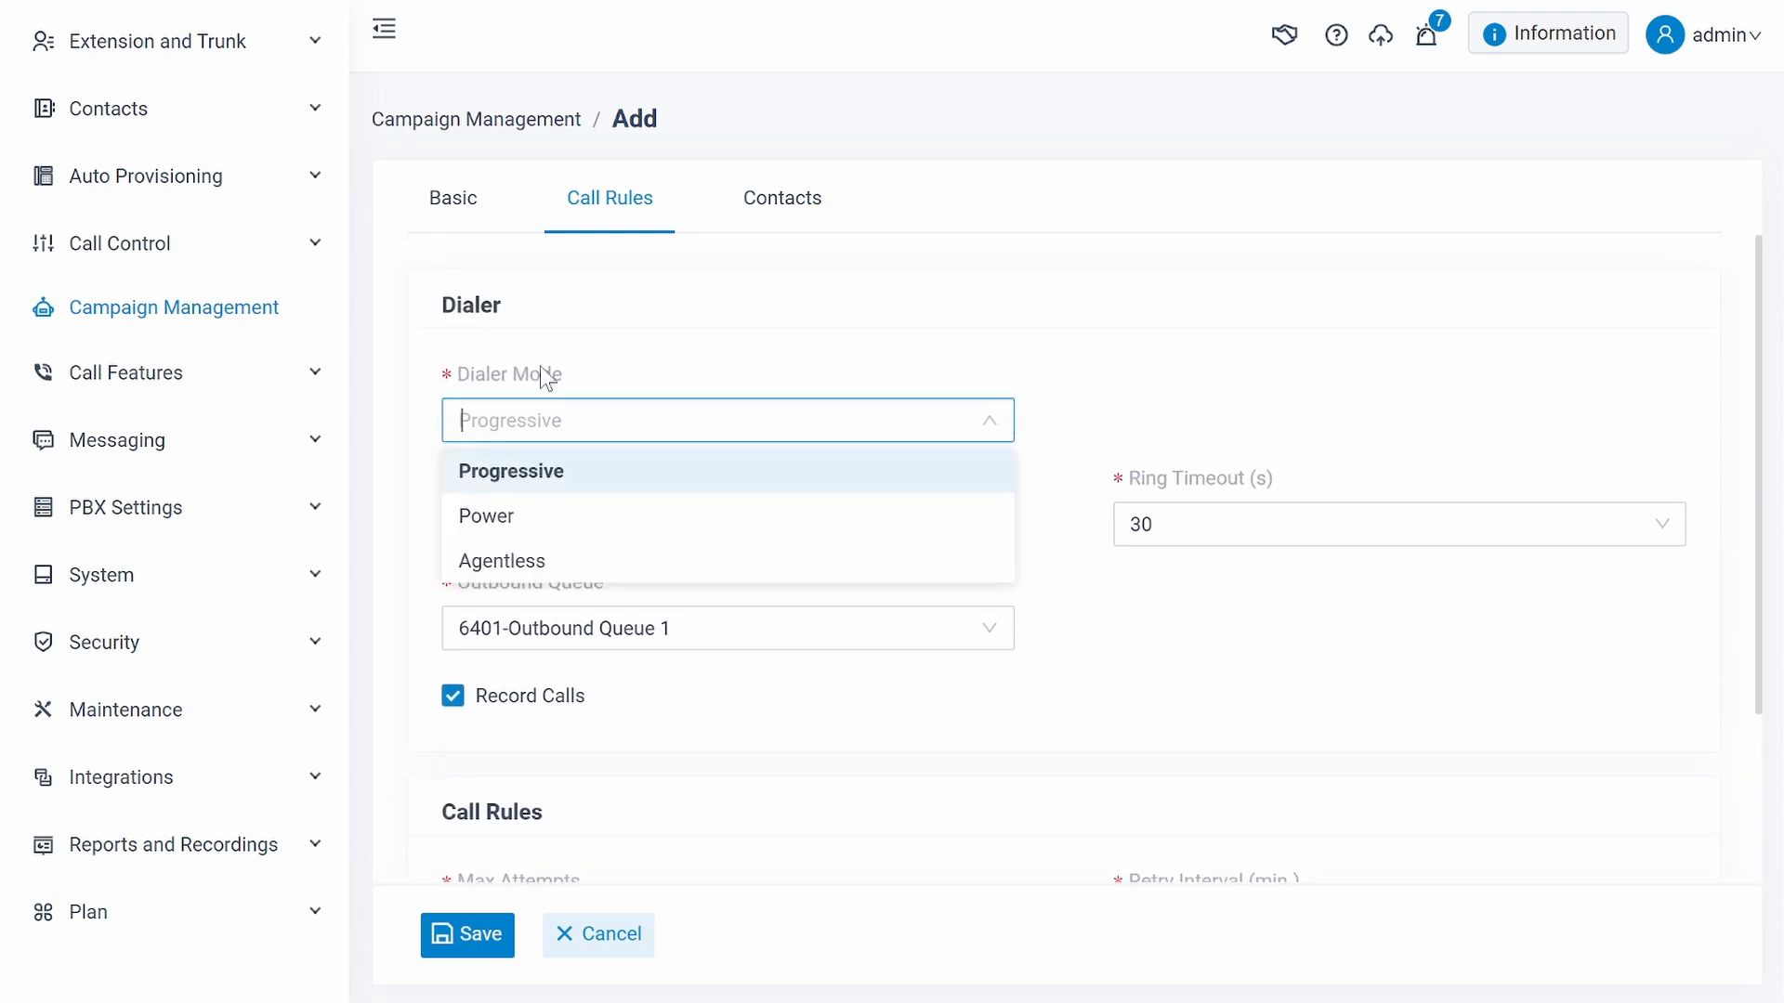
left_click(534, 517)
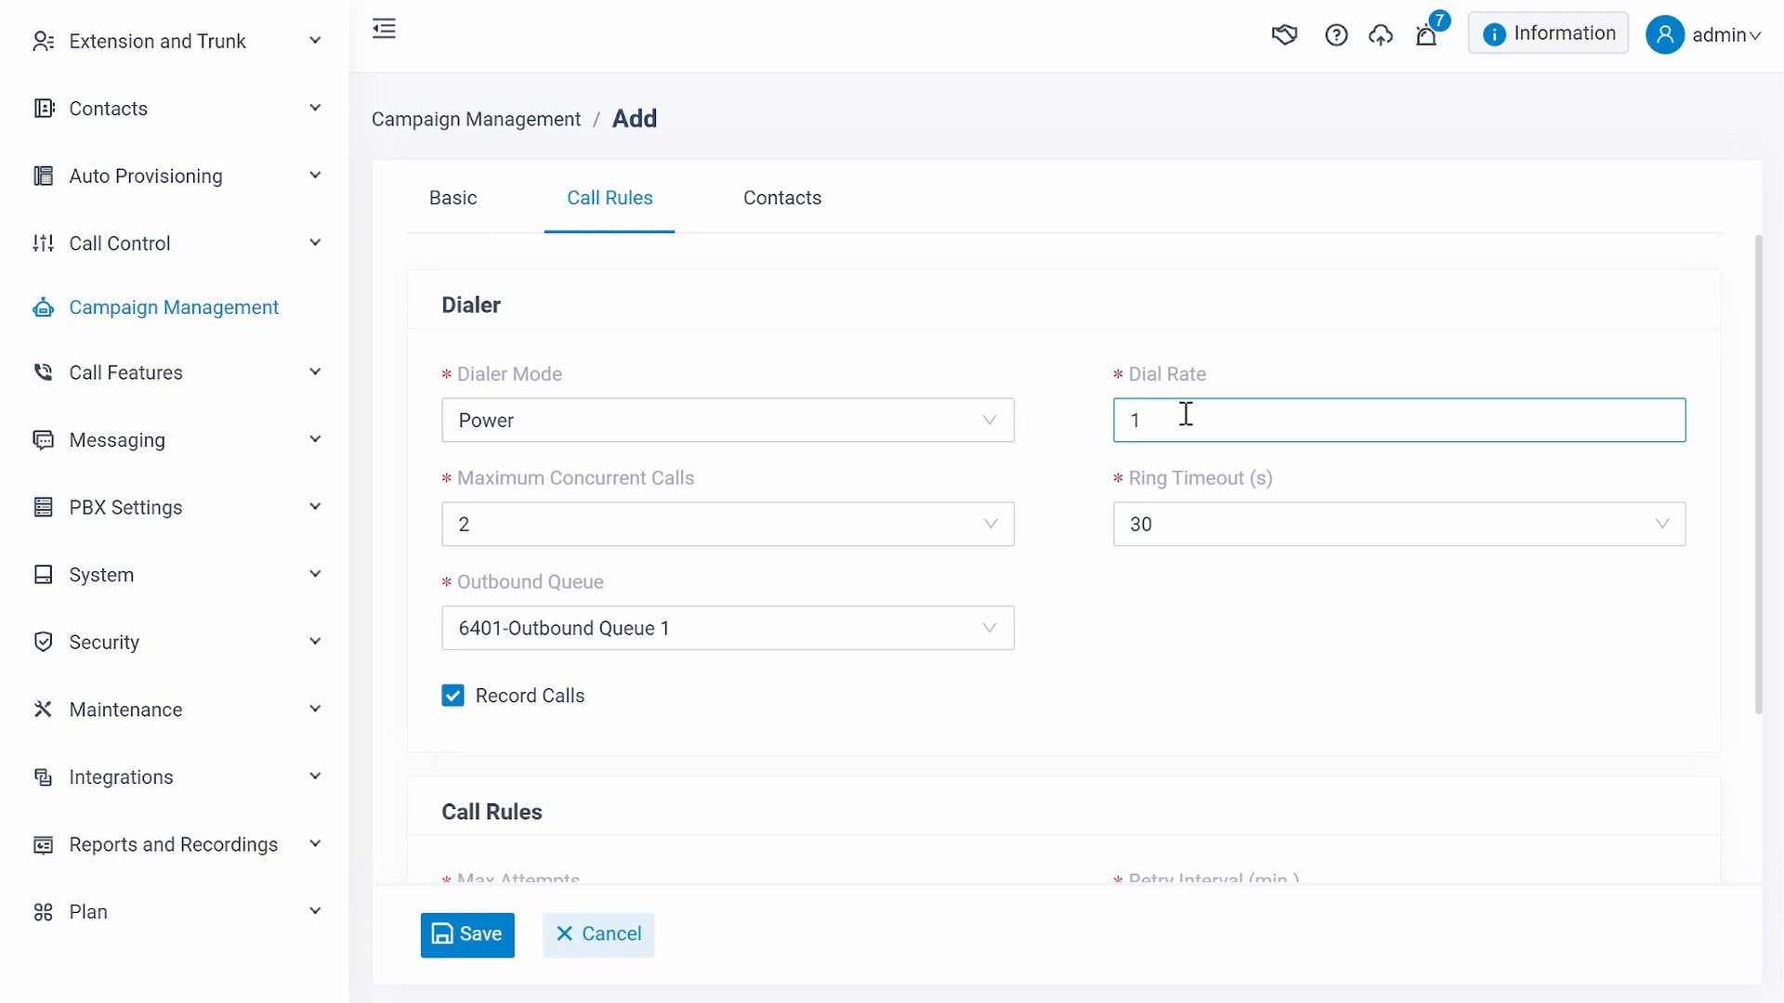
type(".5")
- Switch the campaign's contact source from file import to Phonebook and select All Company Contacts_Phonebook
left_click(784, 216)
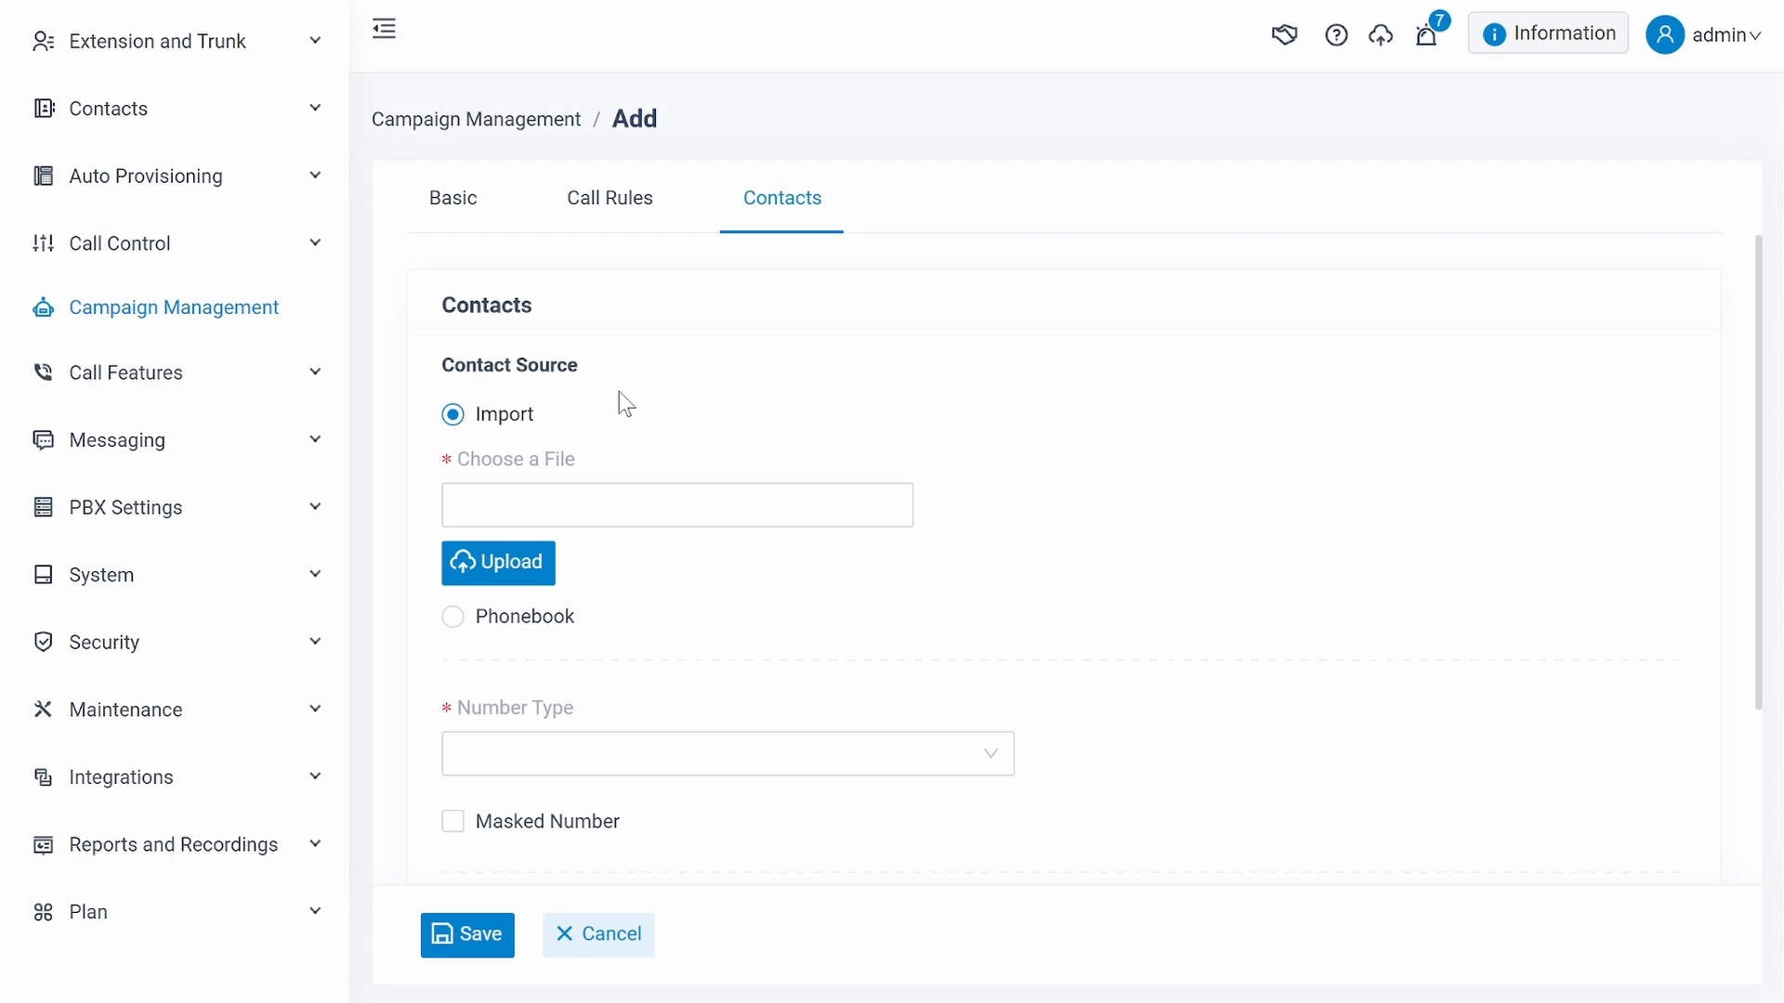
left_click(527, 574)
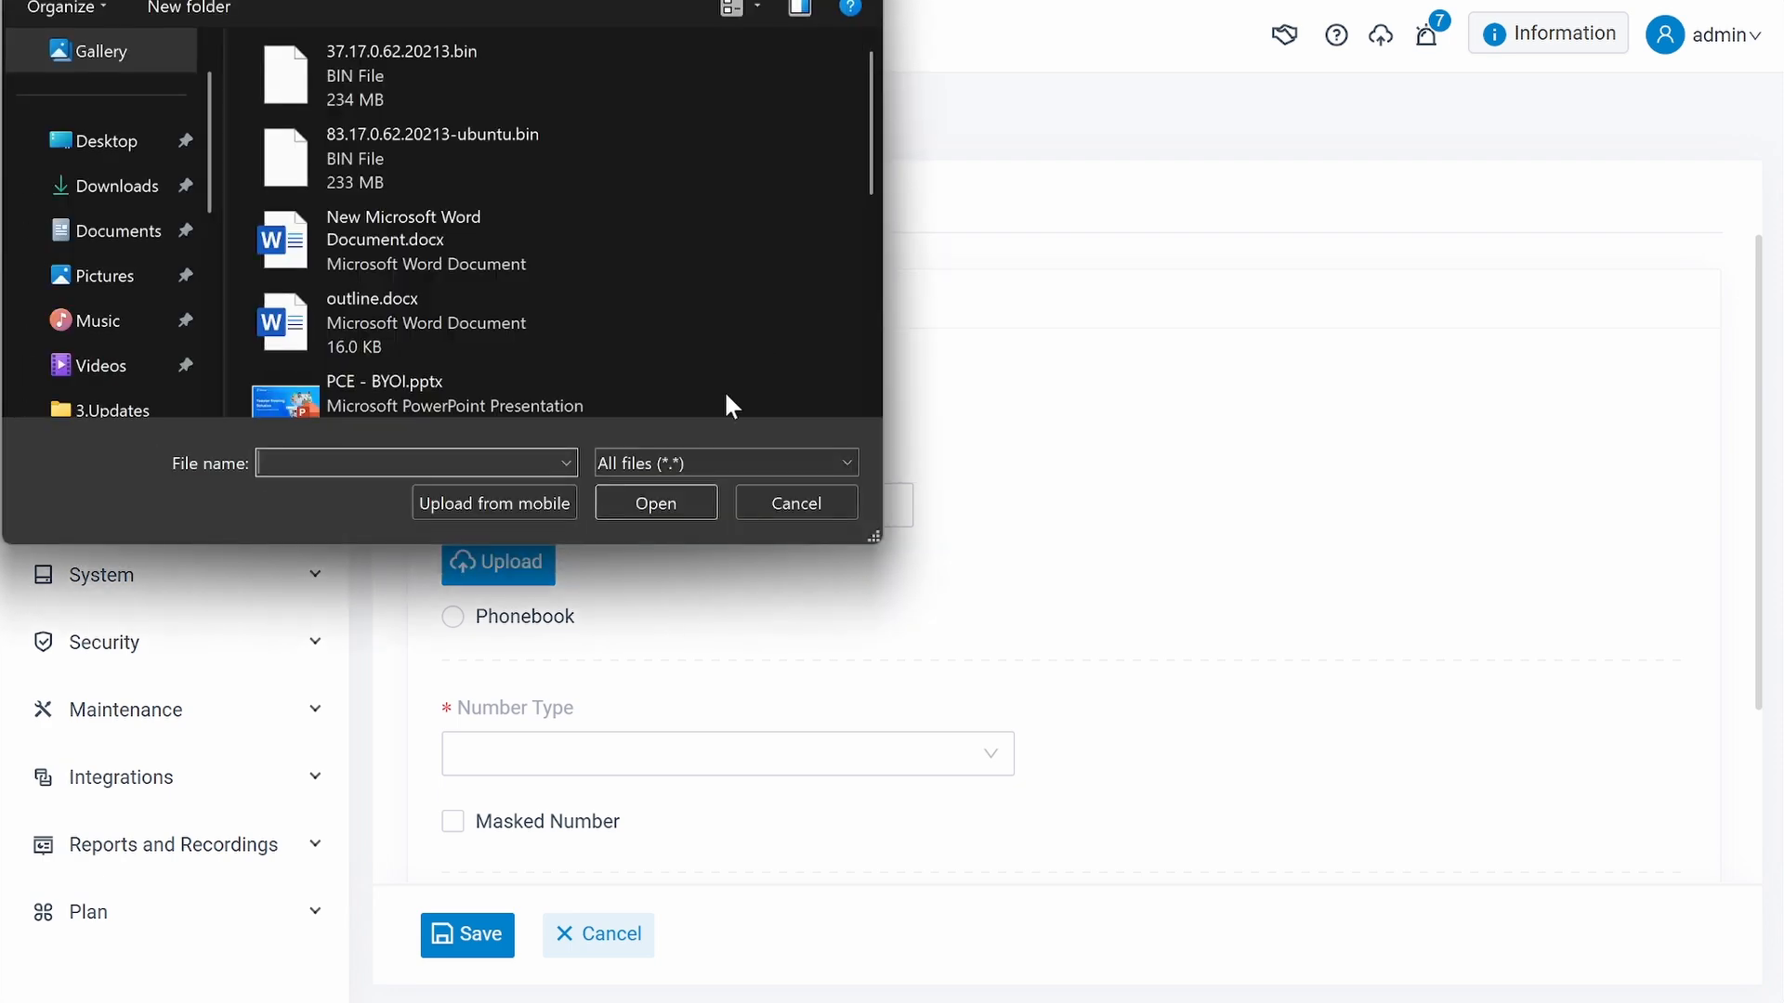
left_click(762, 502)
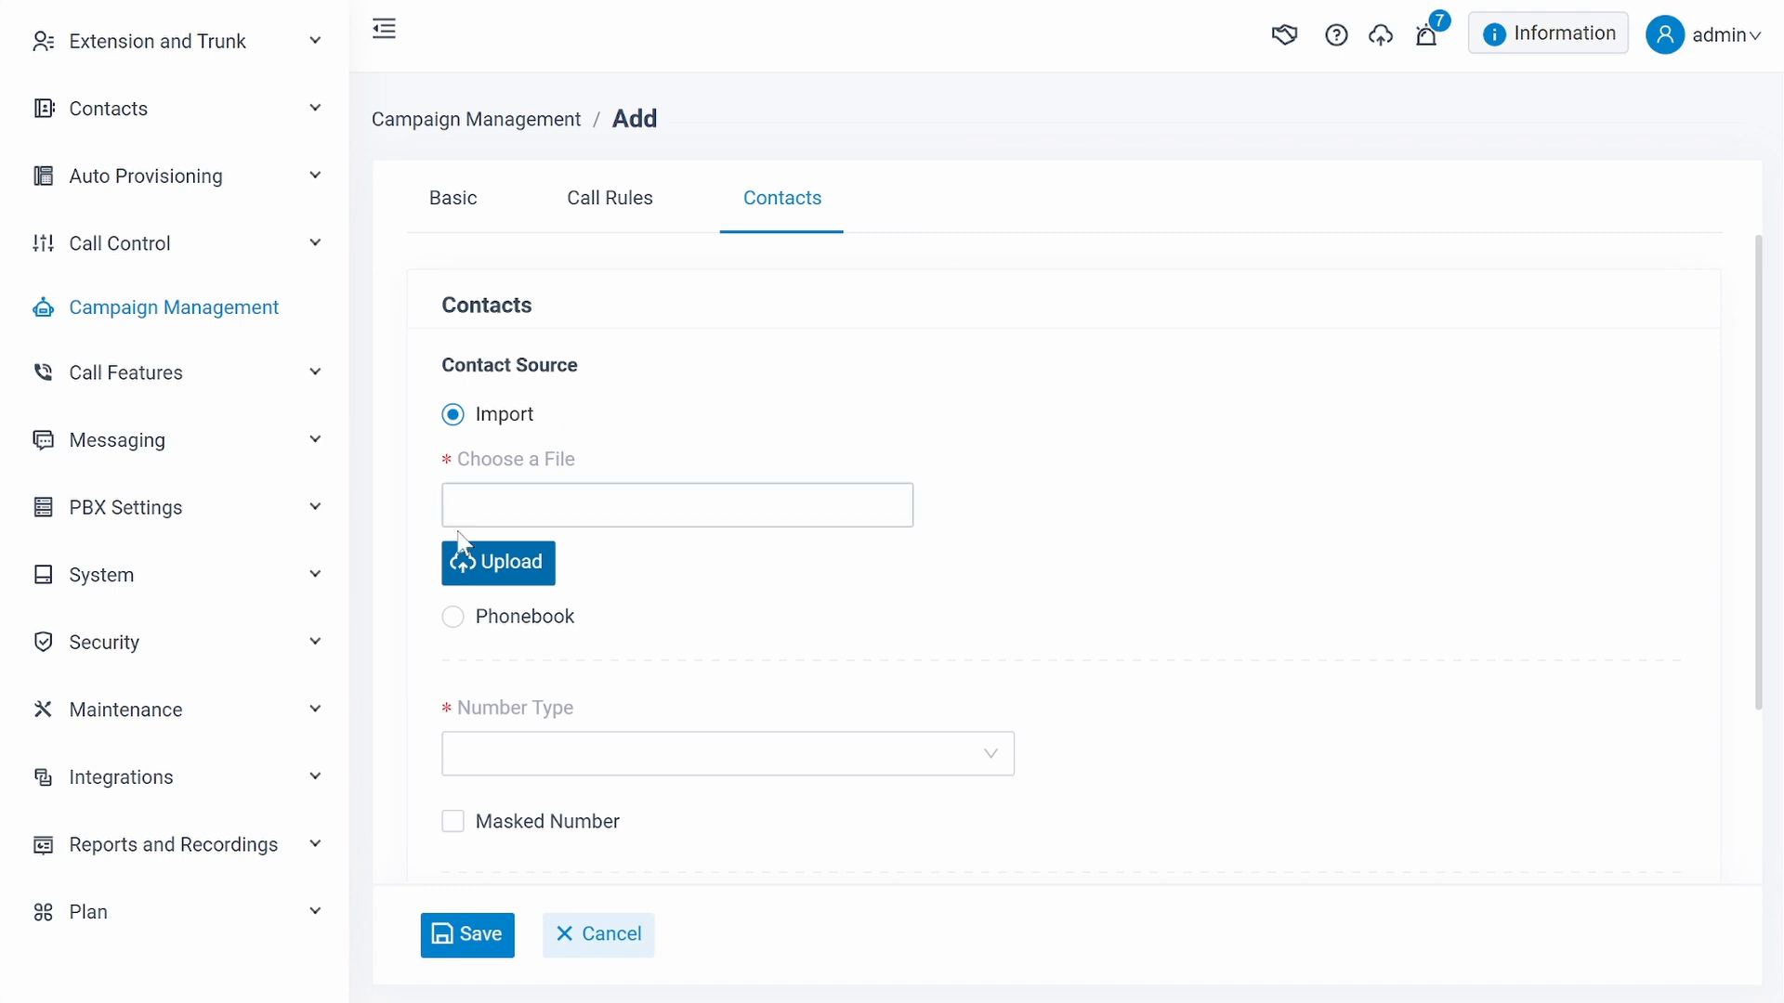
left_click(454, 618)
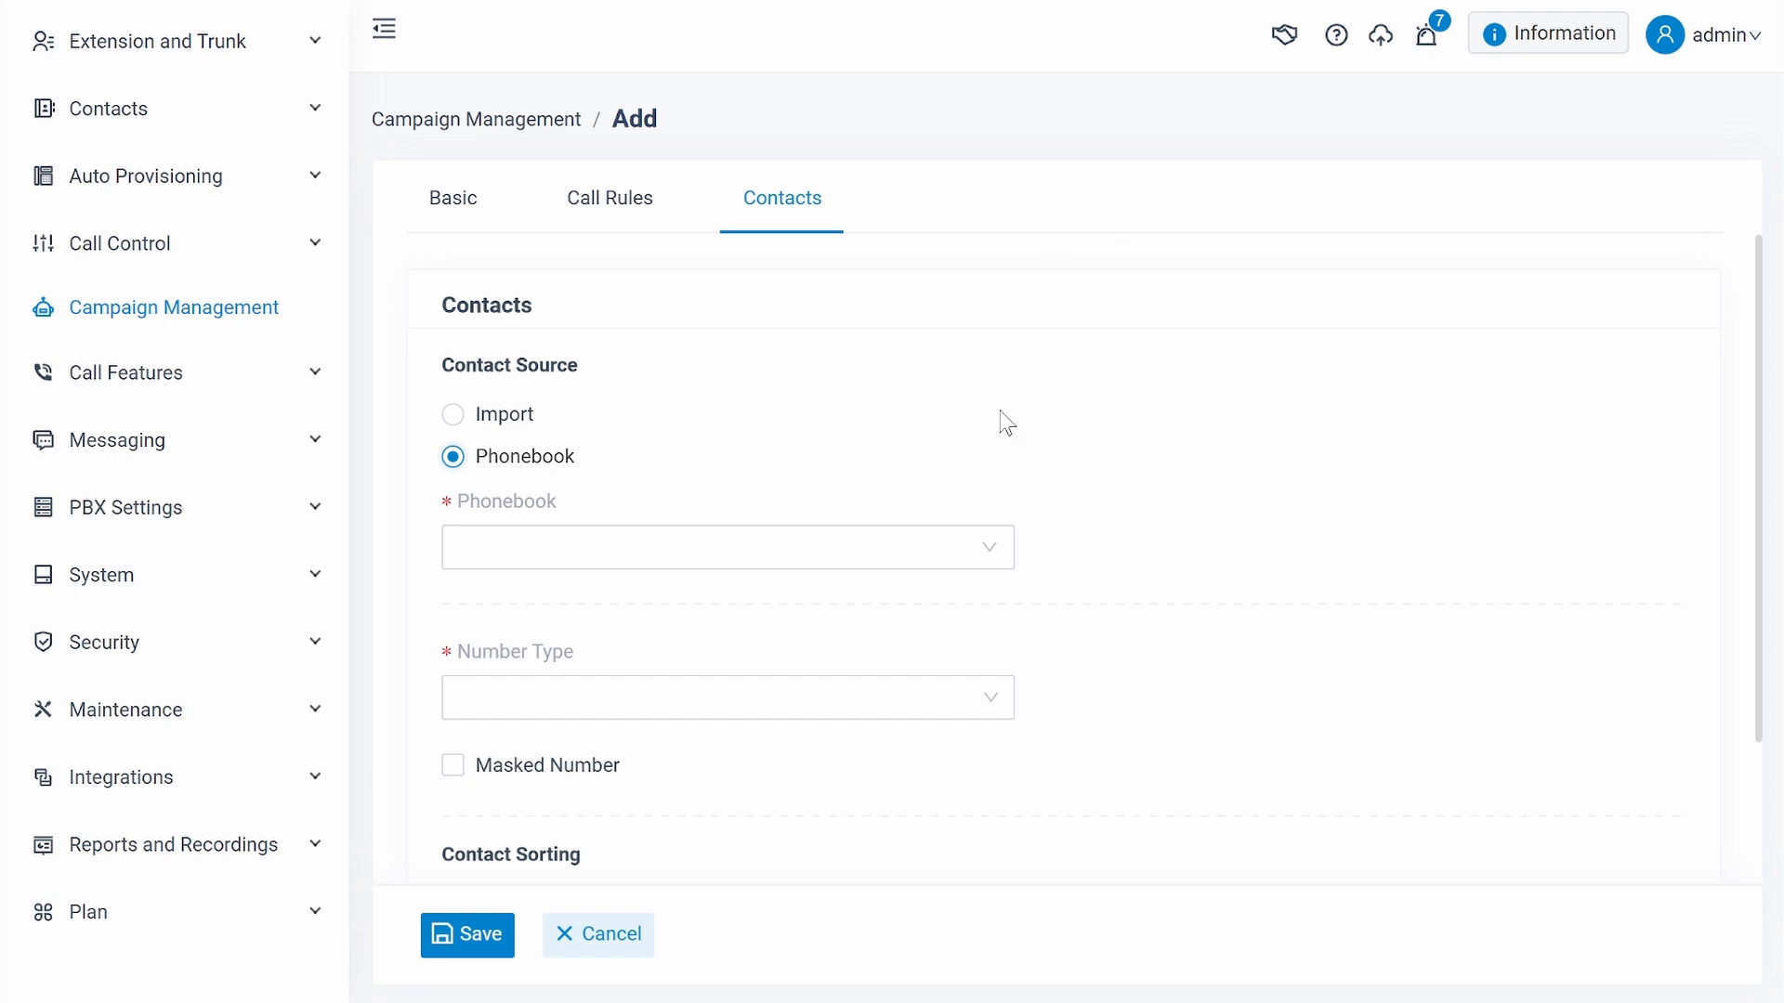
left_click(988, 570)
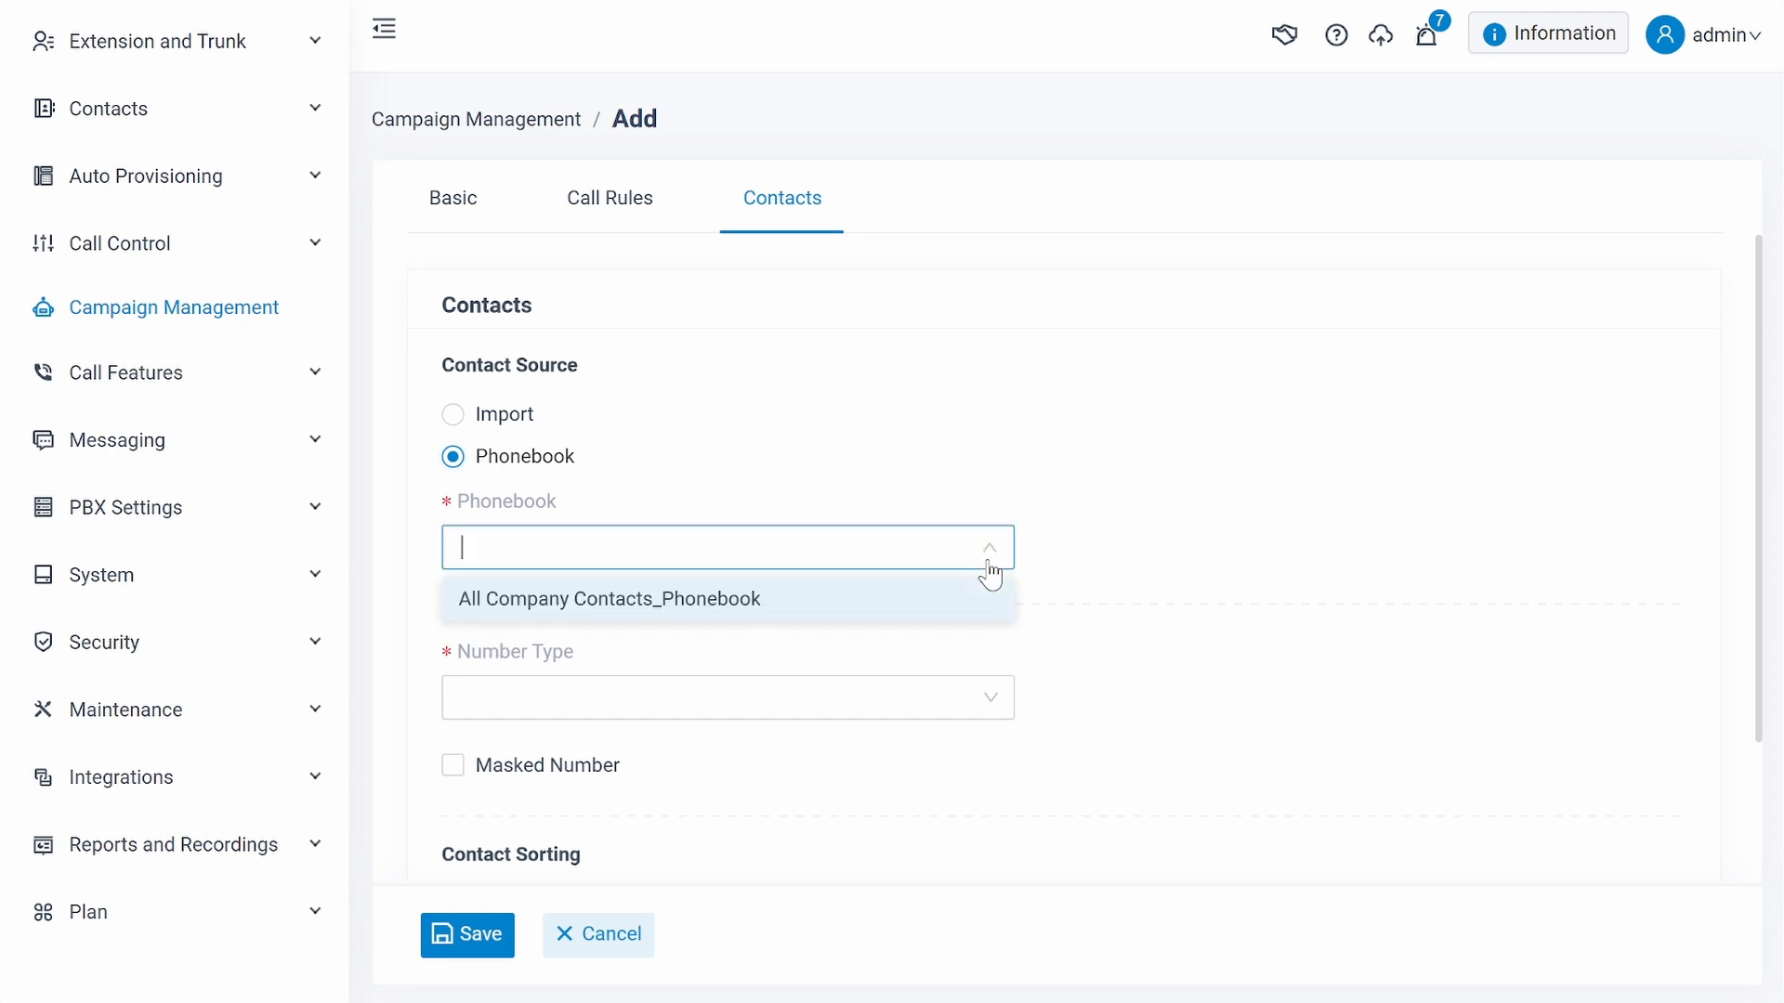
left_click(782, 611)
- Choose Mobile as the number type for the campaign contacts
scroll(749, 606, "down", 2)
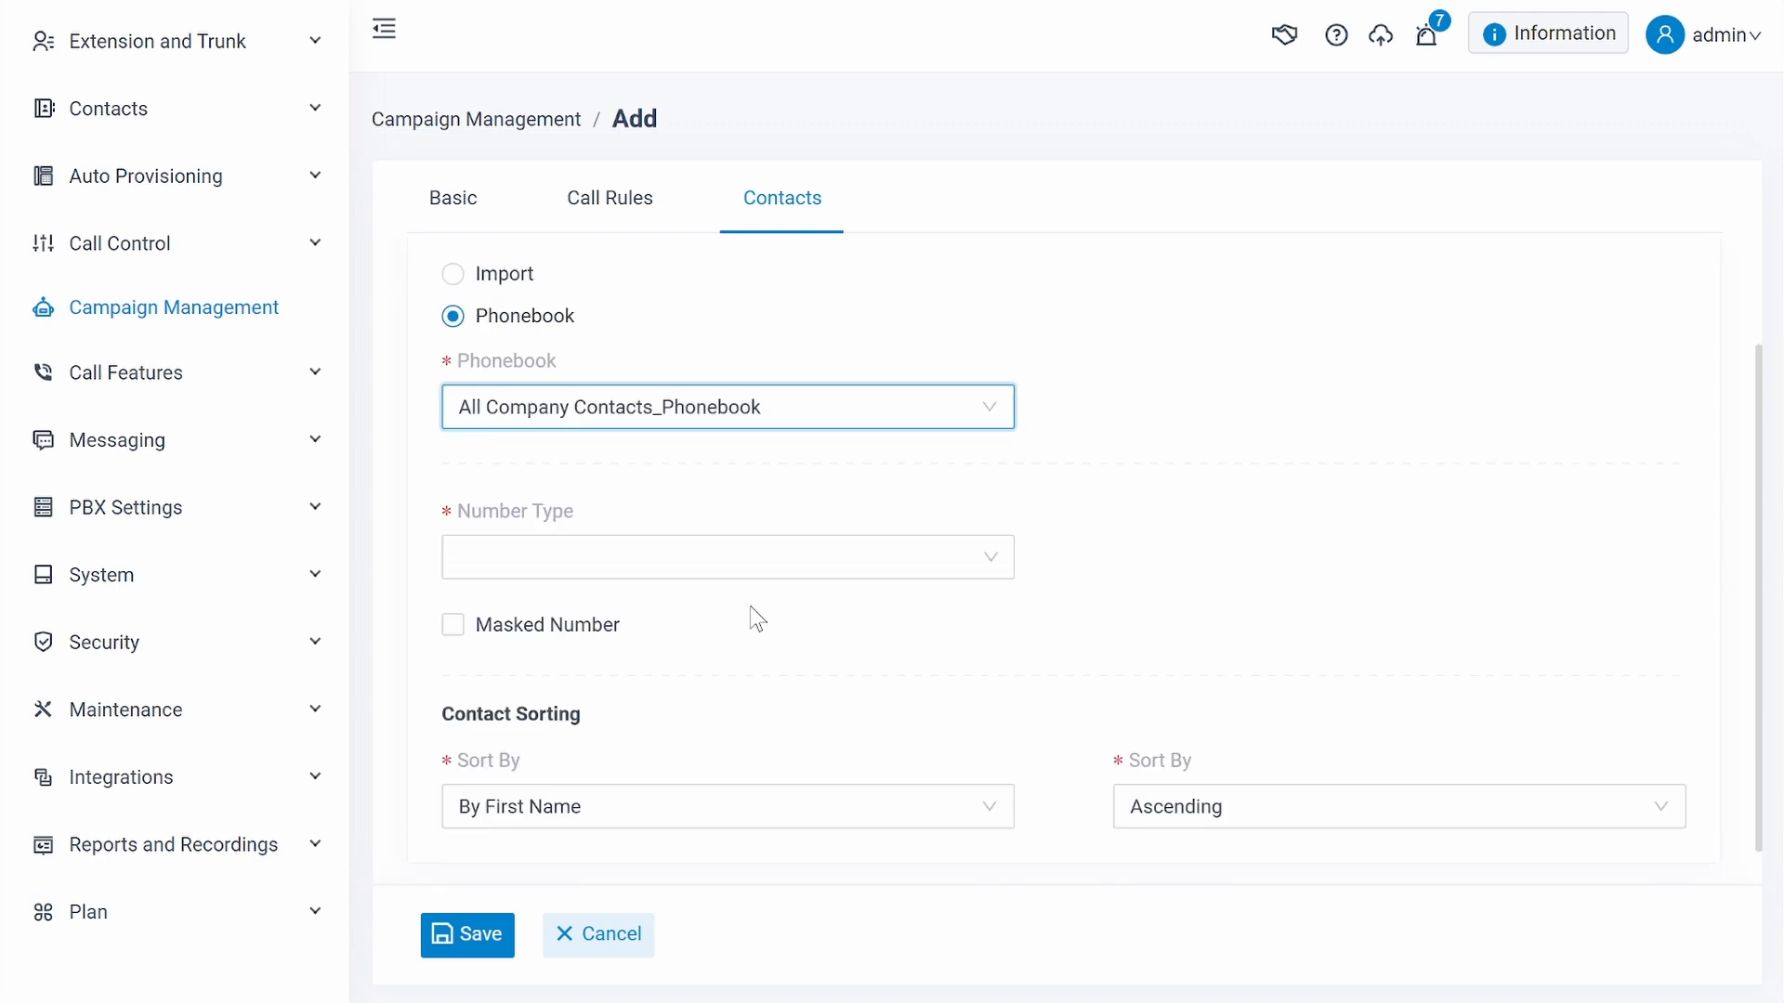
left_click(743, 563)
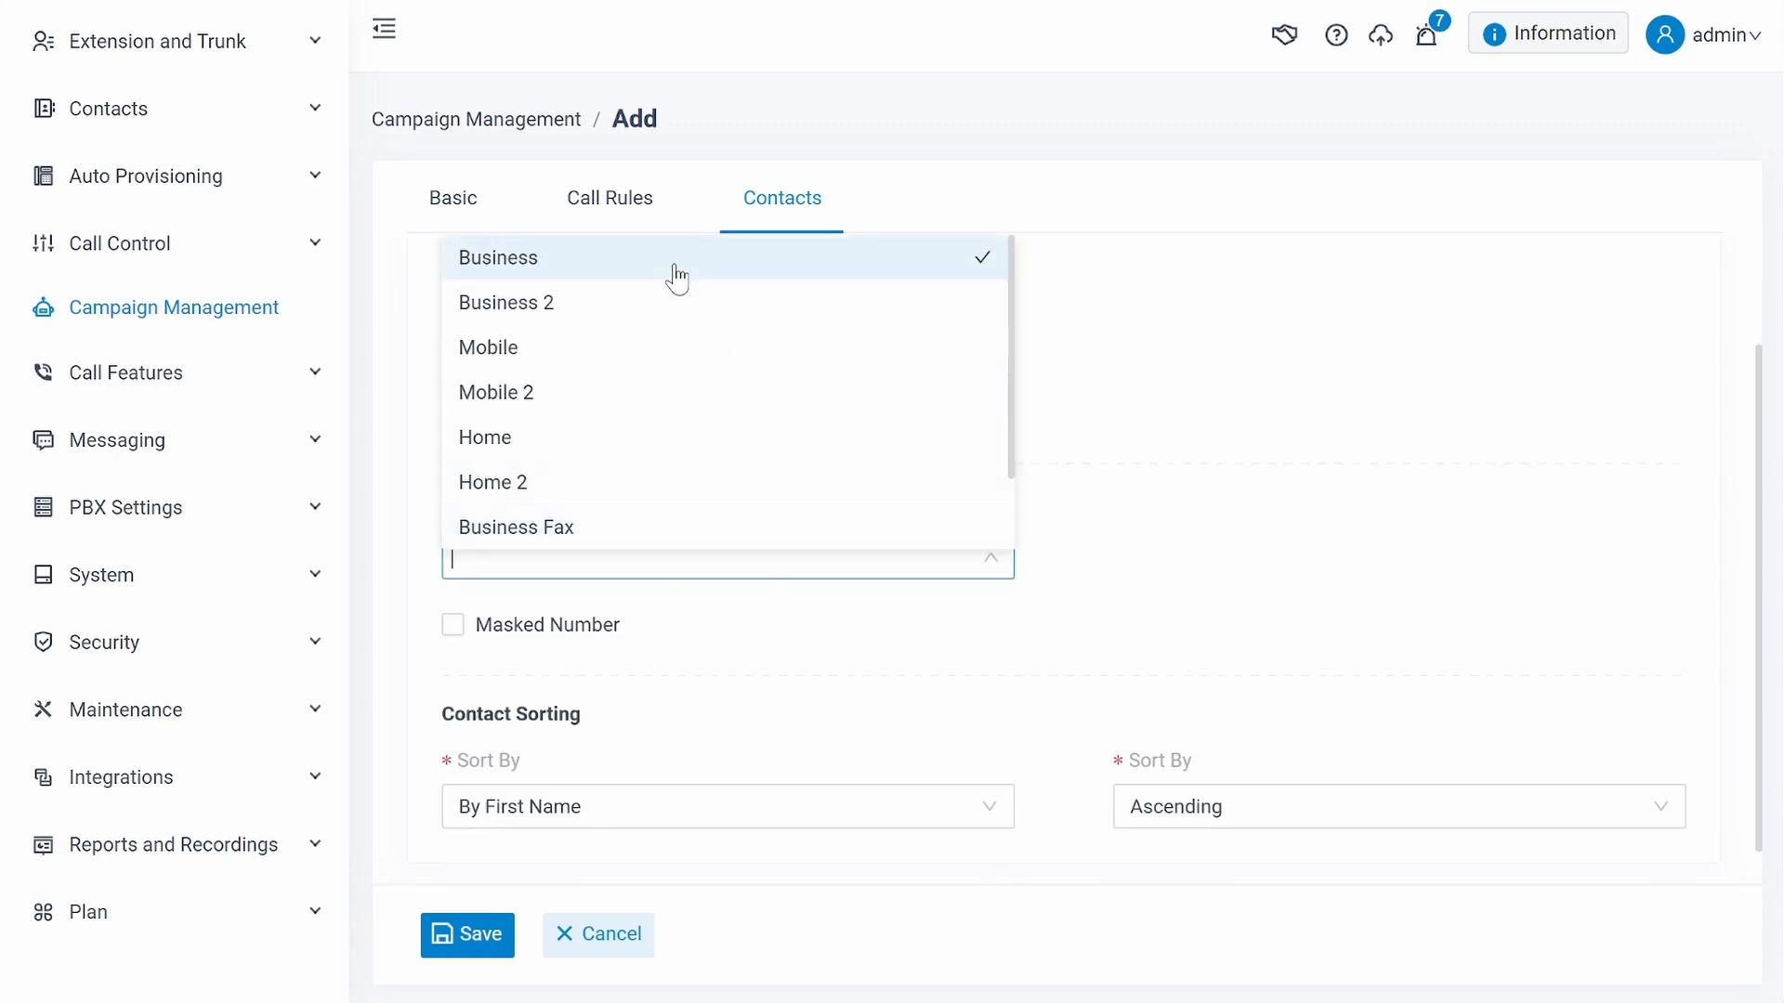
left_click(620, 362)
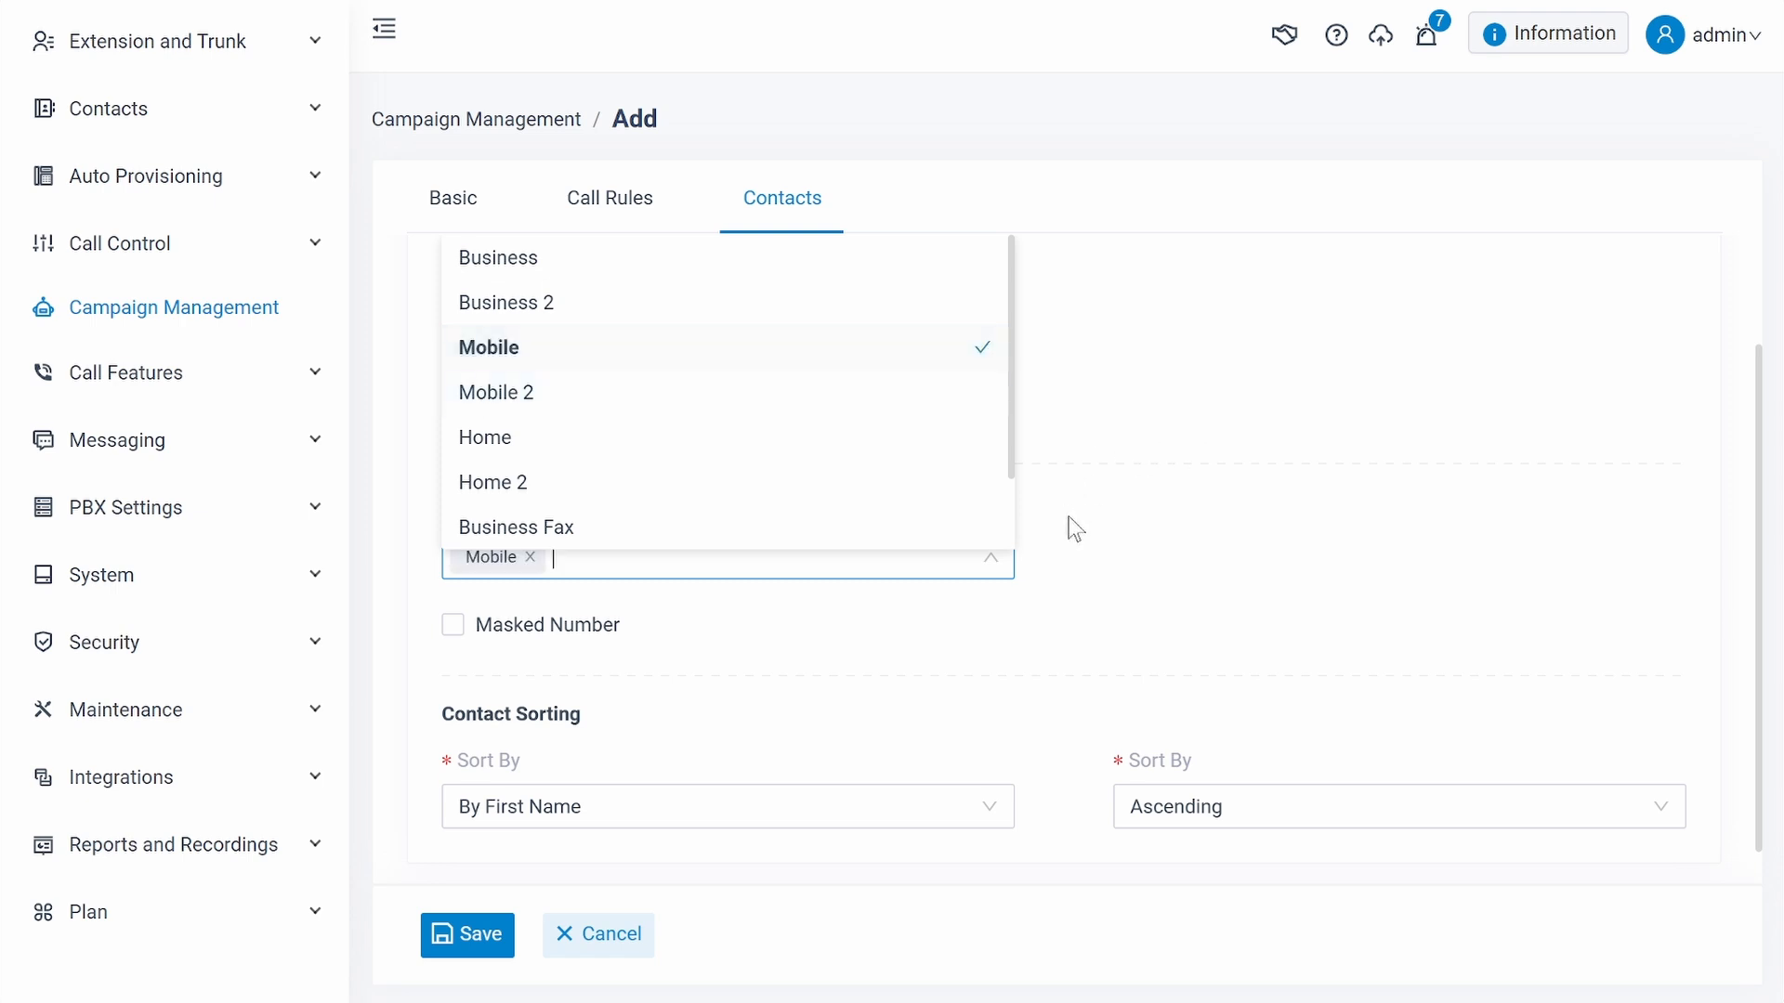
left_click(1084, 545)
- Check the available contact sorting fields and sort orders without changing them
scroll(1084, 545, "down", 1)
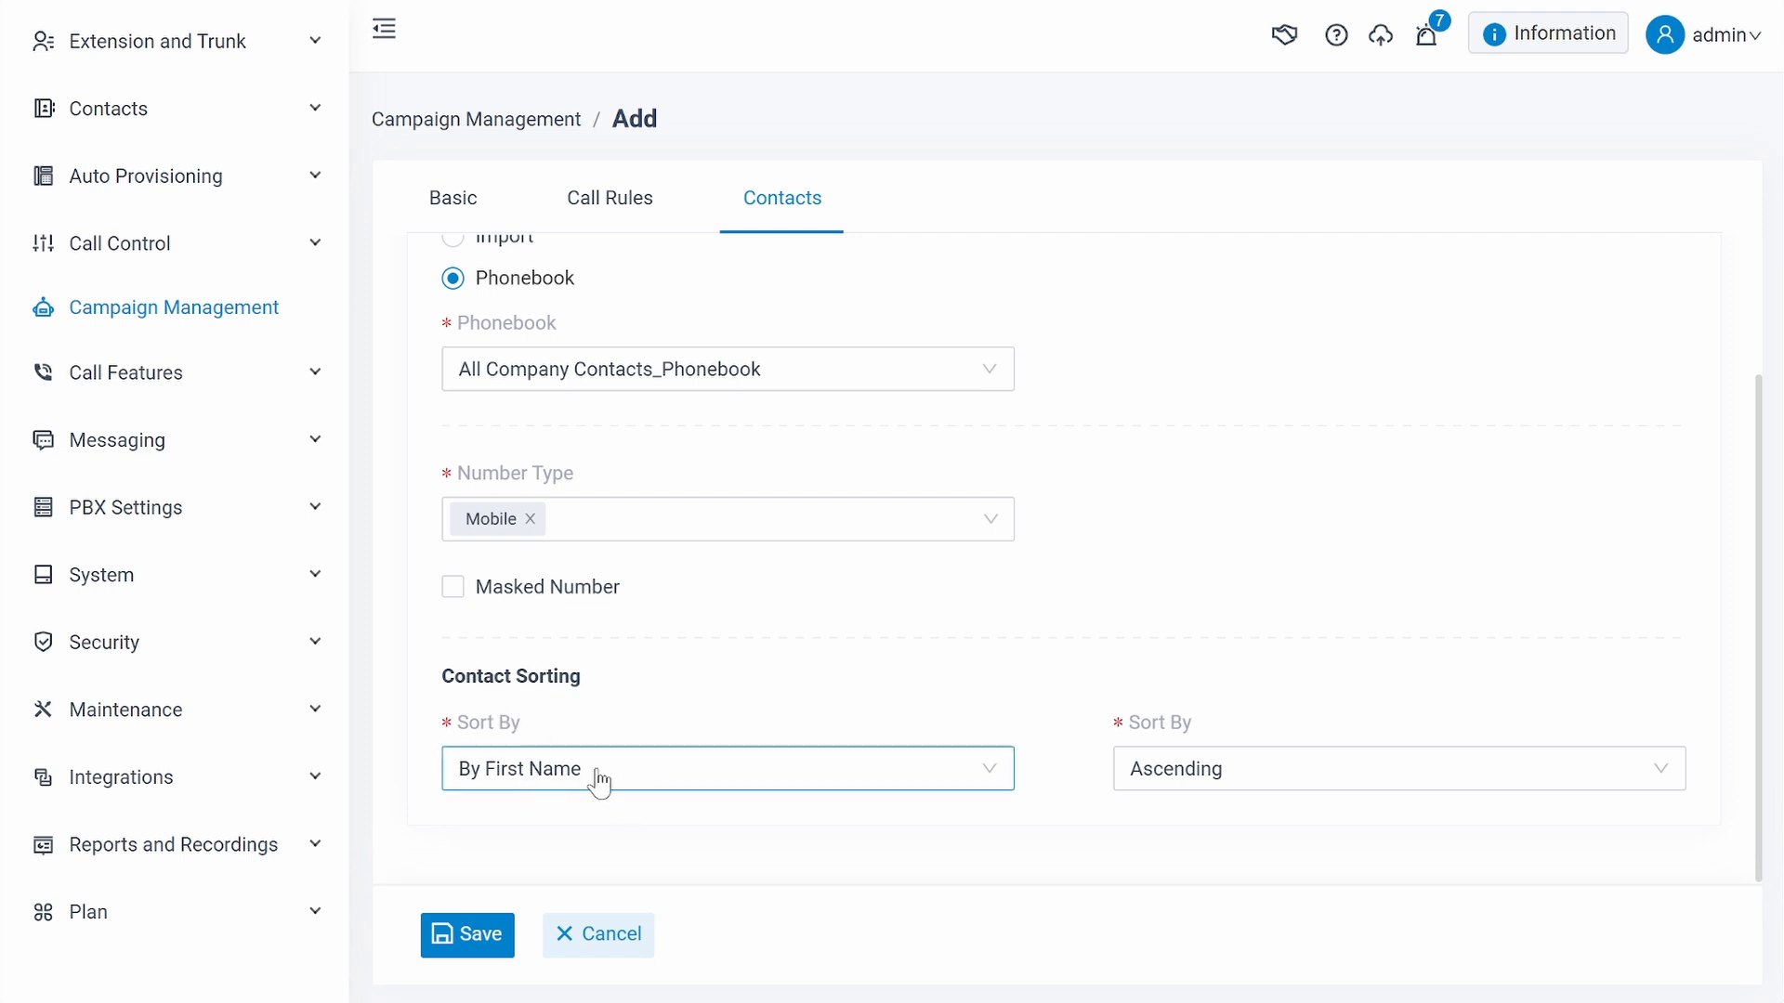
left_click(766, 778)
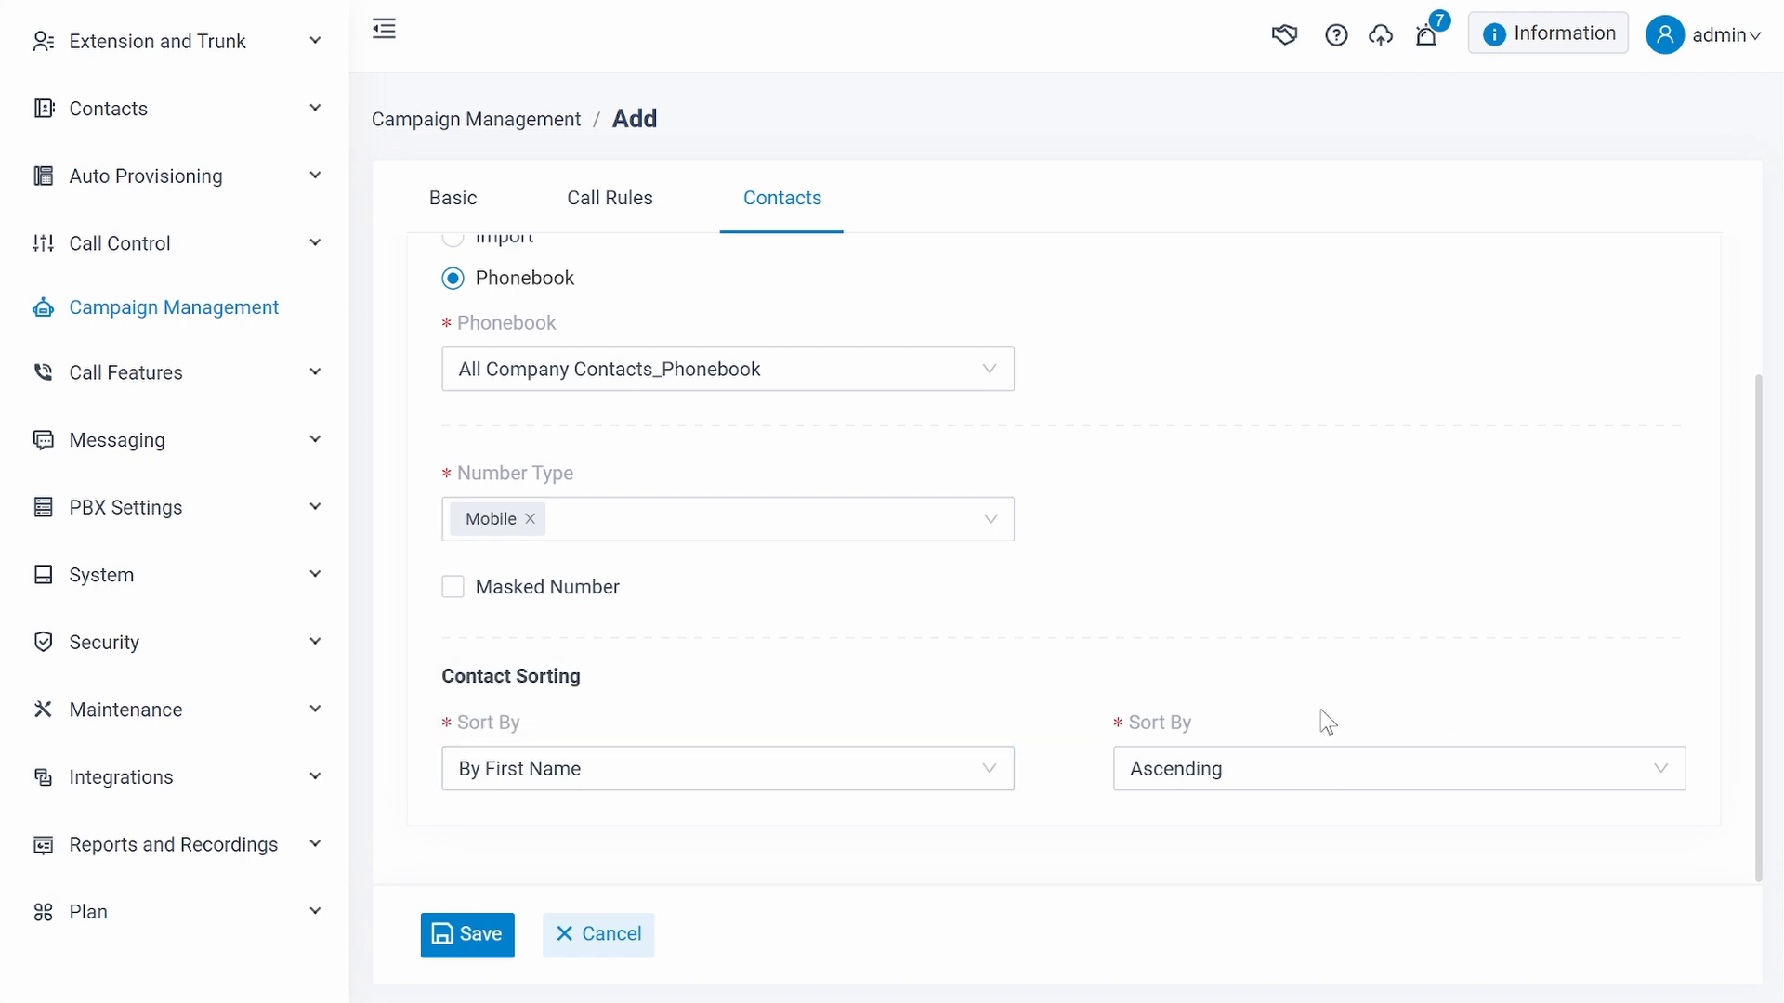
left_click(1402, 771)
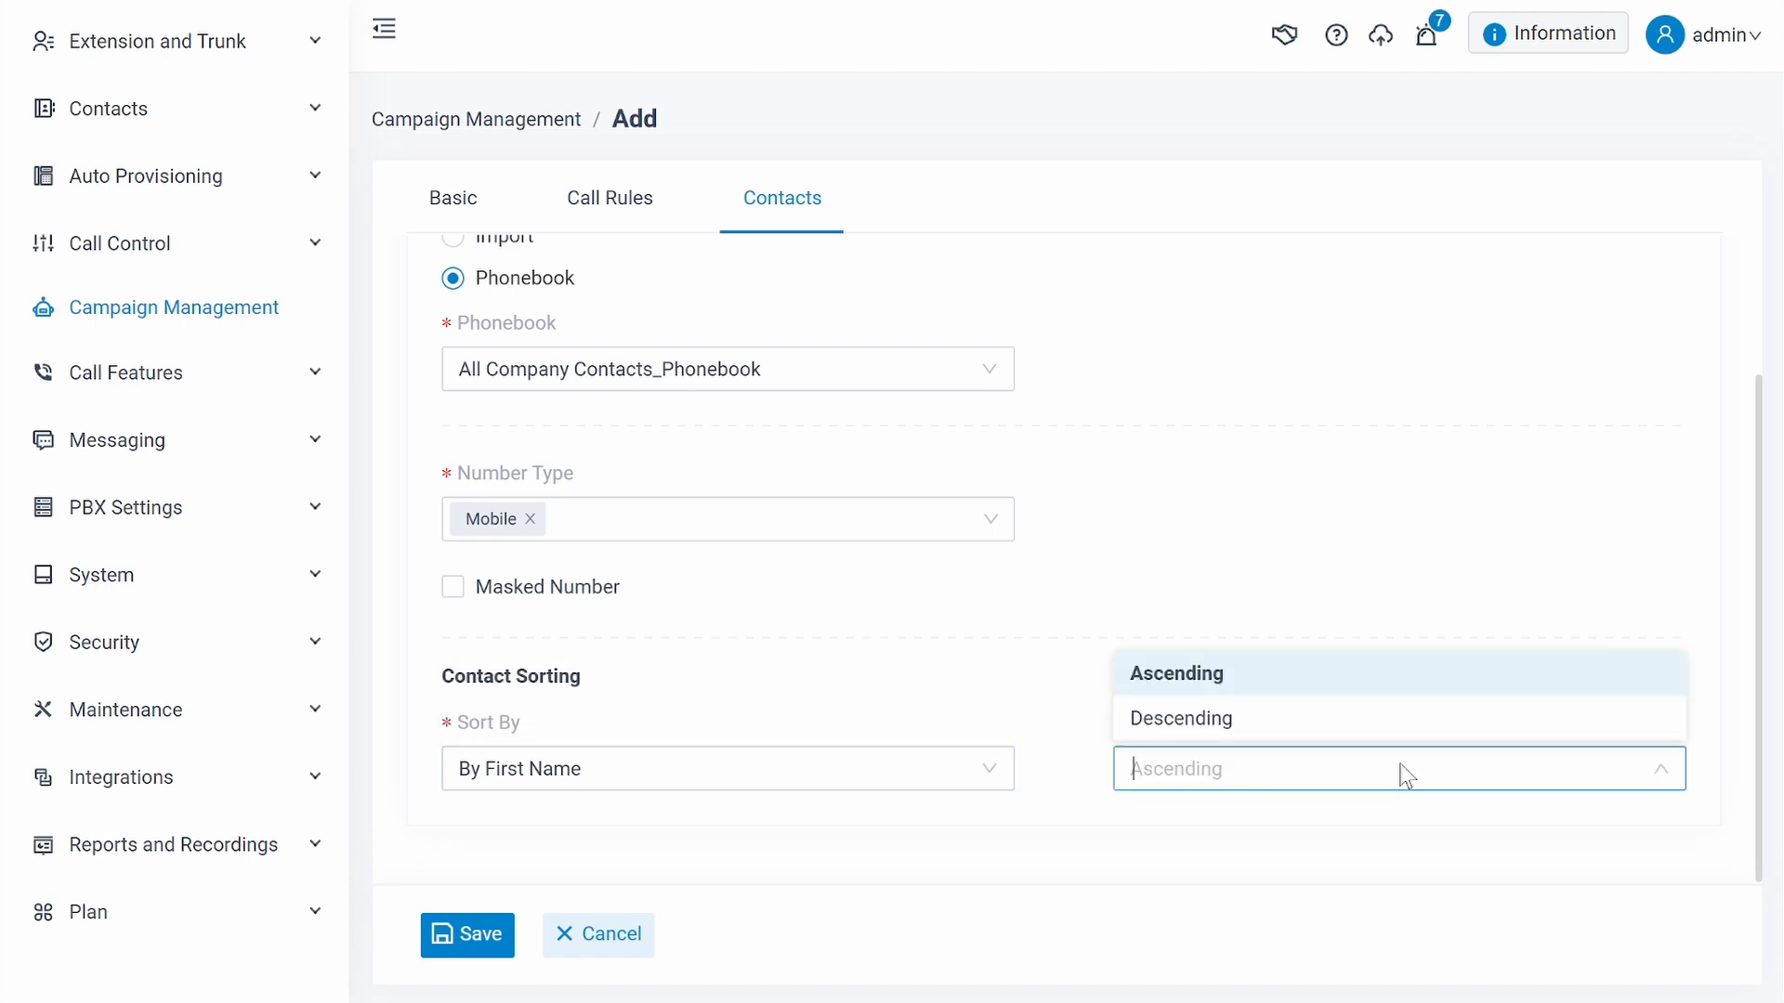
left_click(1445, 488)
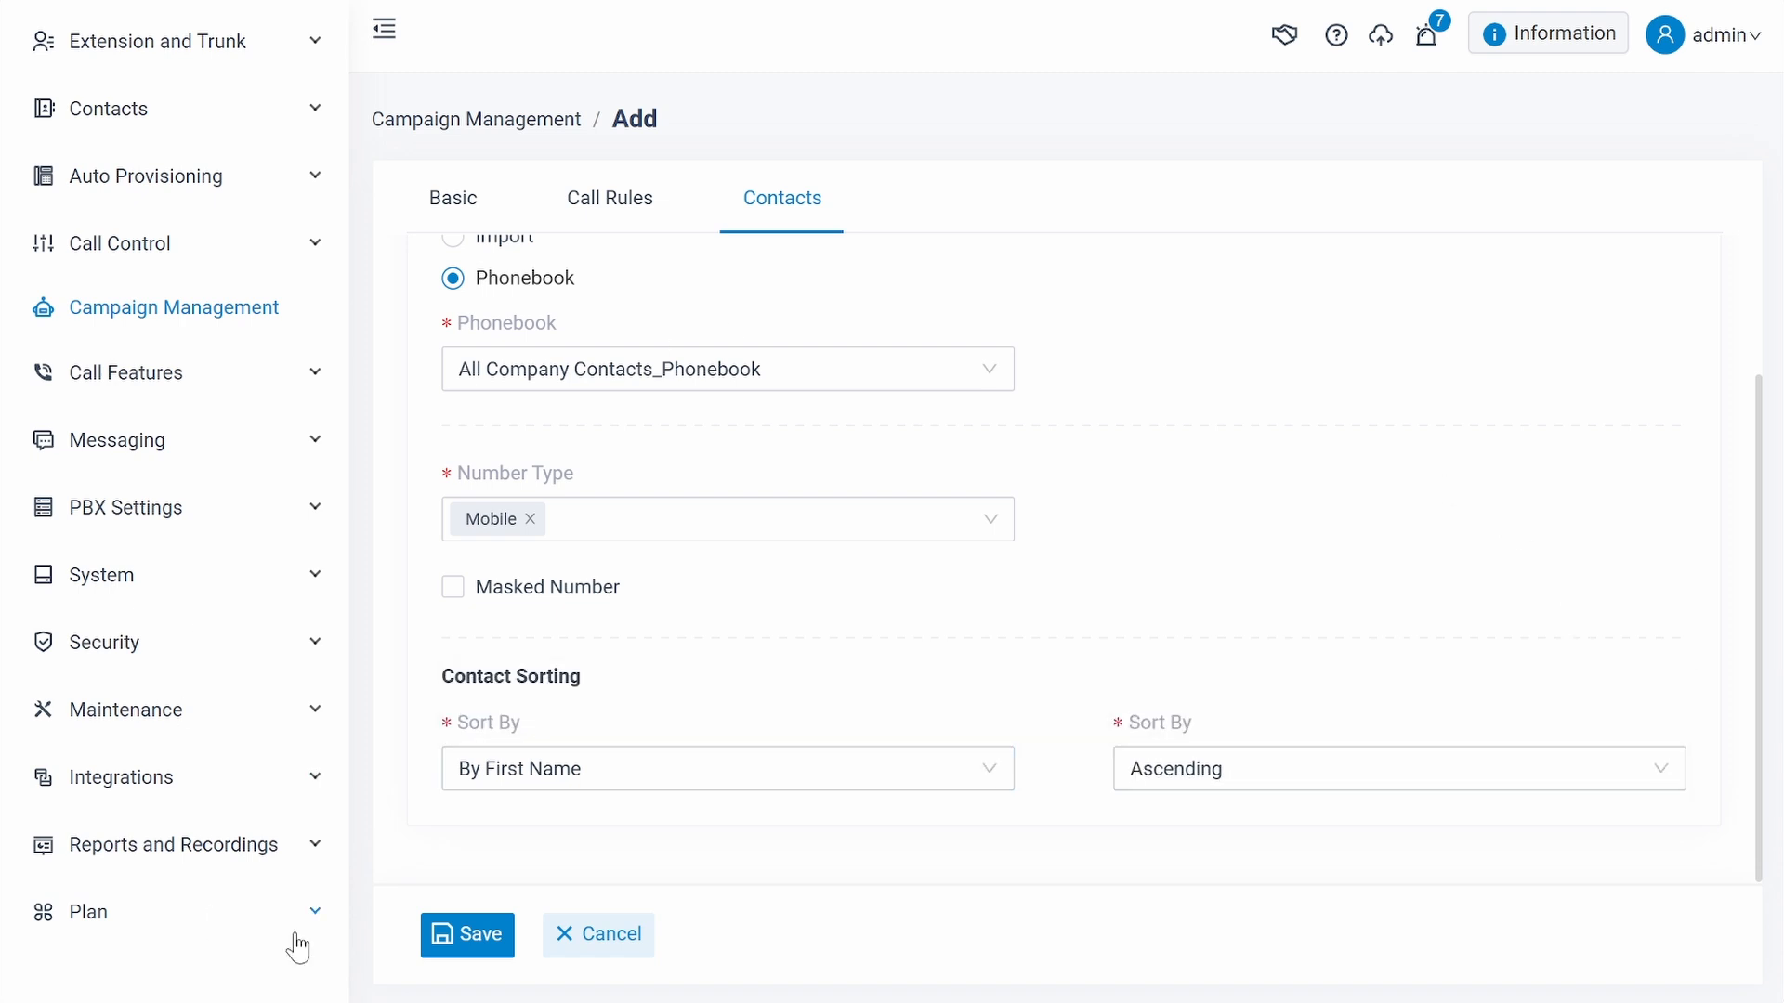
- Try to save the new campaign and dismiss the error dialog
left_click(480, 938)
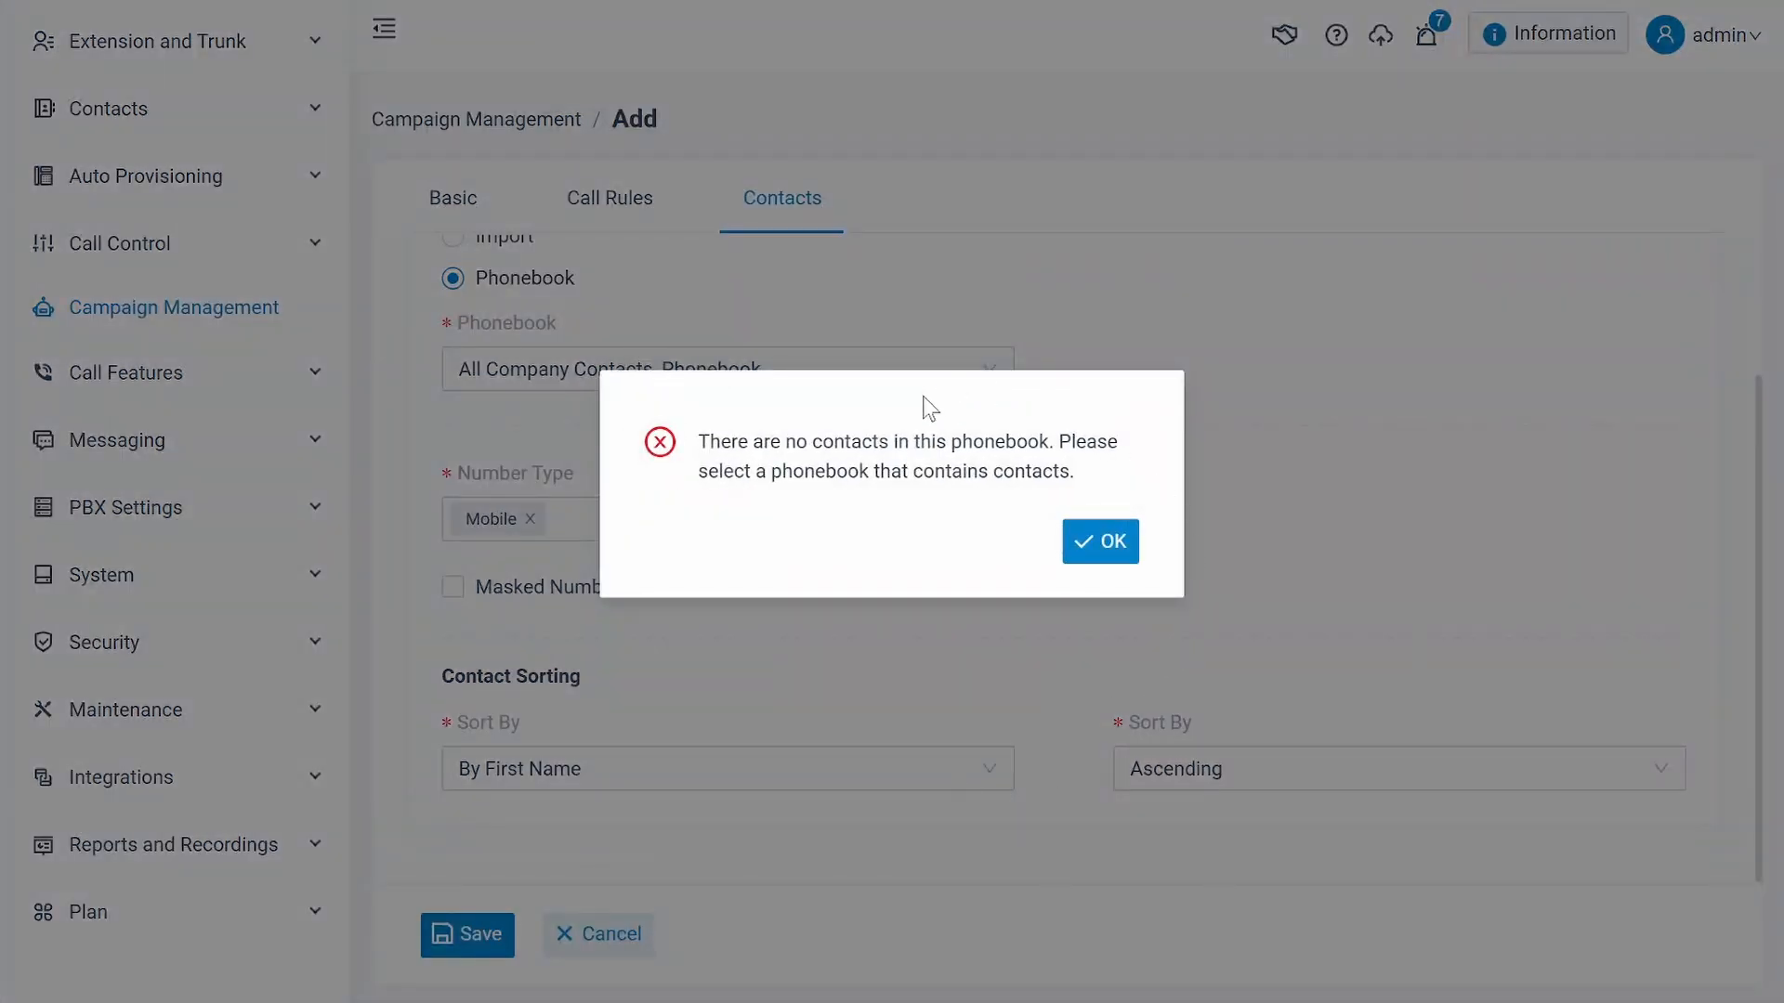
left_click_drag(797, 441, 947, 443)
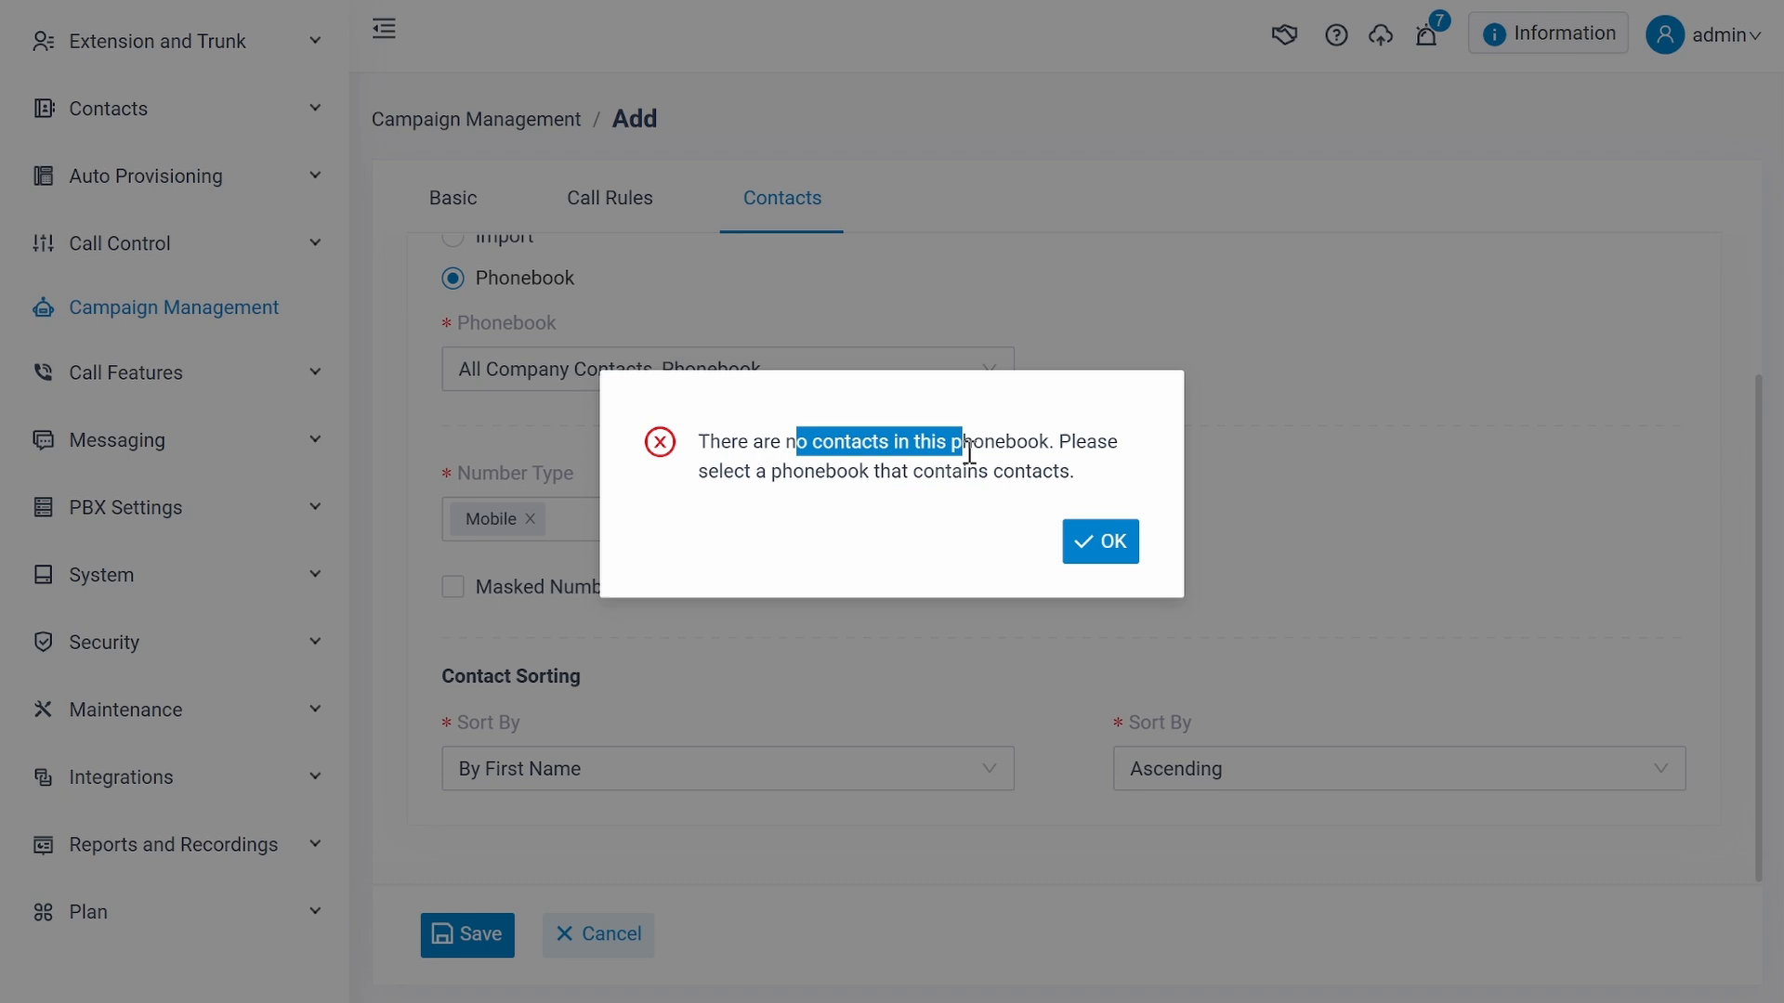
left_click(1159, 486)
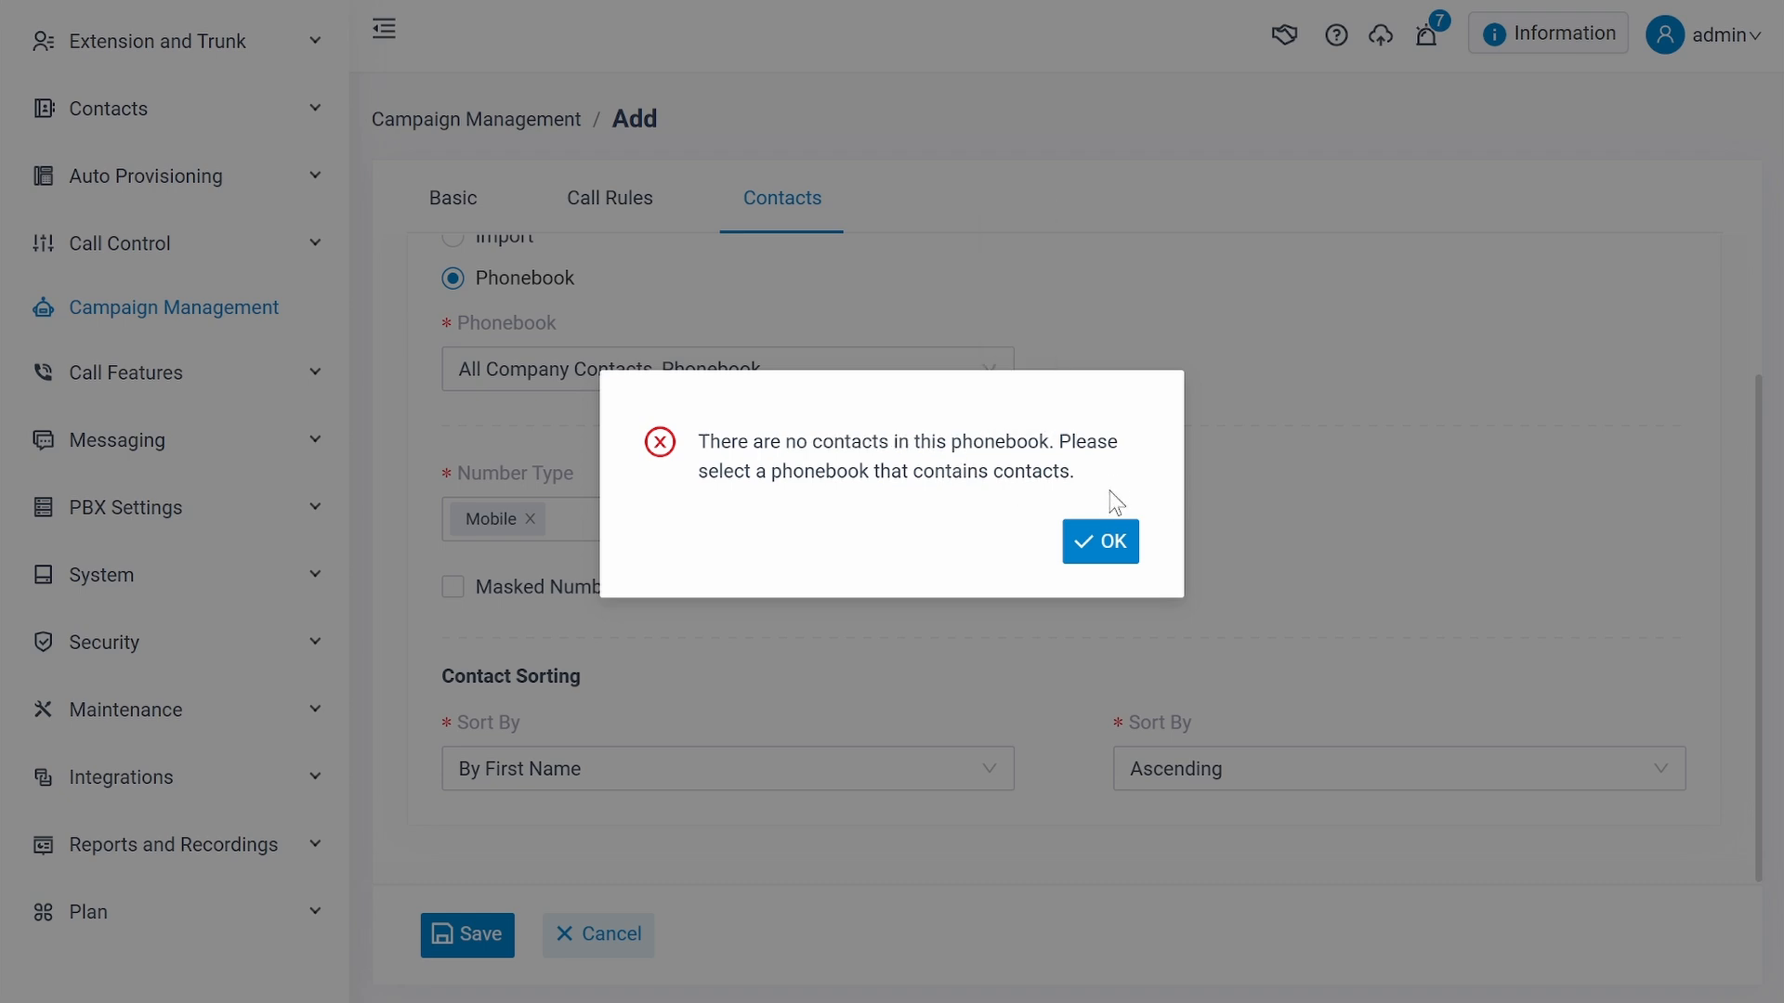
left_click(1107, 538)
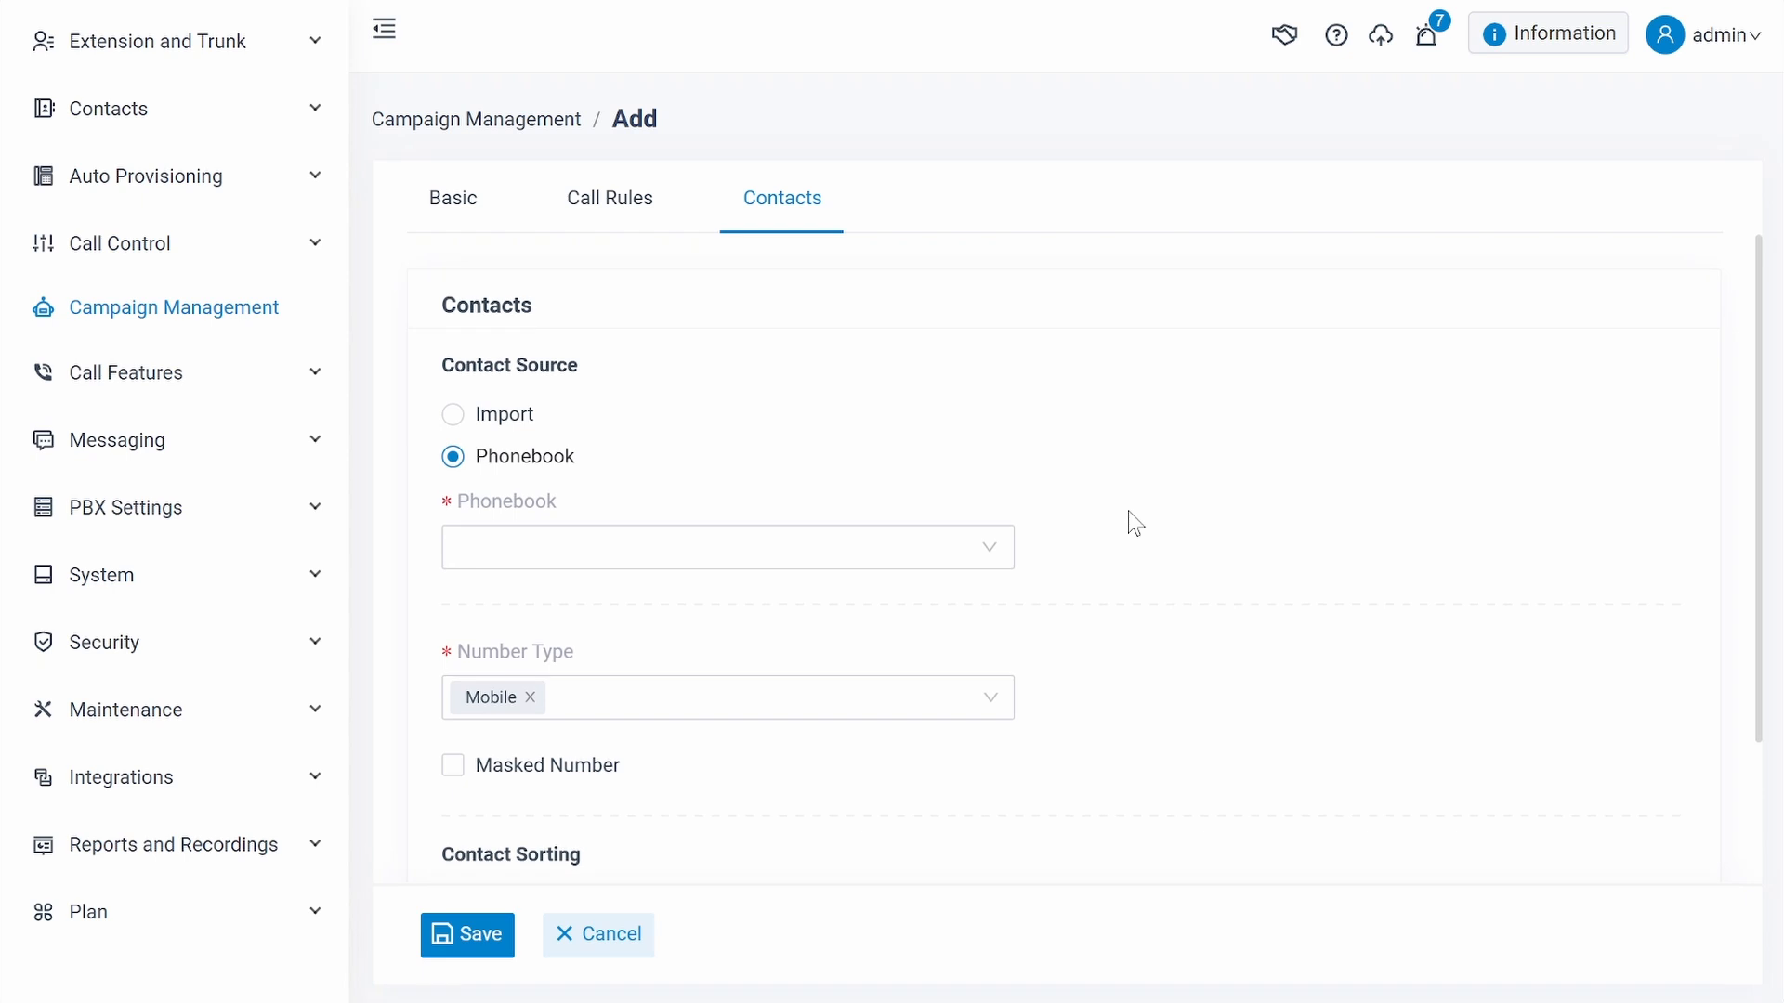